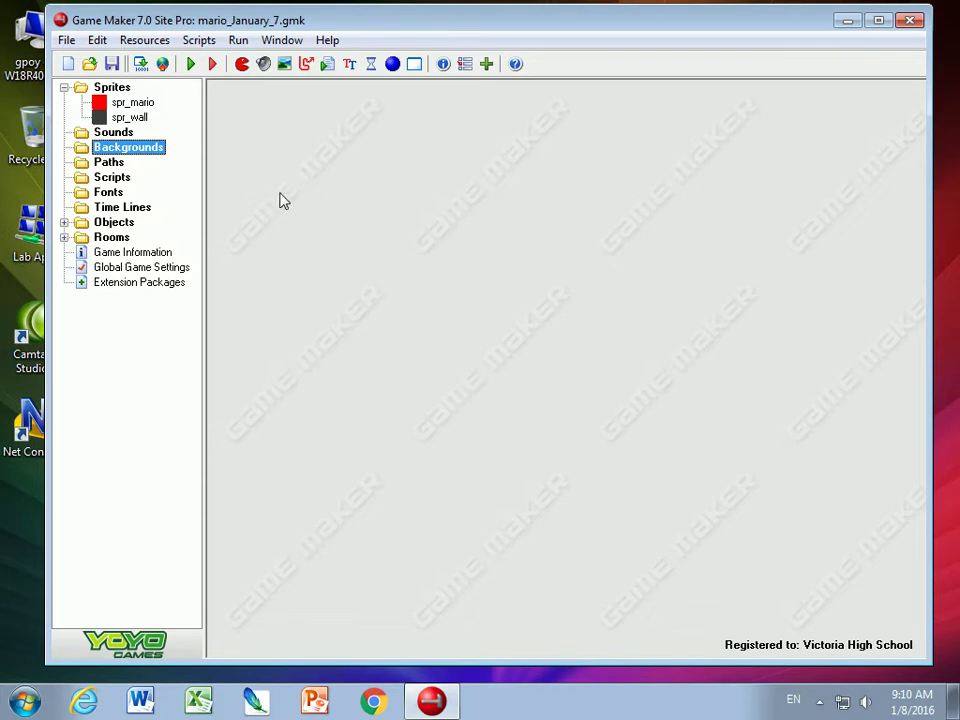
- Load mario_right.gif from Assignments > mario_sounds into spr_mario (17×31, six frames)
double_click(133, 107)
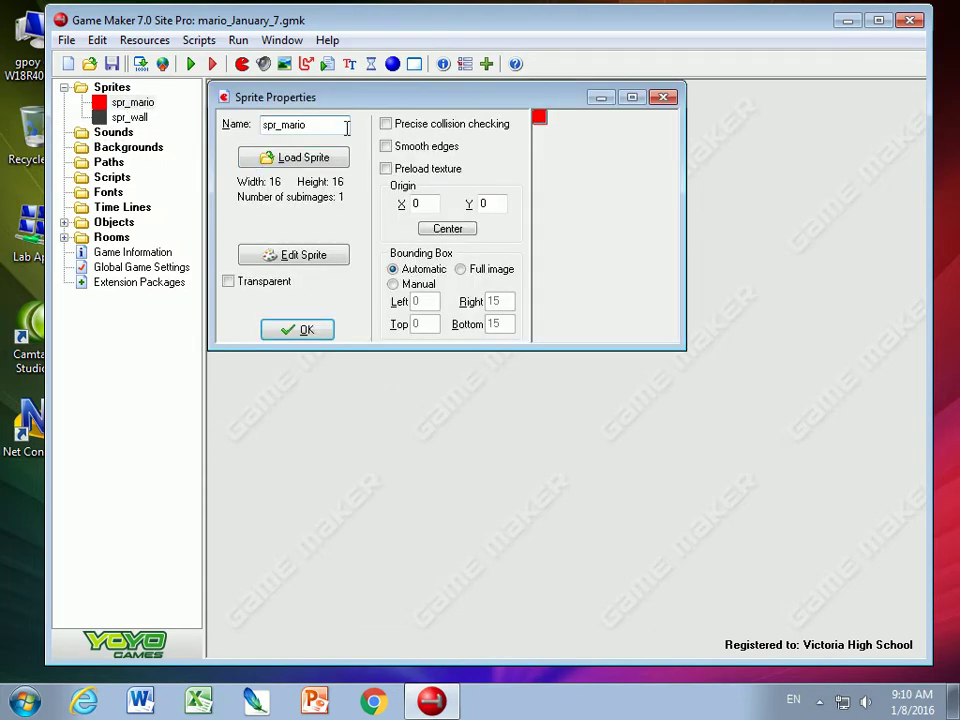
click(294, 157)
click(299, 157)
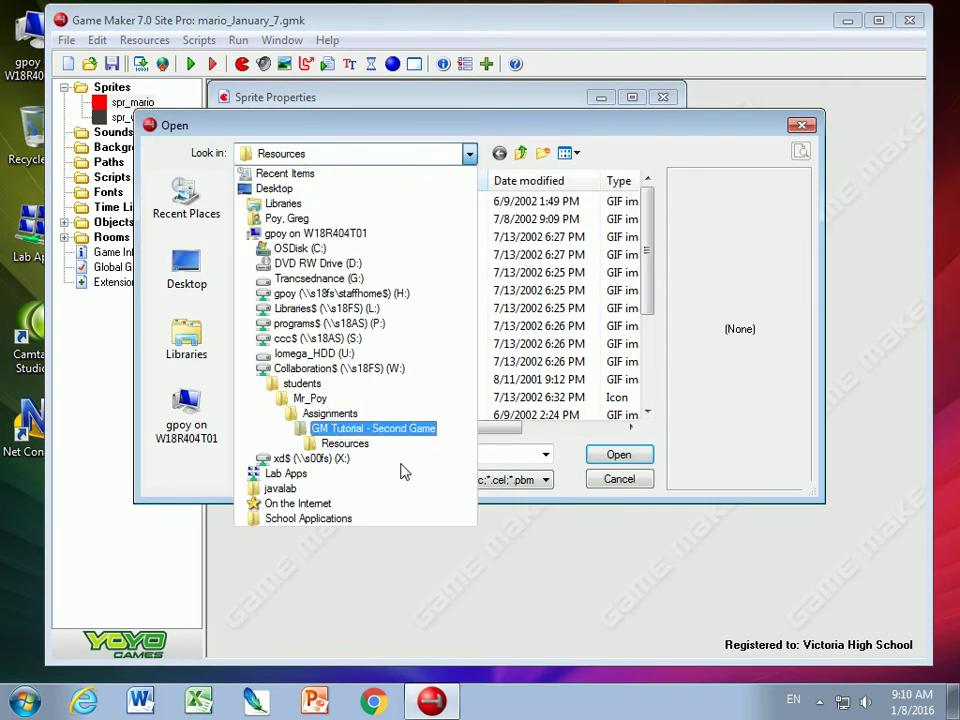
click(328, 413)
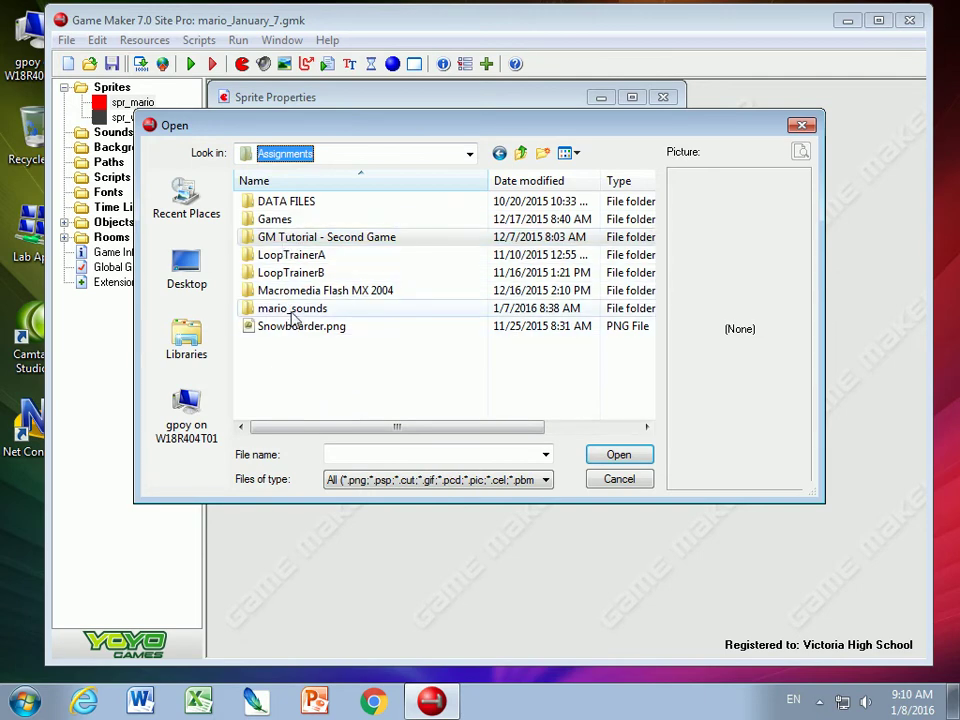
double_click(285, 309)
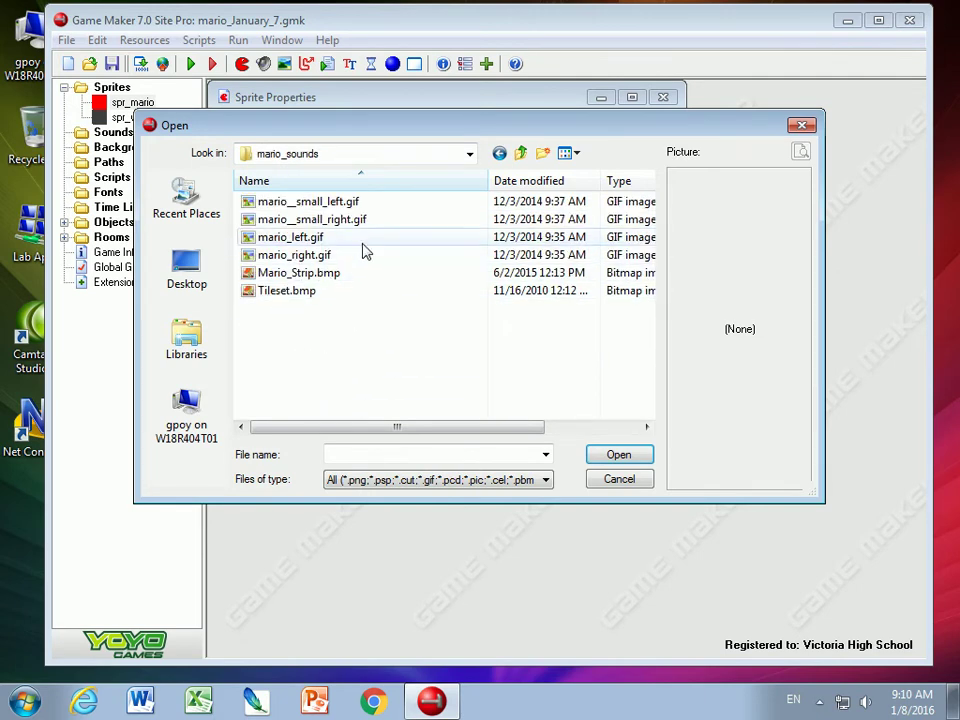
click(285, 240)
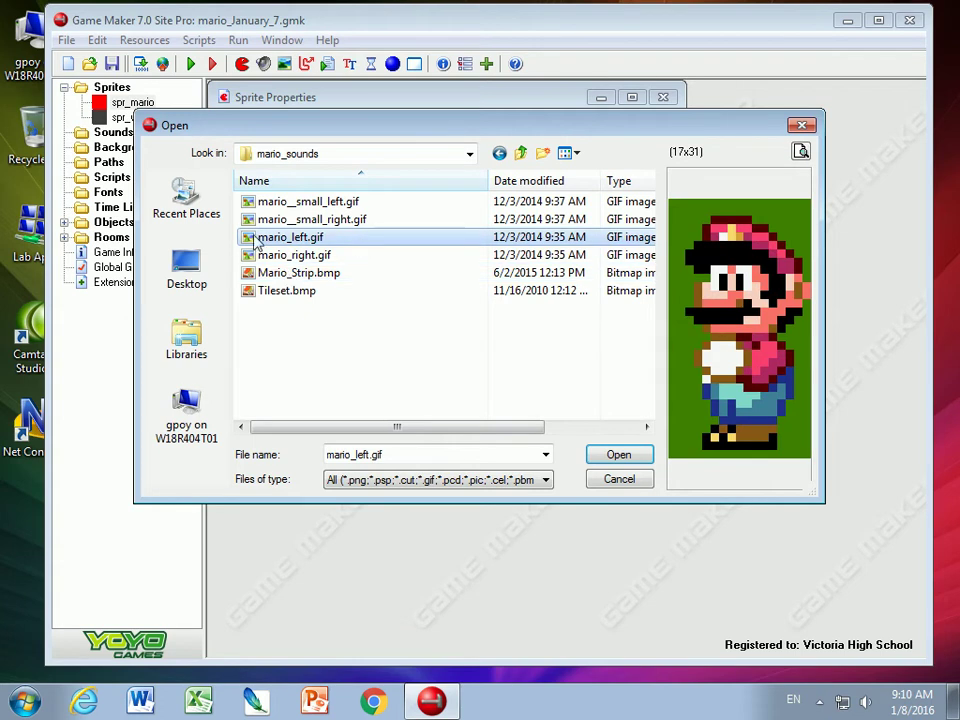
click(295, 255)
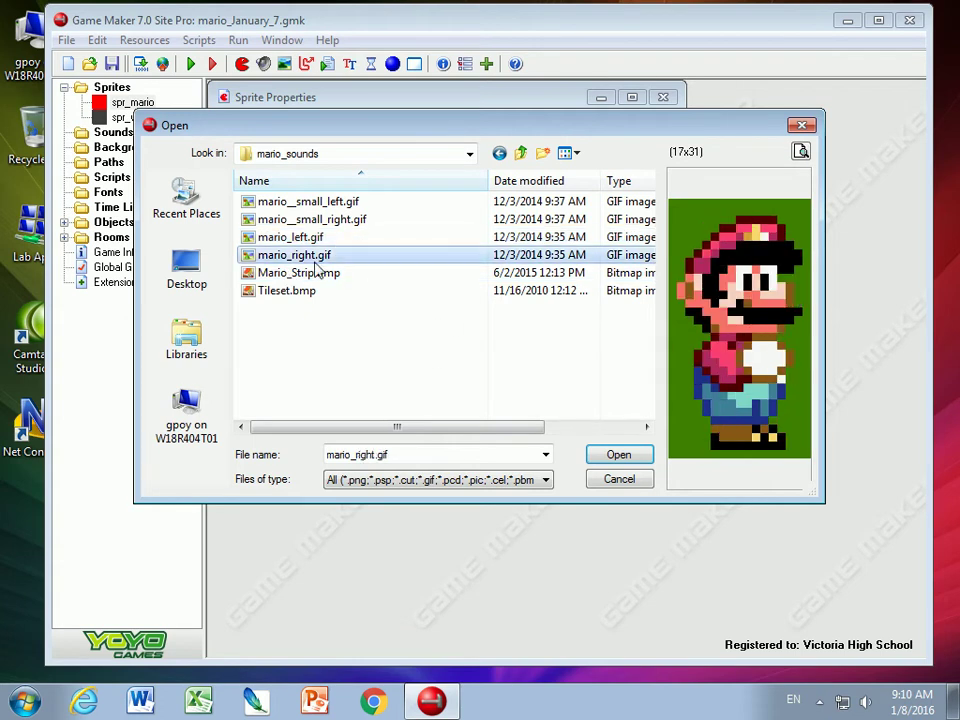
click(618, 454)
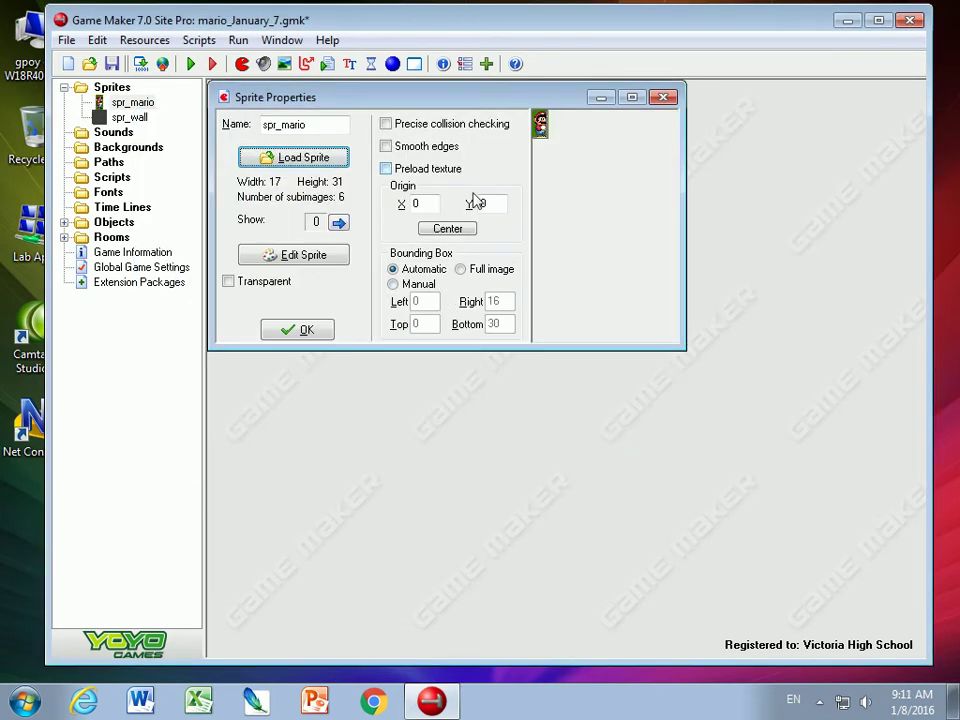
- Stretch all Mario frames to 16 width and 32 height with aspect ratio unlocked, then close the editor
click(291, 256)
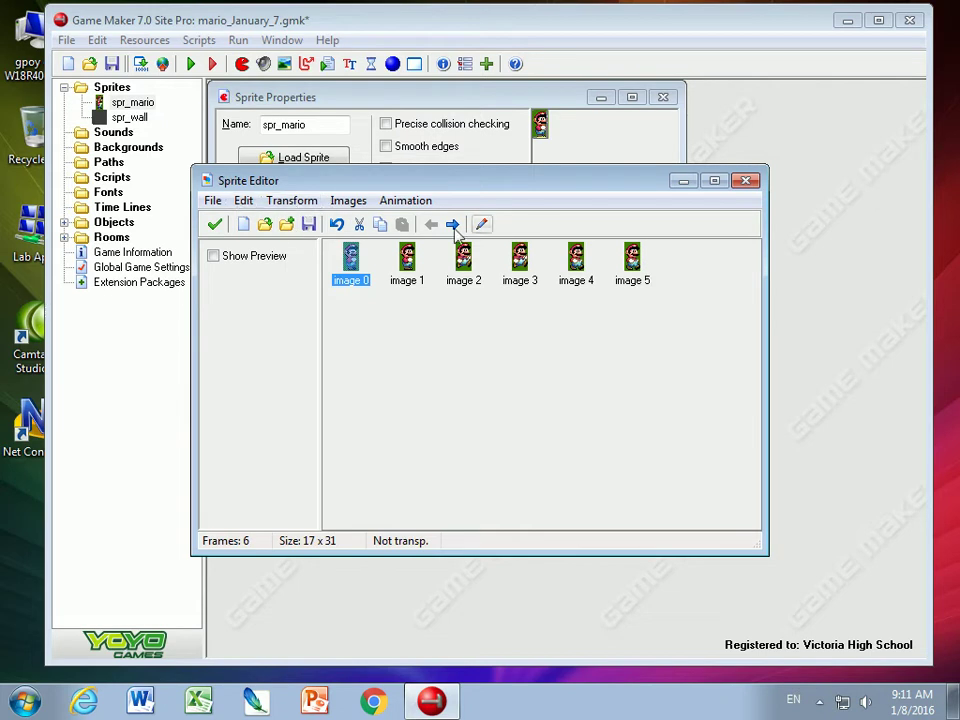
click(288, 200)
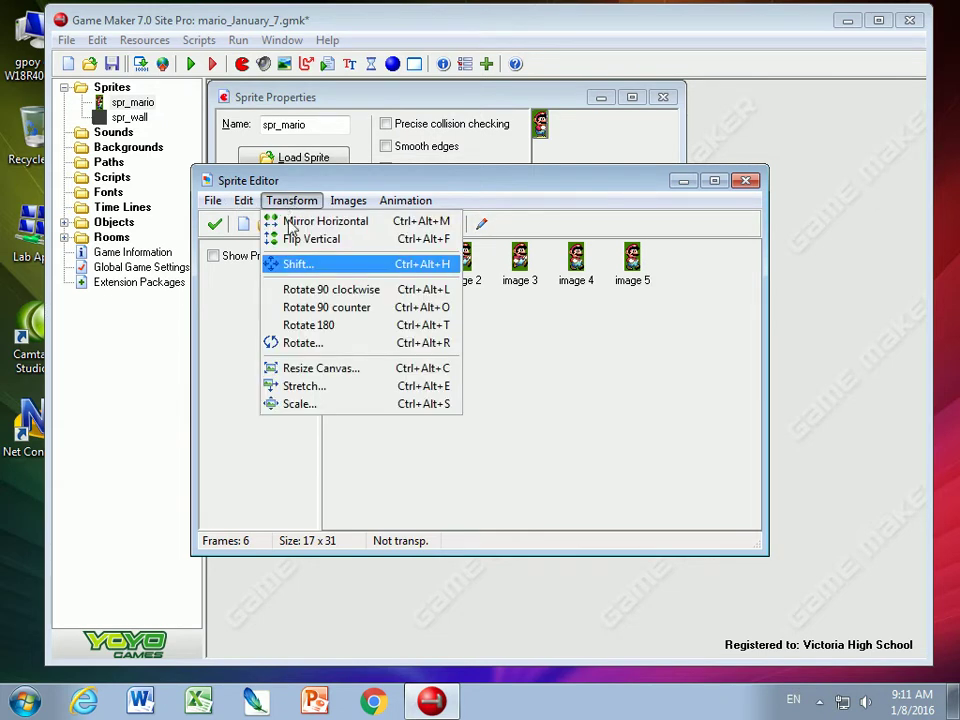
click(305, 387)
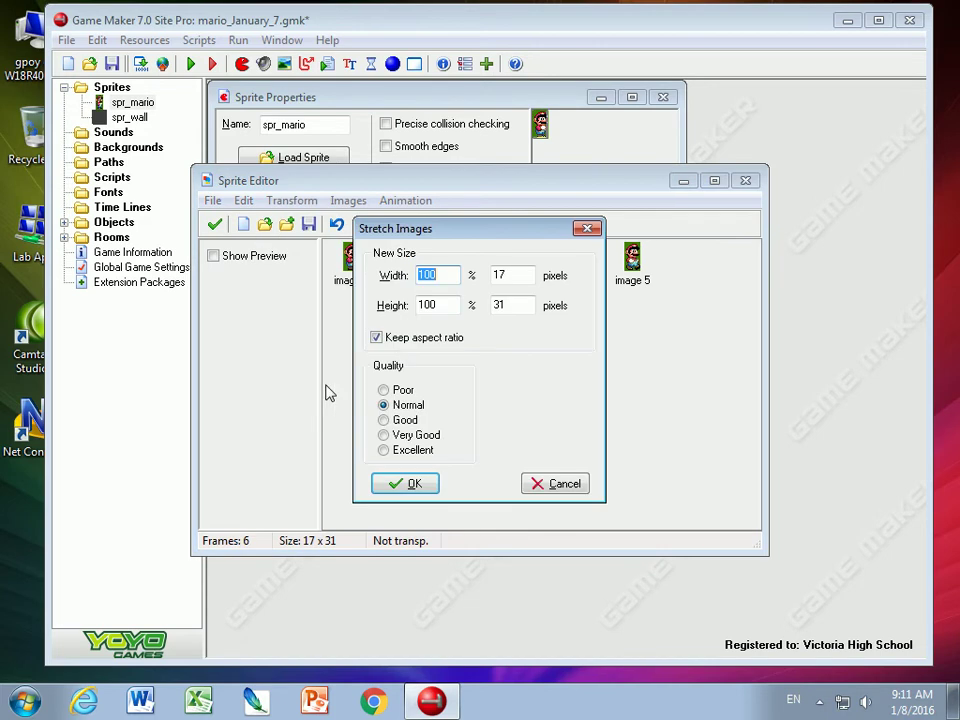
click(377, 337)
double_click(505, 275)
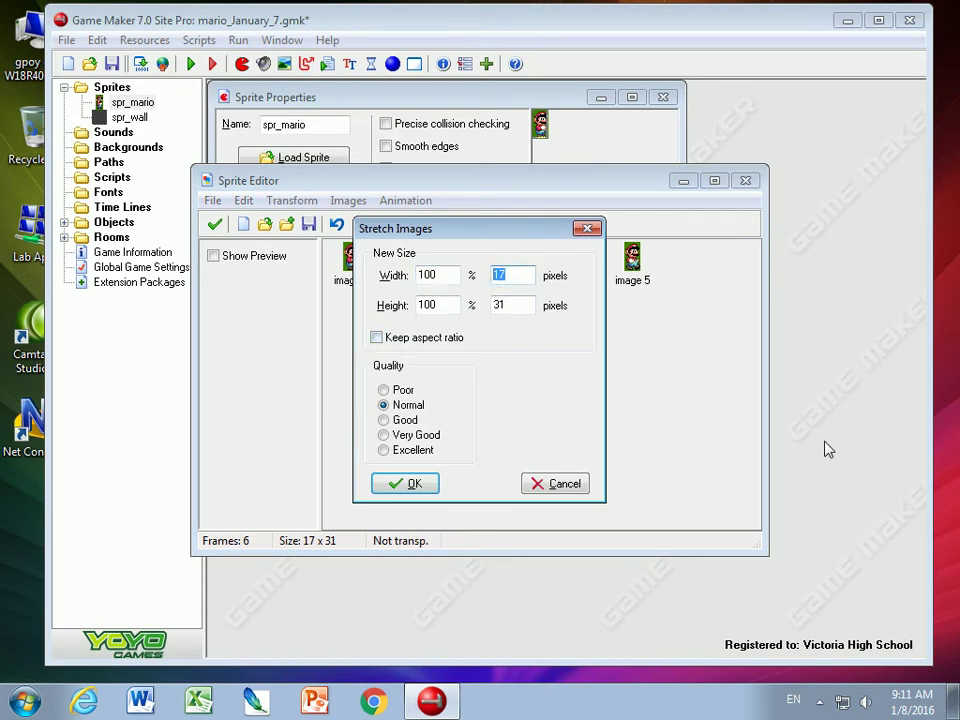
text(16)
double_click(510, 305)
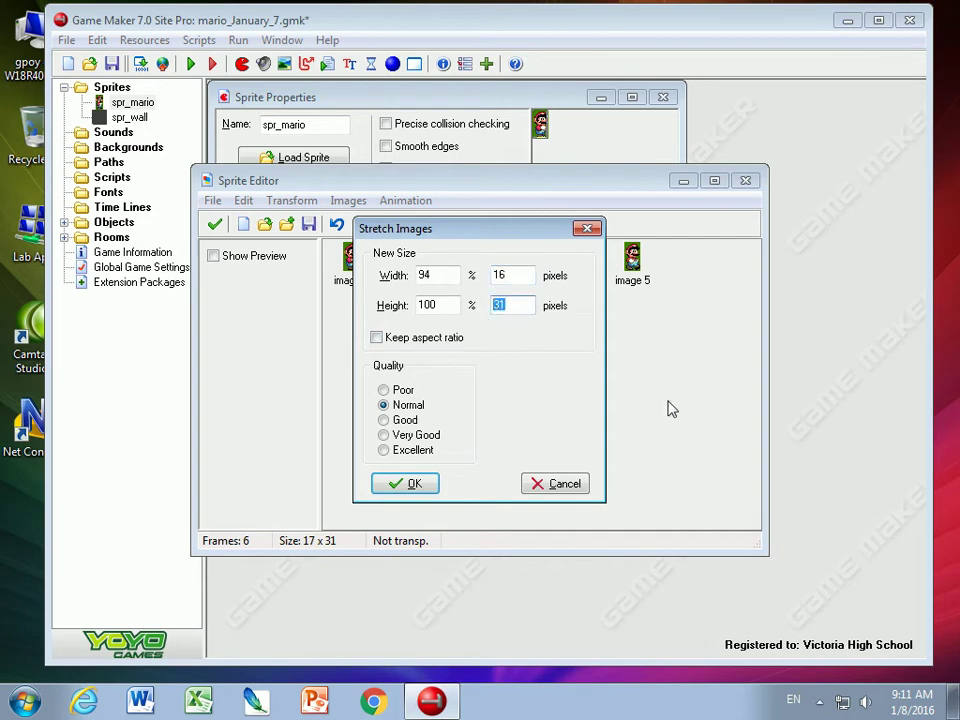
text(32)
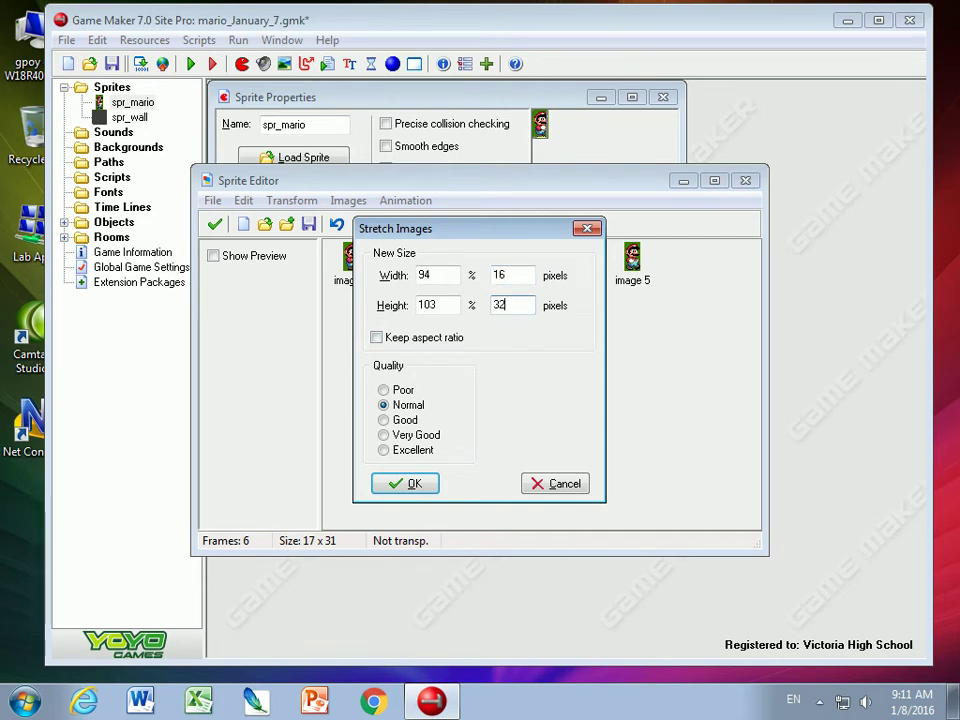
click(398, 484)
click(211, 254)
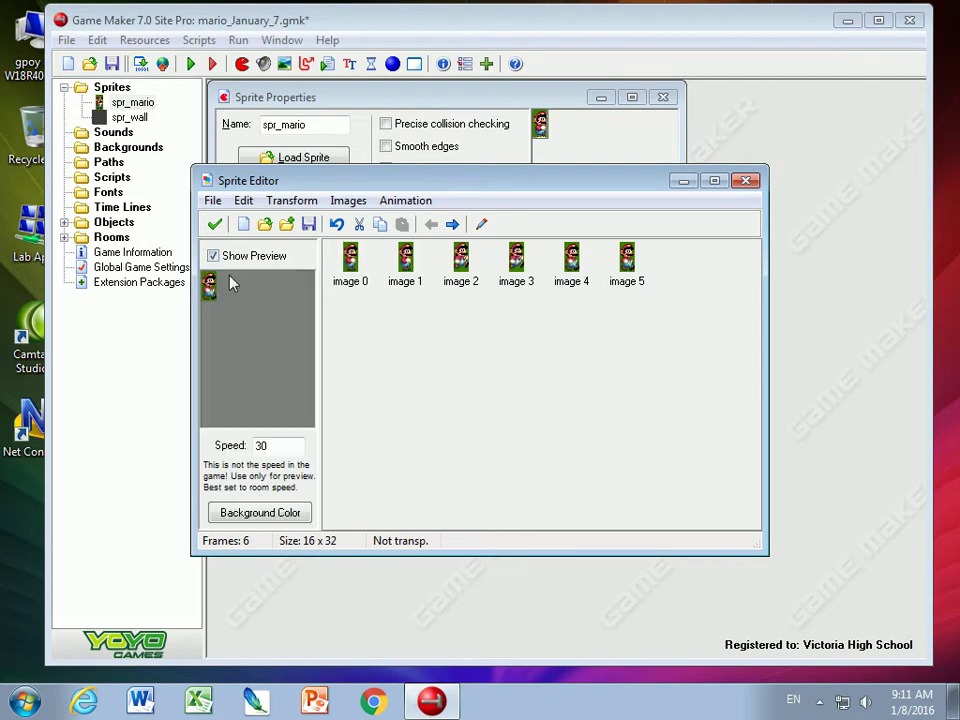
click(214, 224)
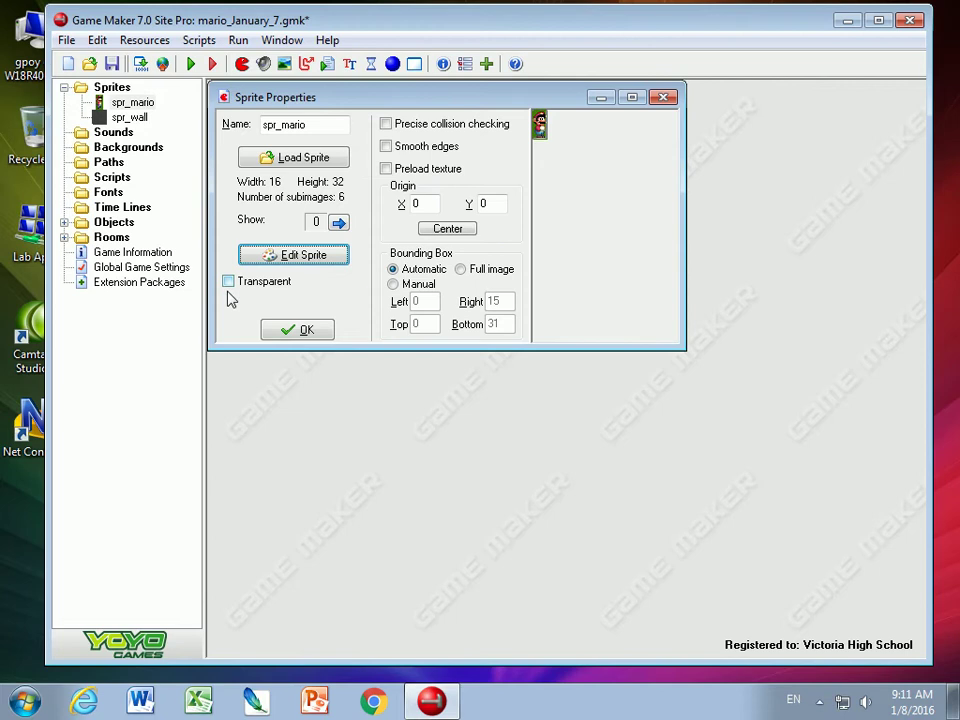
- Make spr_mario's background transparent, then test-run the game with the resized Mario and close it
click(228, 281)
click(268, 329)
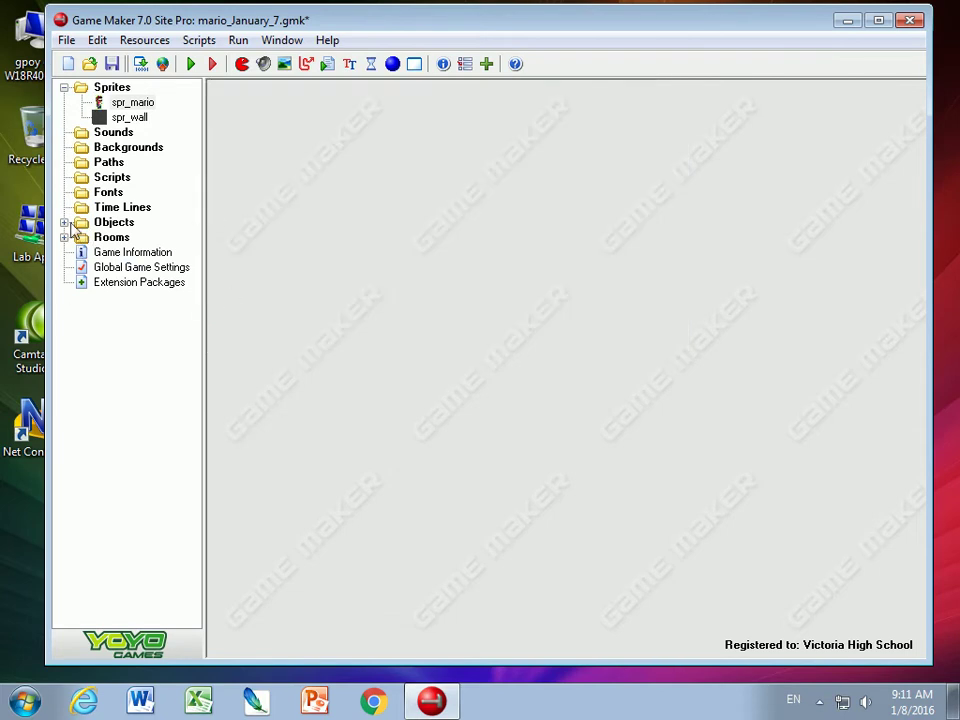
double_click(108, 222)
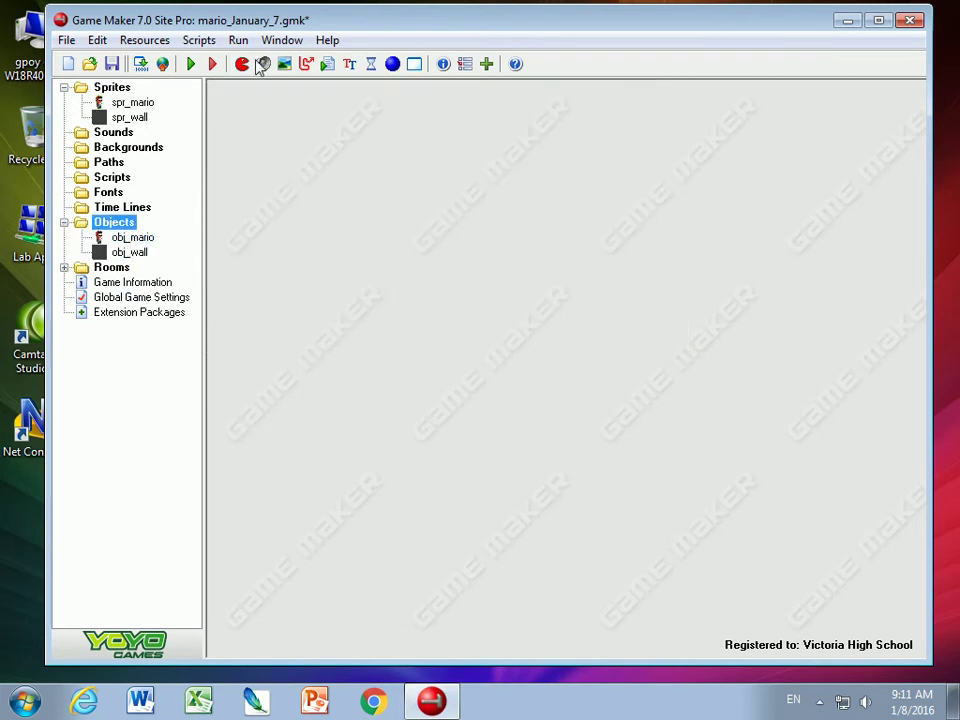
click(190, 64)
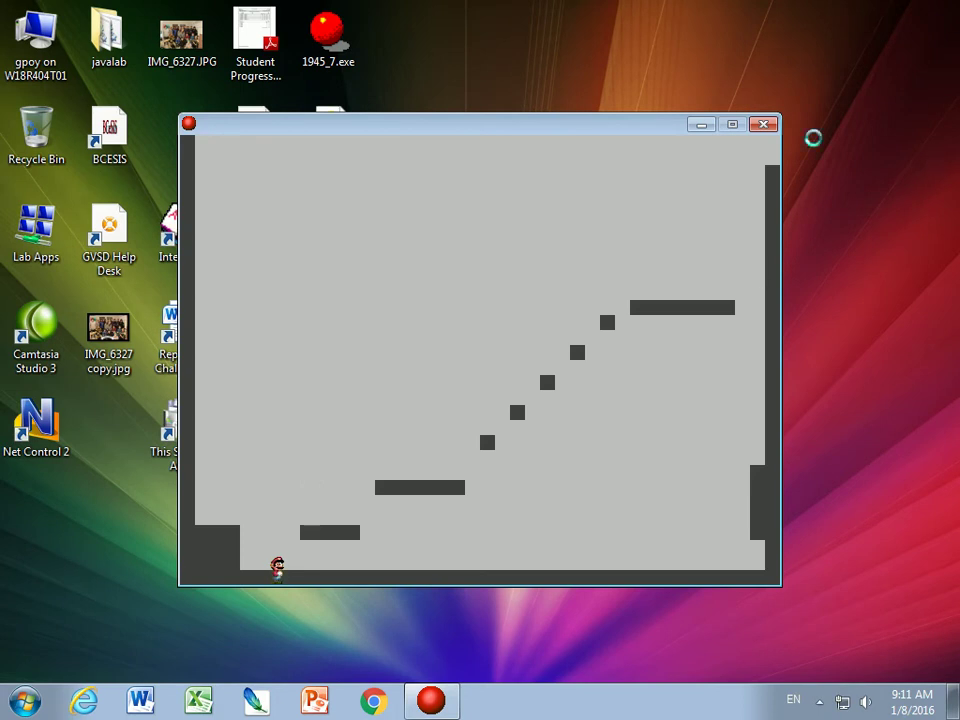
click(765, 126)
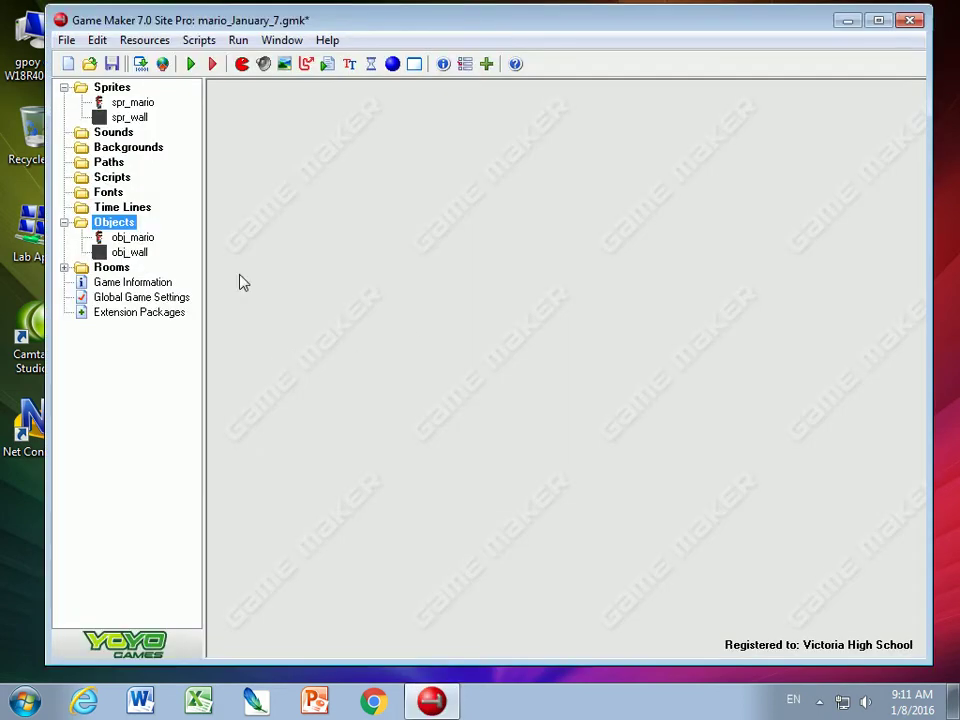
- Place an obj_mario instance on room0's bottom-left floor, then run the game
click(64, 267)
double_click(98, 282)
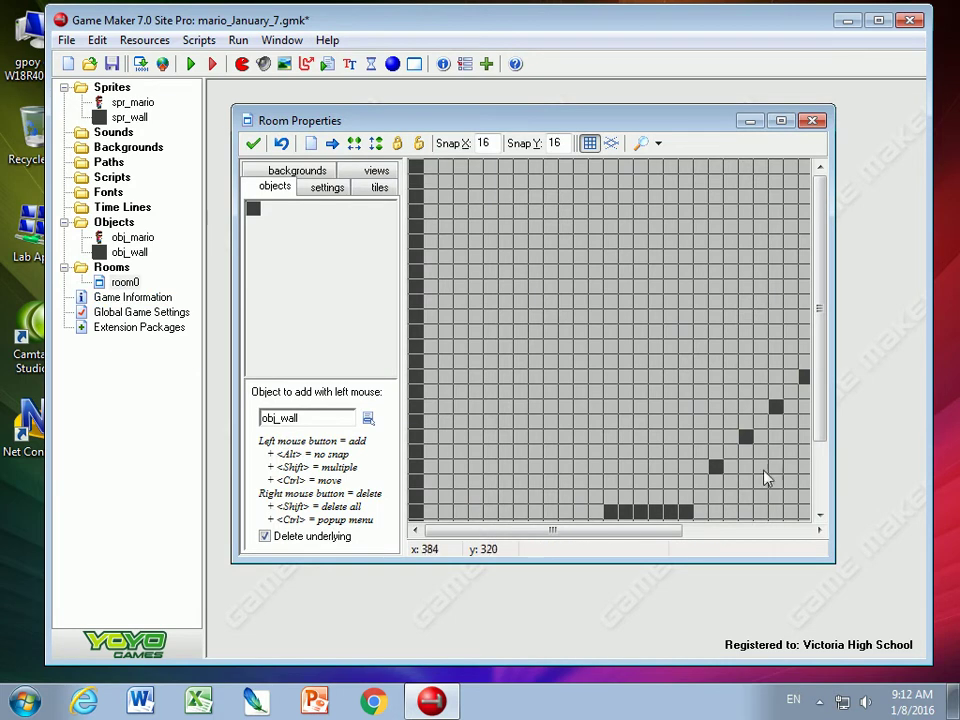
scroll(816, 375, down, 3)
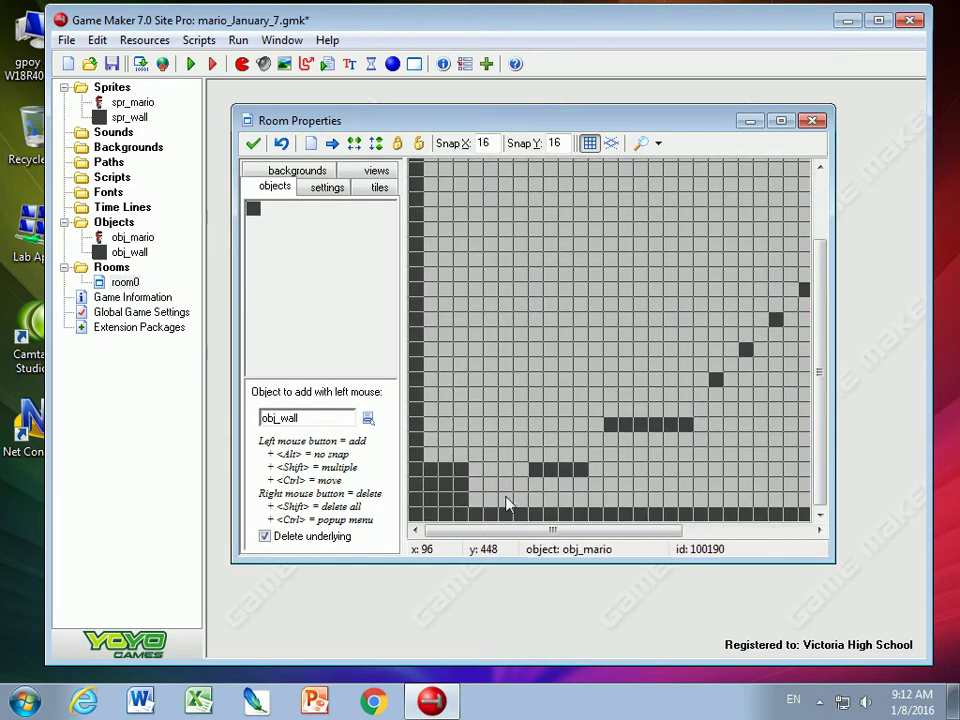
click(368, 418)
click(410, 431)
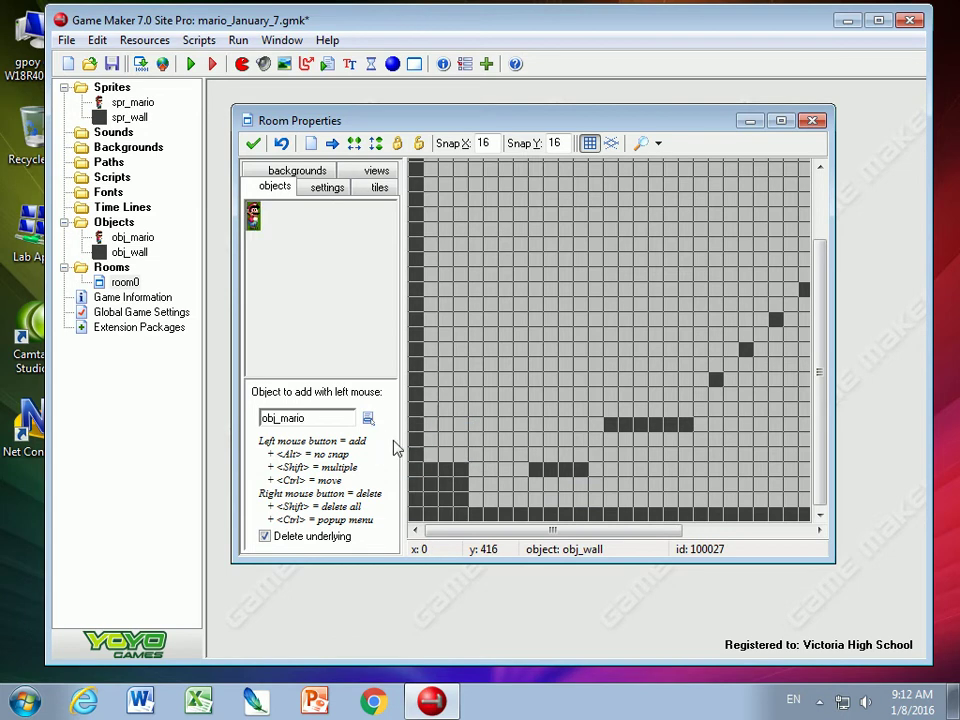
click(490, 488)
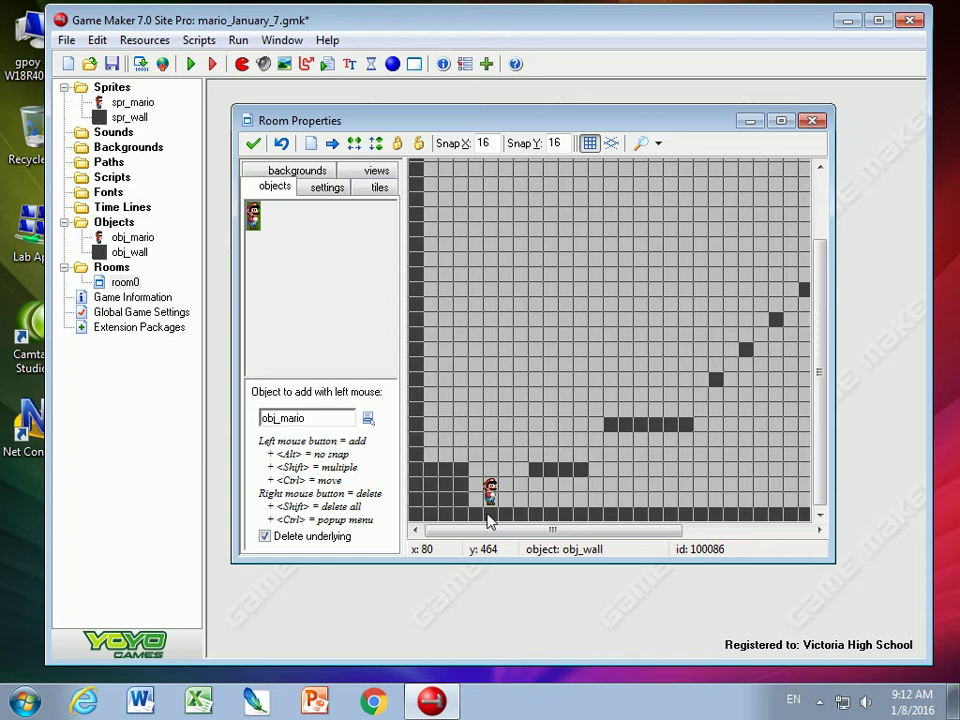
click(190, 63)
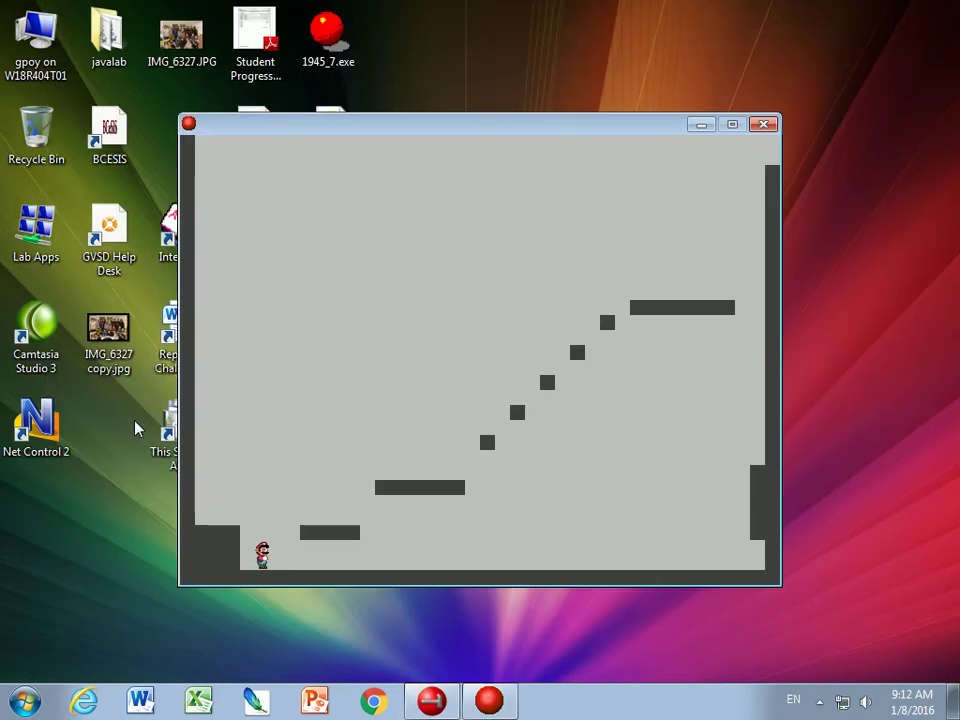
- Jump Mario onto the middle platform and walk him back and forth along the floor
key(Right)
key(Up)
key(Left)
key(Up)
key(Right)
key(Up)
key(Right)
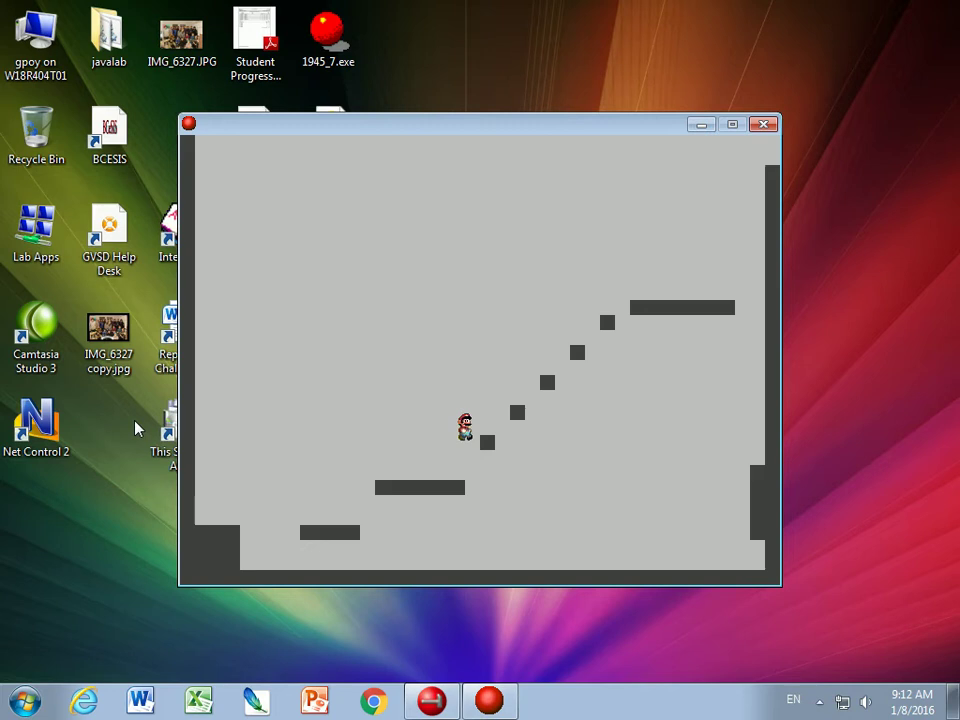
key(Right)
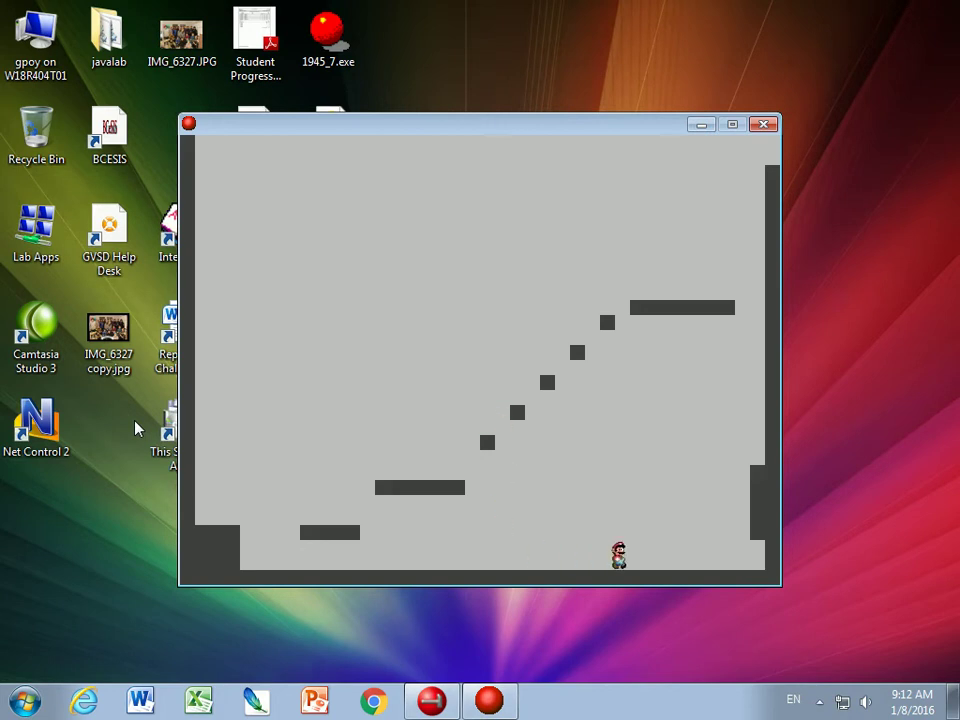
key(Left)
key(Left)
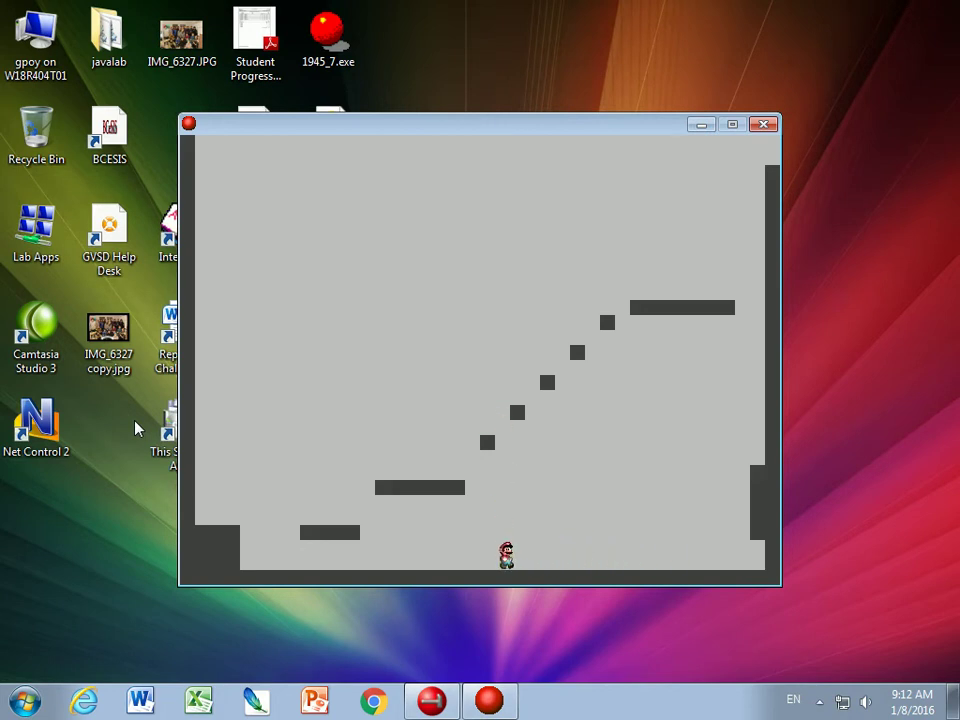
key(Left)
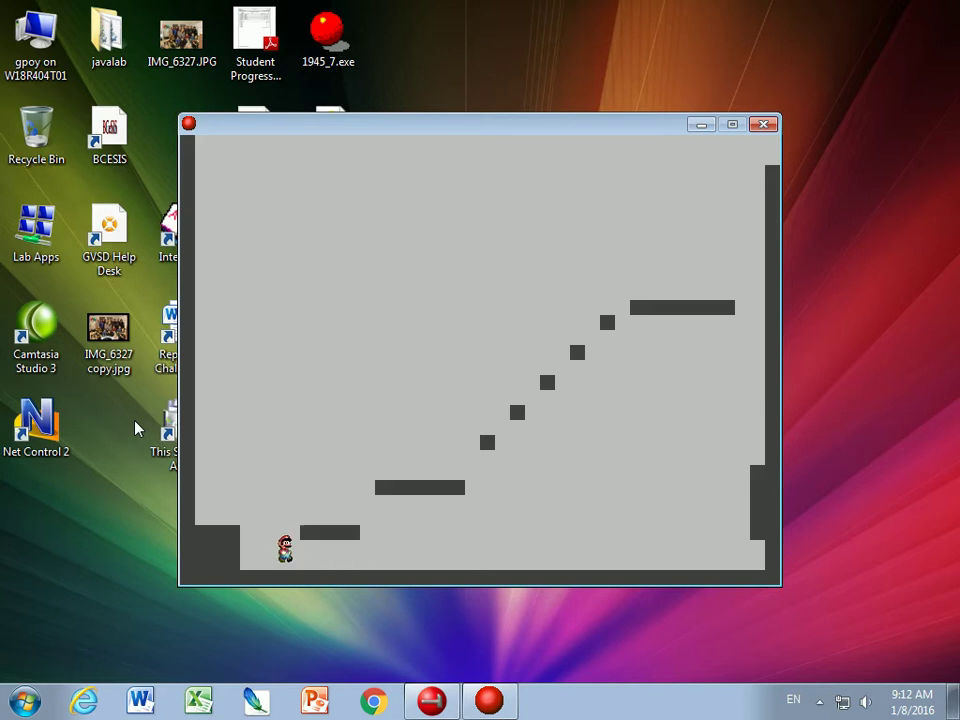
- Jump Mario up the low platform and stair blocks to the high platform
key(Up)
key(Right)
key(Up)
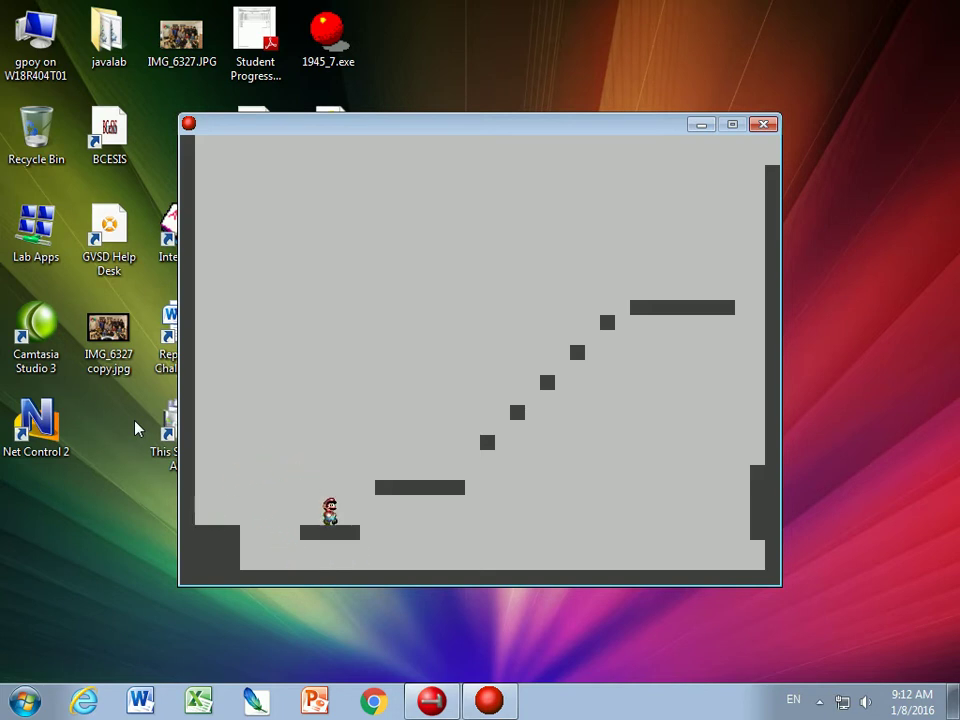
key(Up)
key(Right)
key(Up)
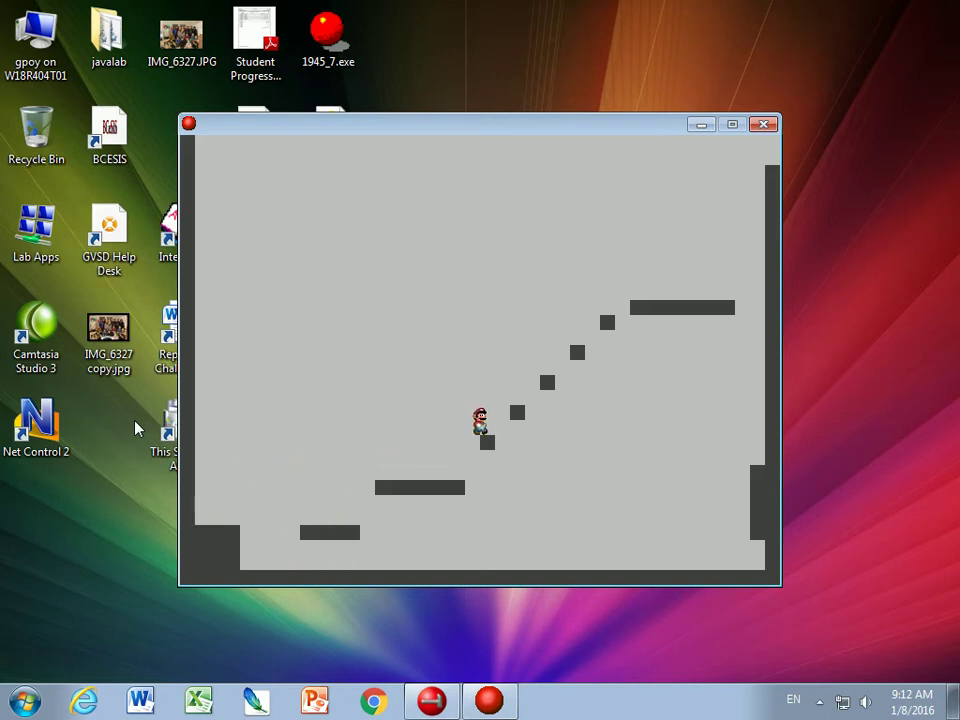
key(Up)
key(Right)
key(Up)
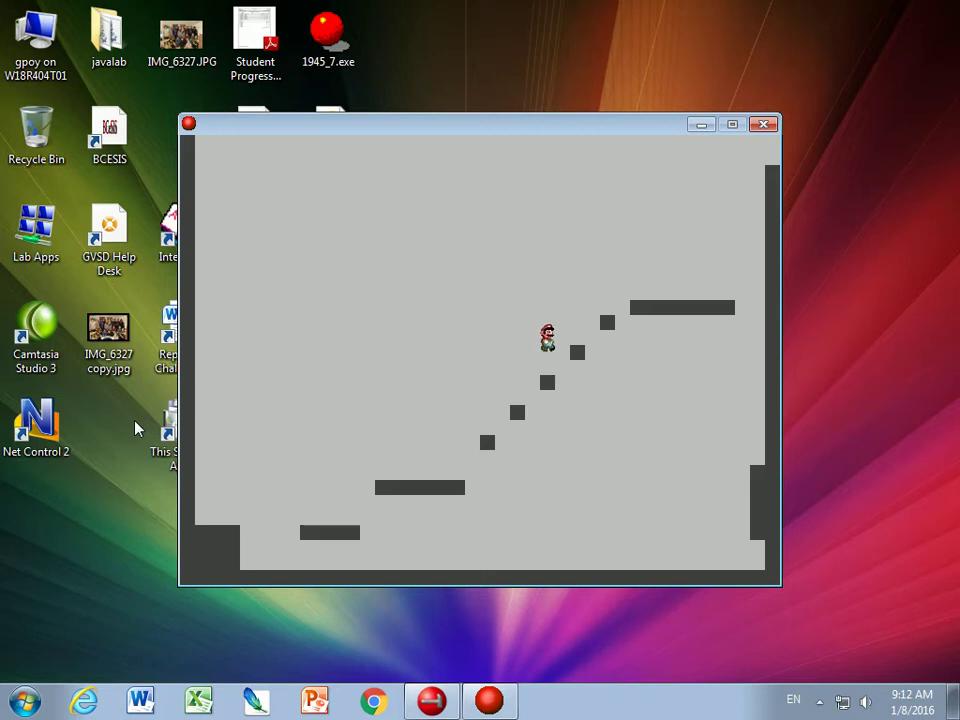
key(Up)
key(Up)
key(Right)
key(Up)
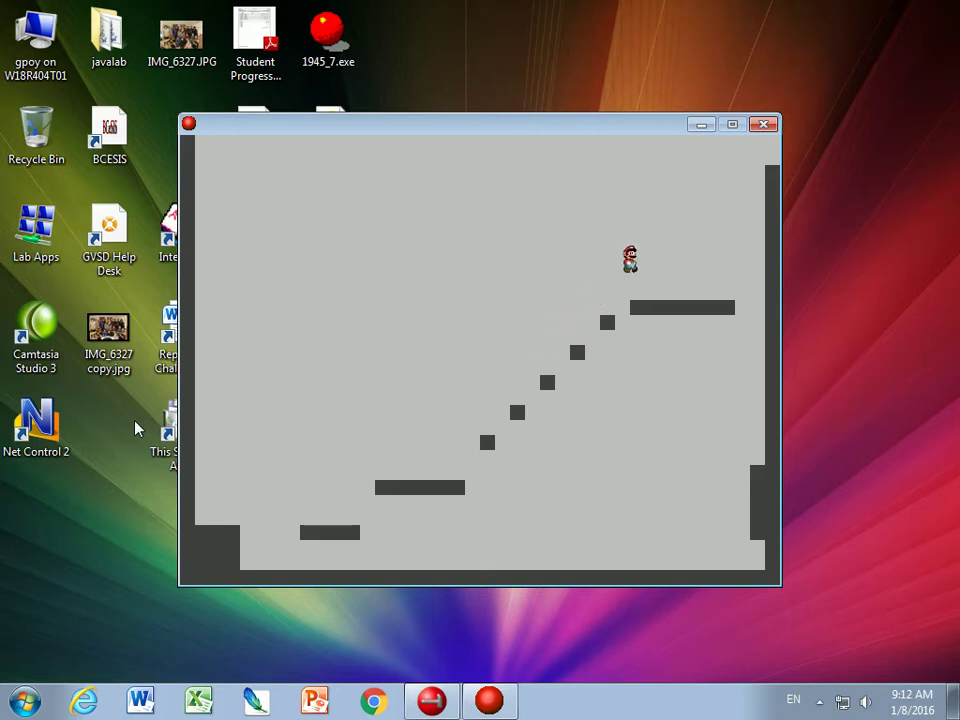
- Walk Mario off the high platform, jump back onto the middle platform, and quit the game
key(Right)
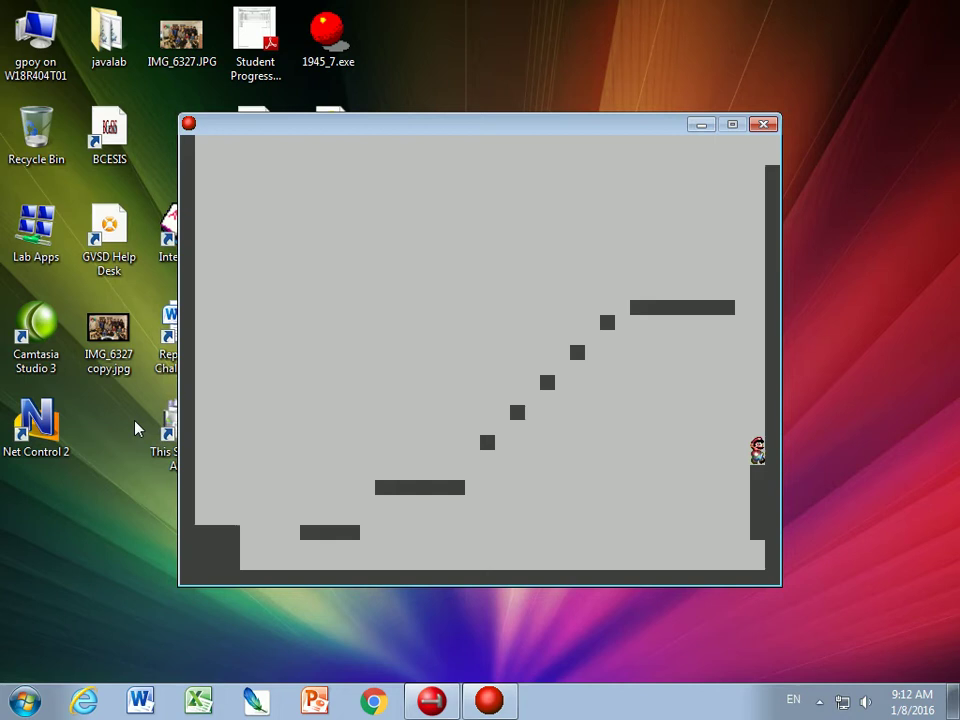
key(Left)
key(Left)
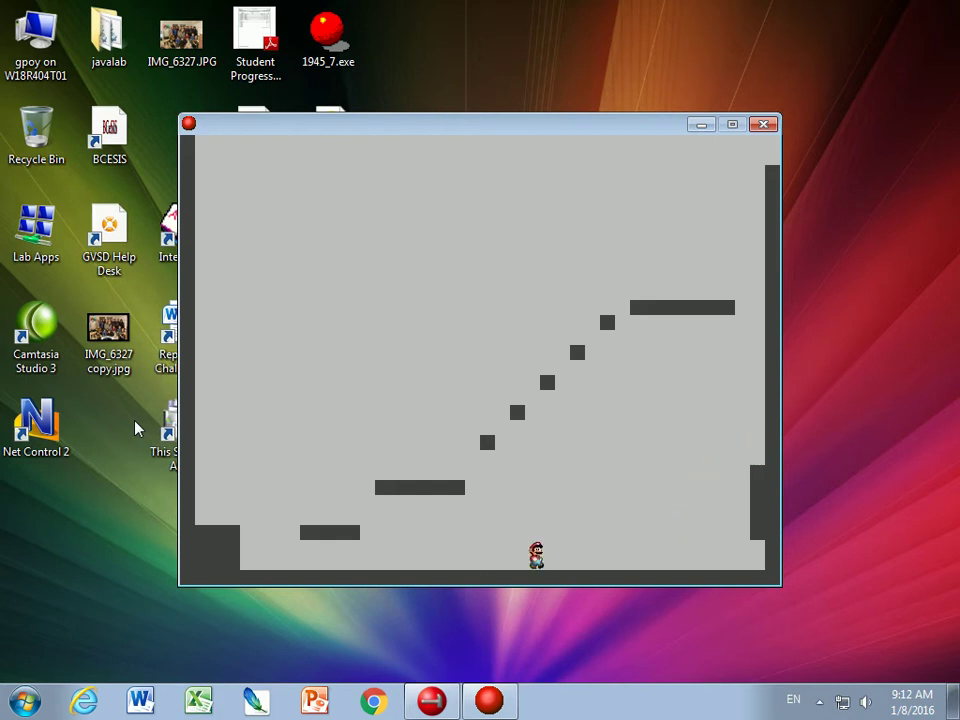
key(Left)
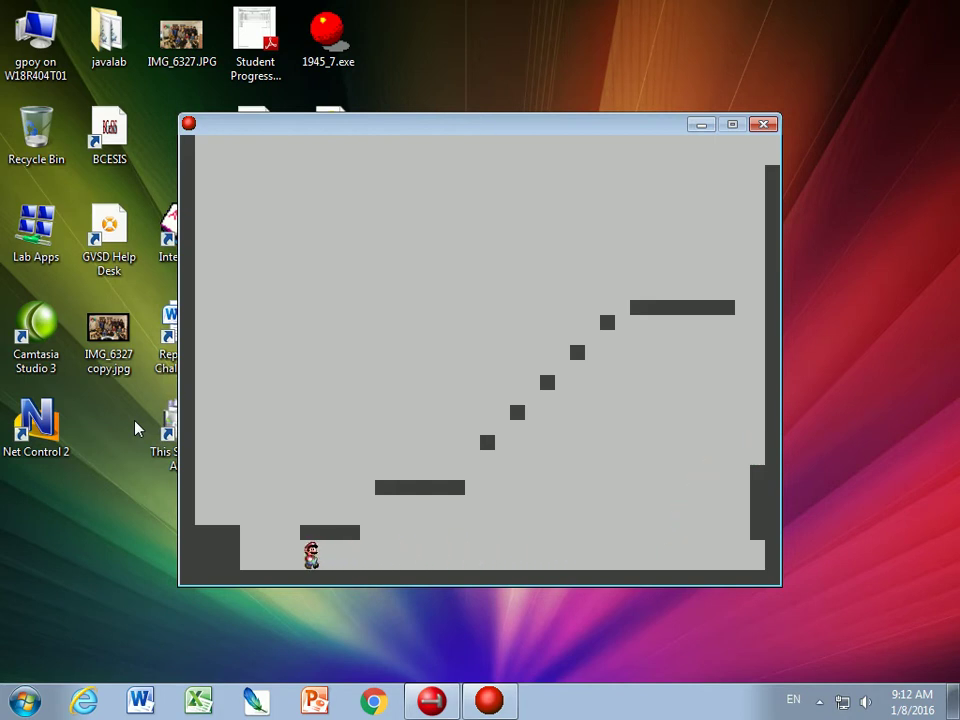
key(Up)
key(Right)
key(Up)
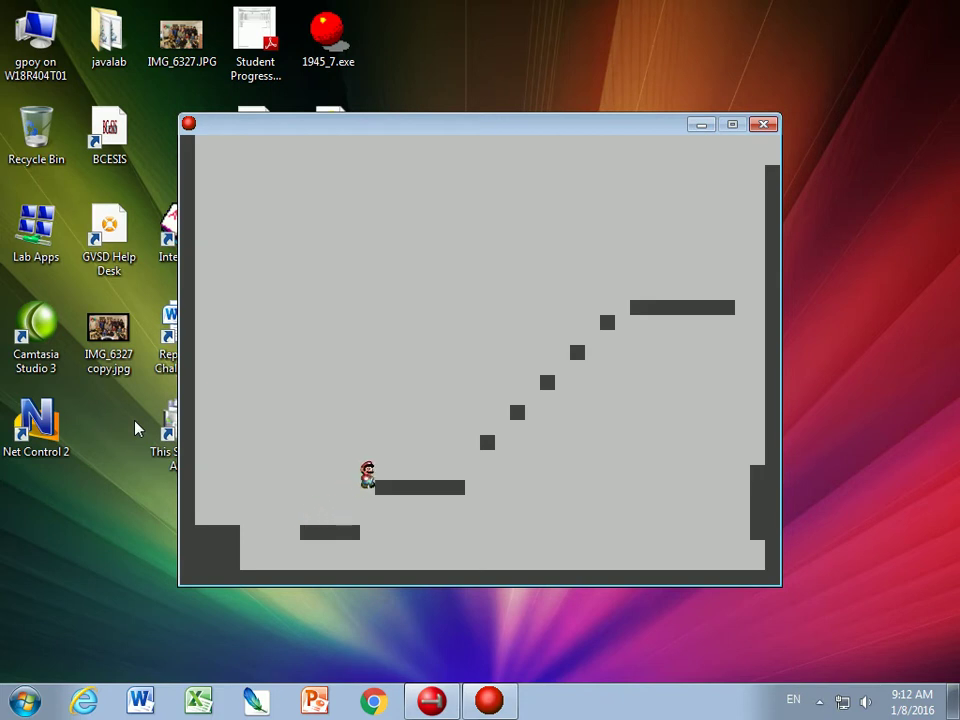
key(Escape)
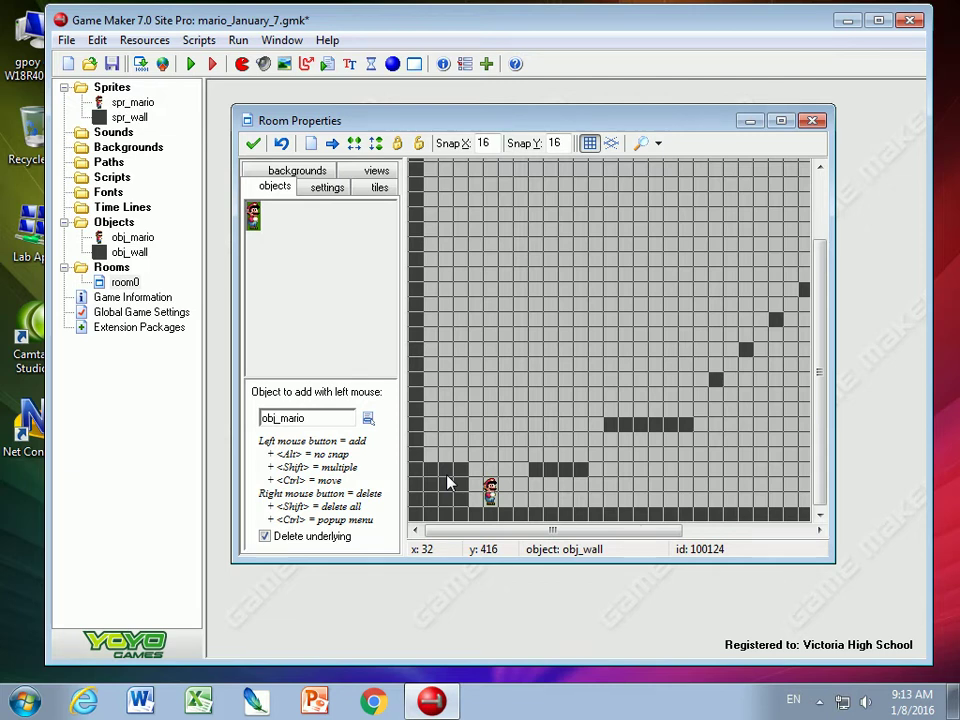
- Create a new background and load Tileset.bmp (696×425) from Assignments > mario_sounds into it
right_click(118, 155)
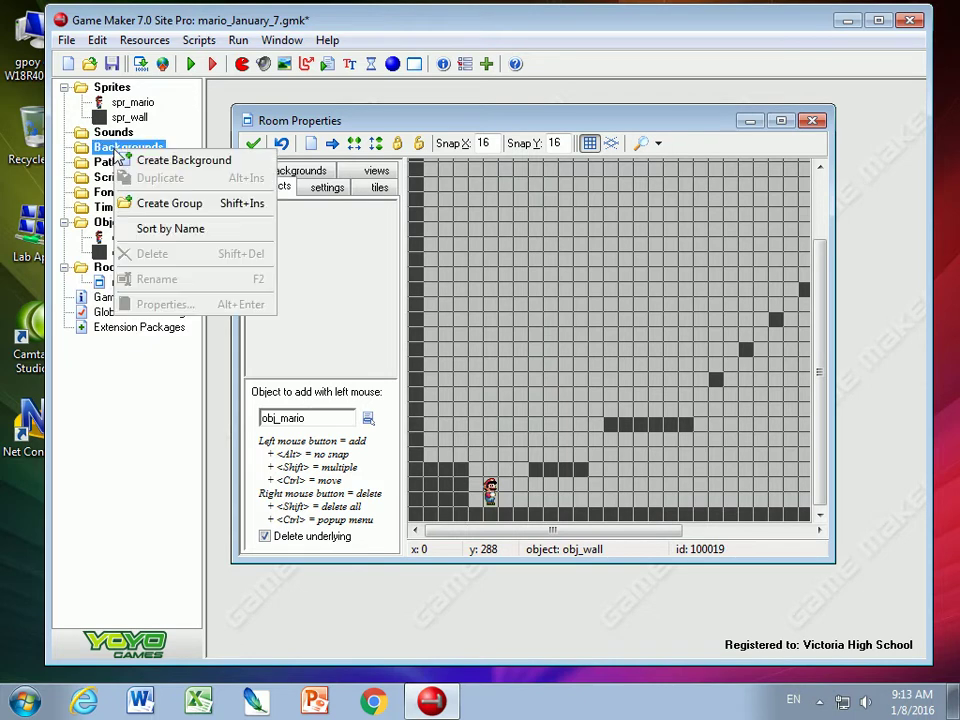
click(160, 160)
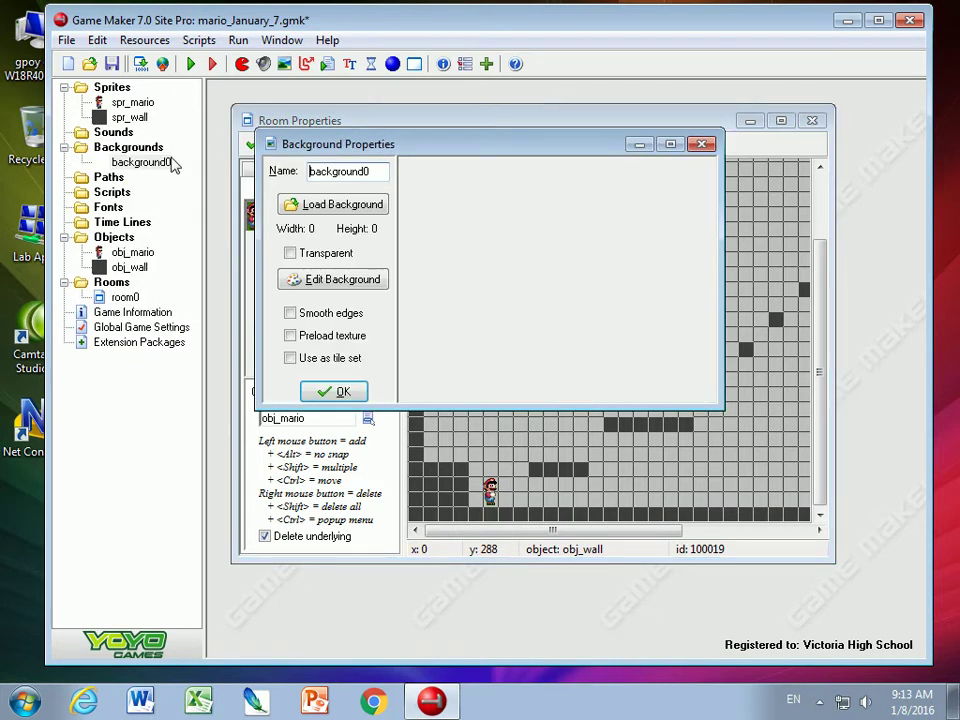
click(343, 206)
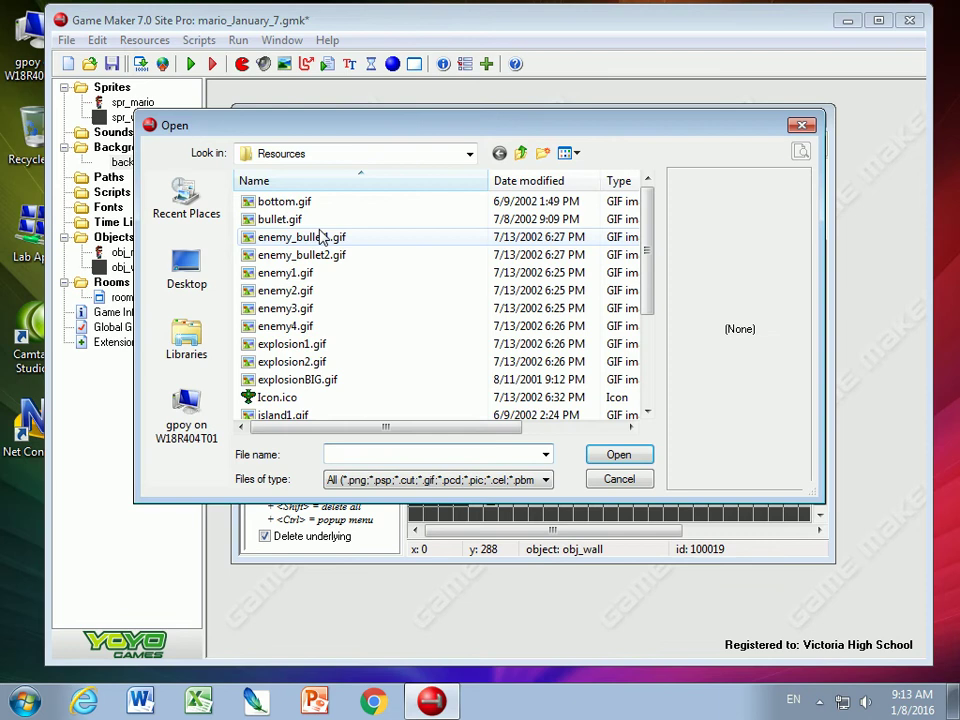
click(362, 154)
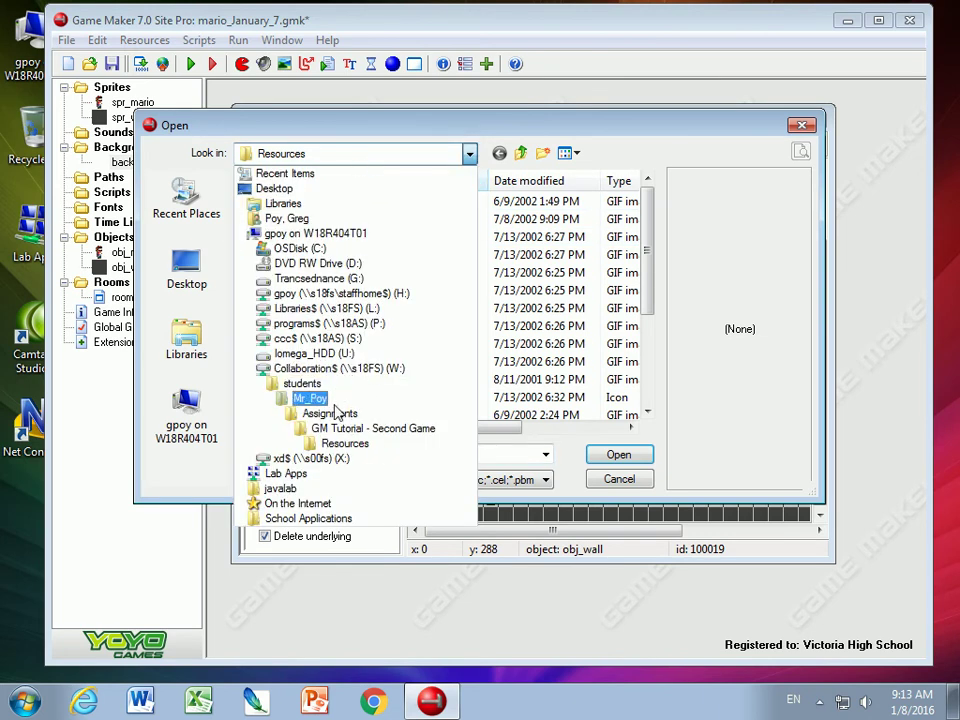
click(330, 413)
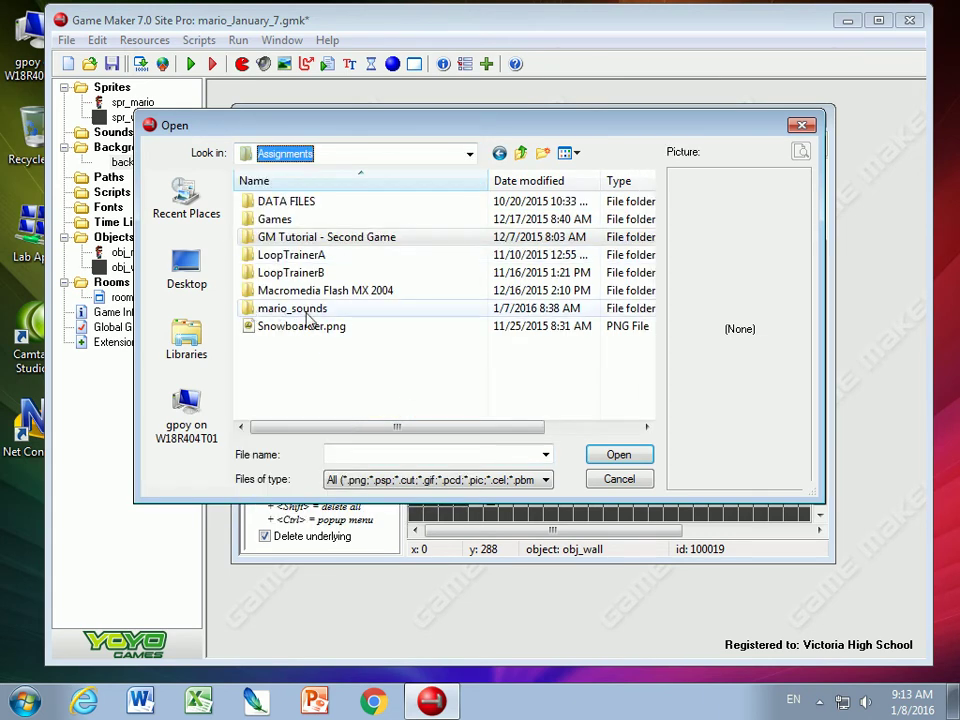
click(258, 317)
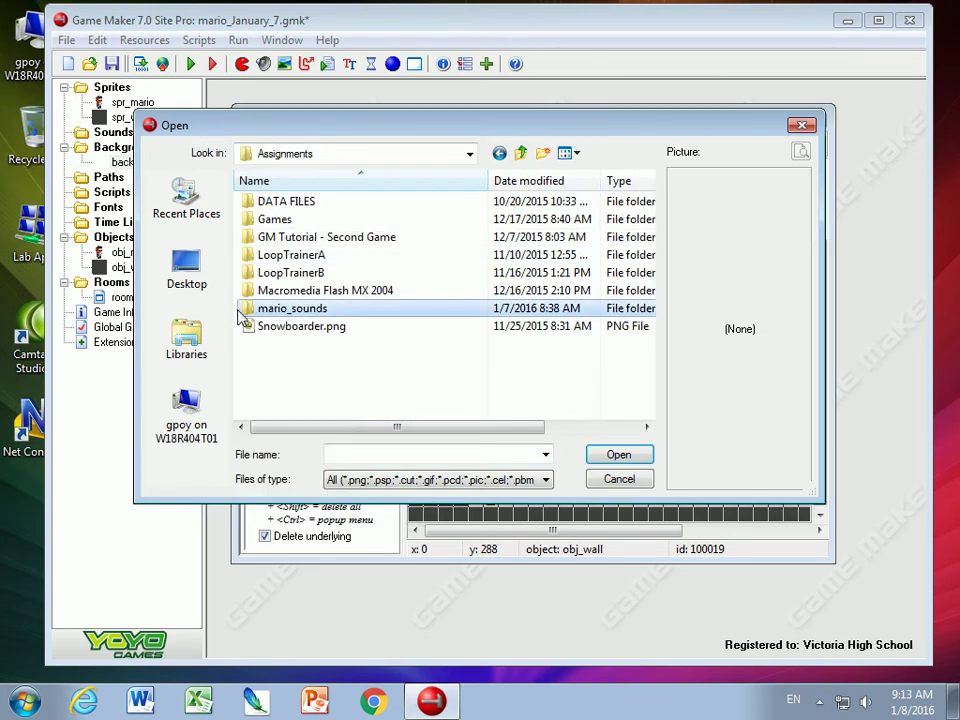
double_click(293, 313)
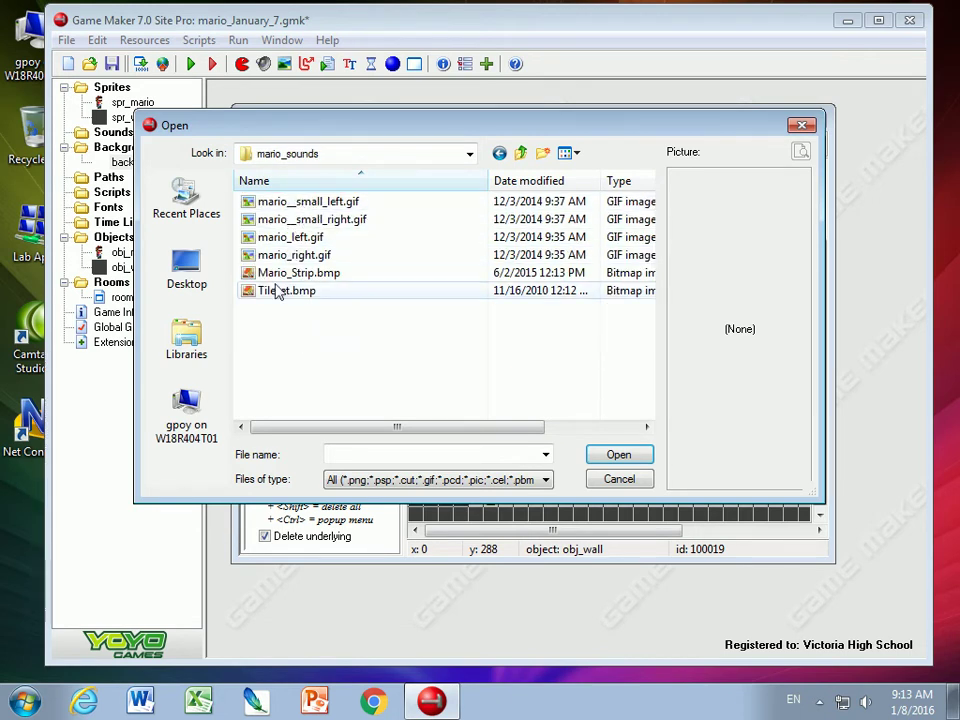
click(274, 299)
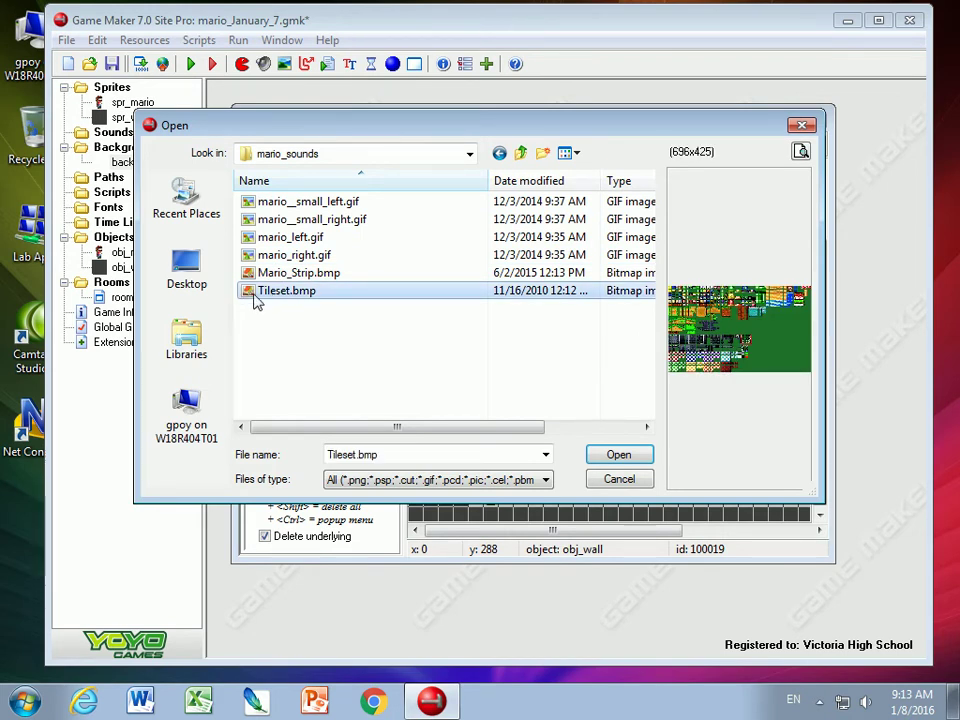
click(615, 455)
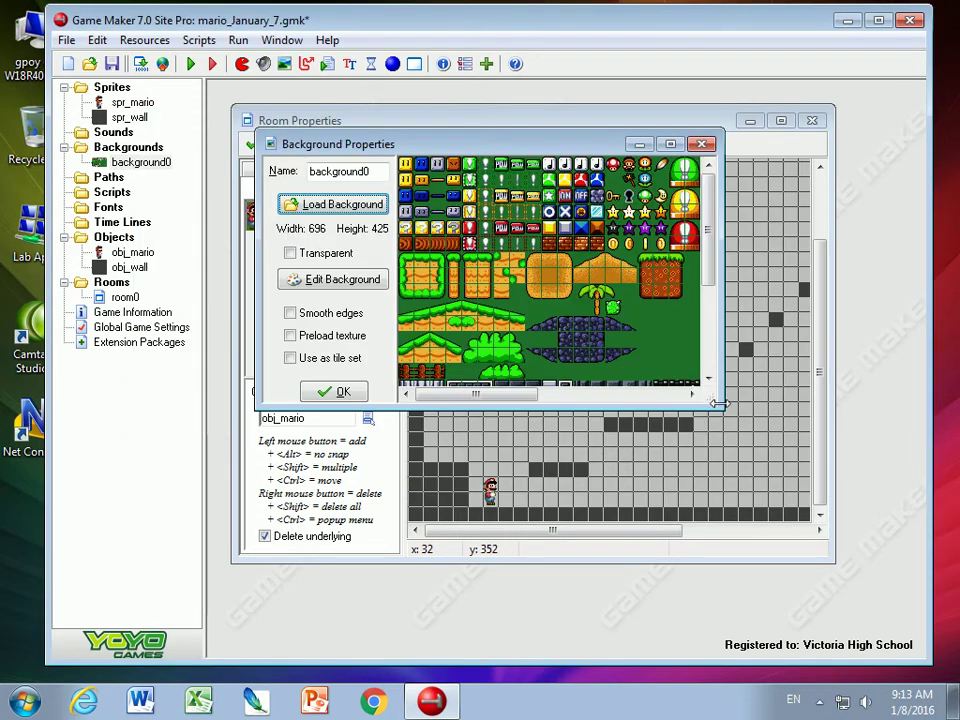
- Rename the background to 'tileset' and use it as a tile set with 1-pixel horizontal and vertical separation
drag(714, 403, 733, 617)
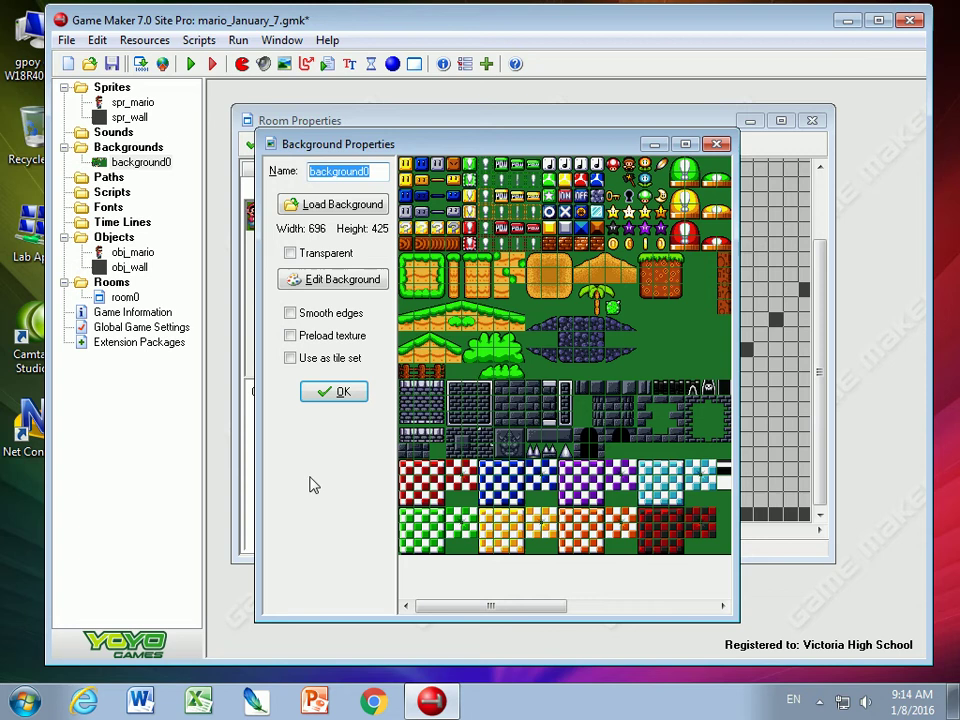
text(tileset)
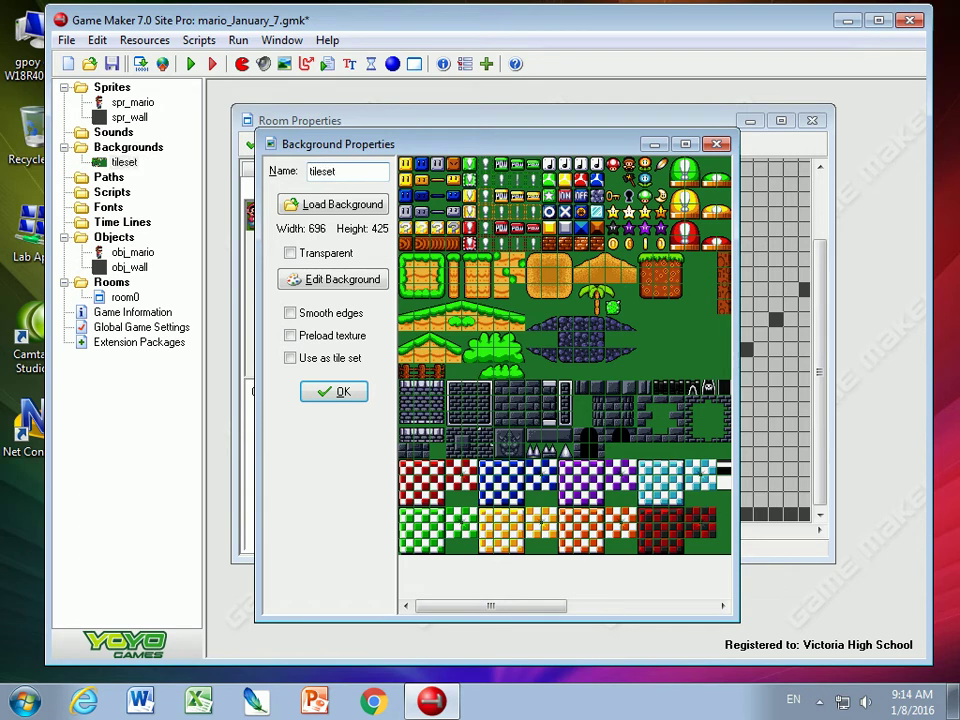
click(290, 359)
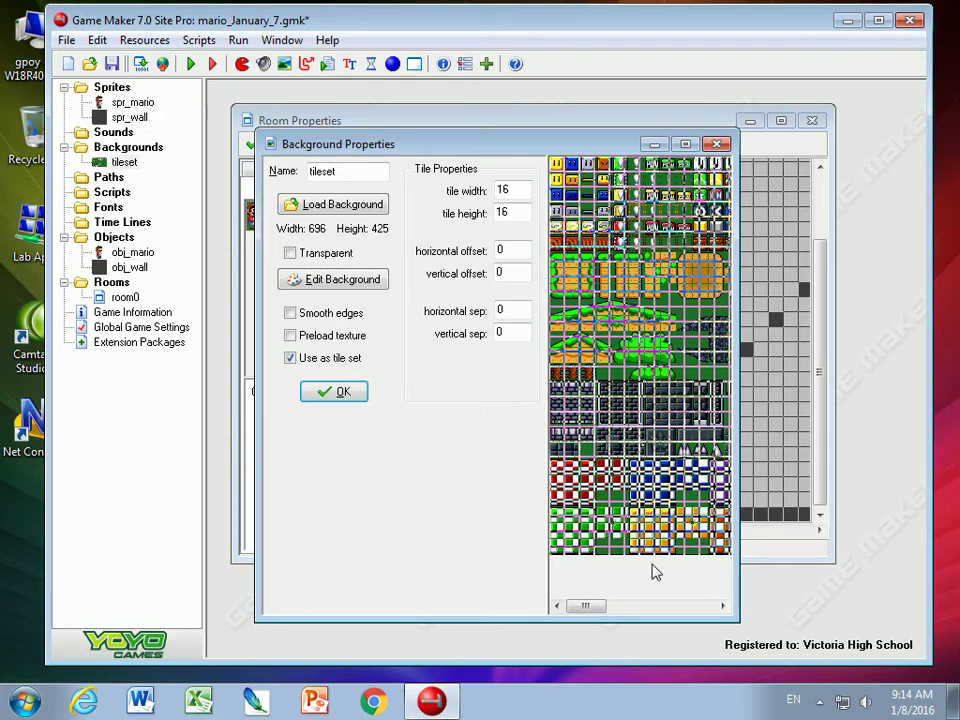
click(290, 358)
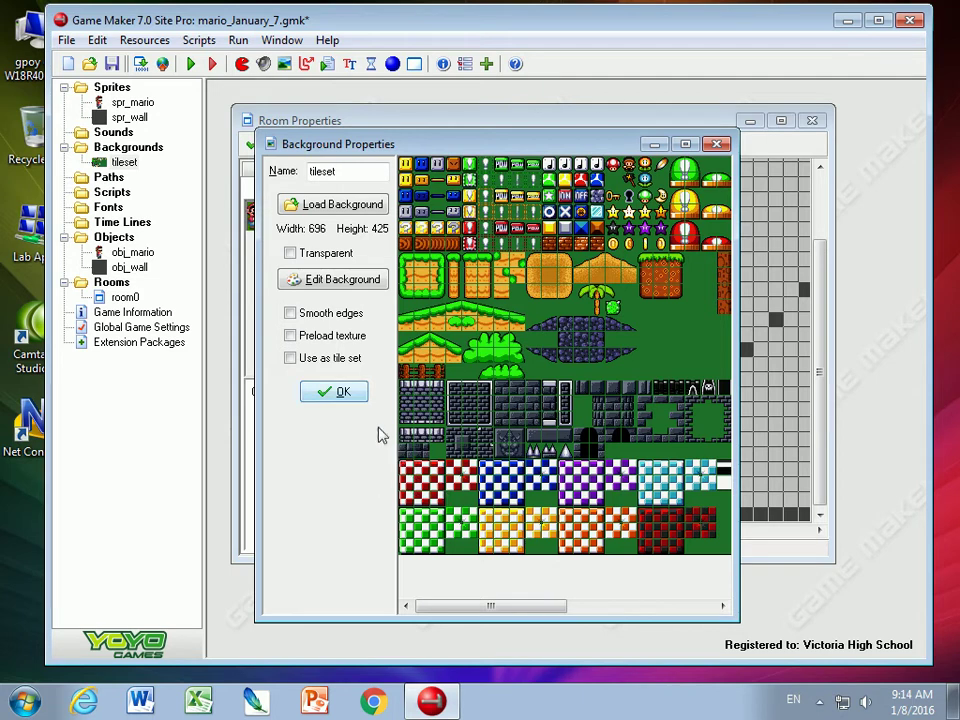
click(290, 358)
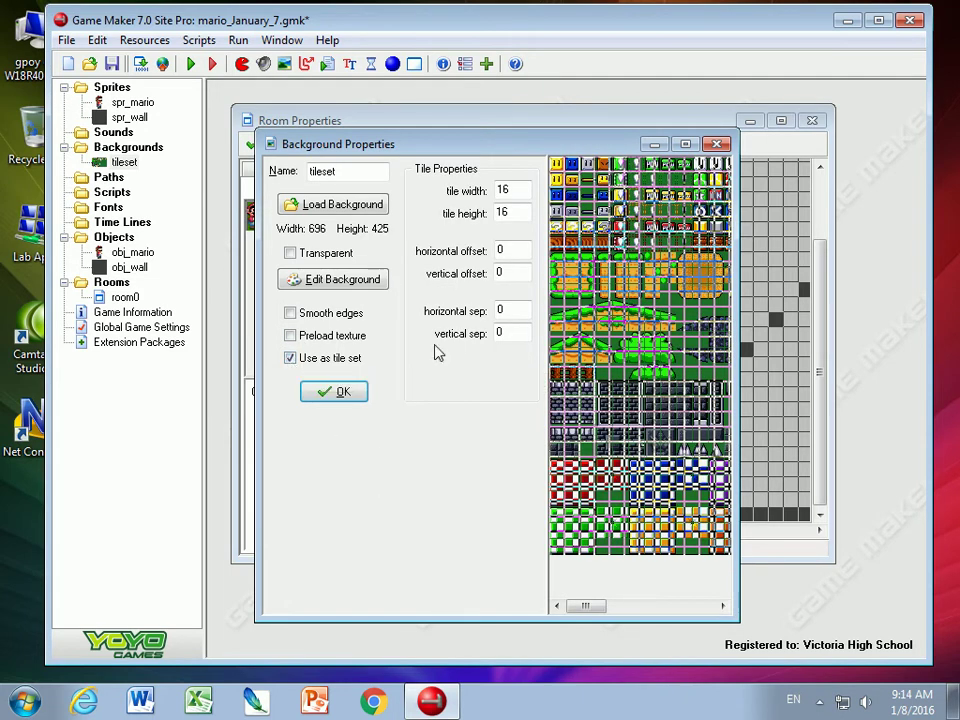
double_click(513, 311)
text(1)
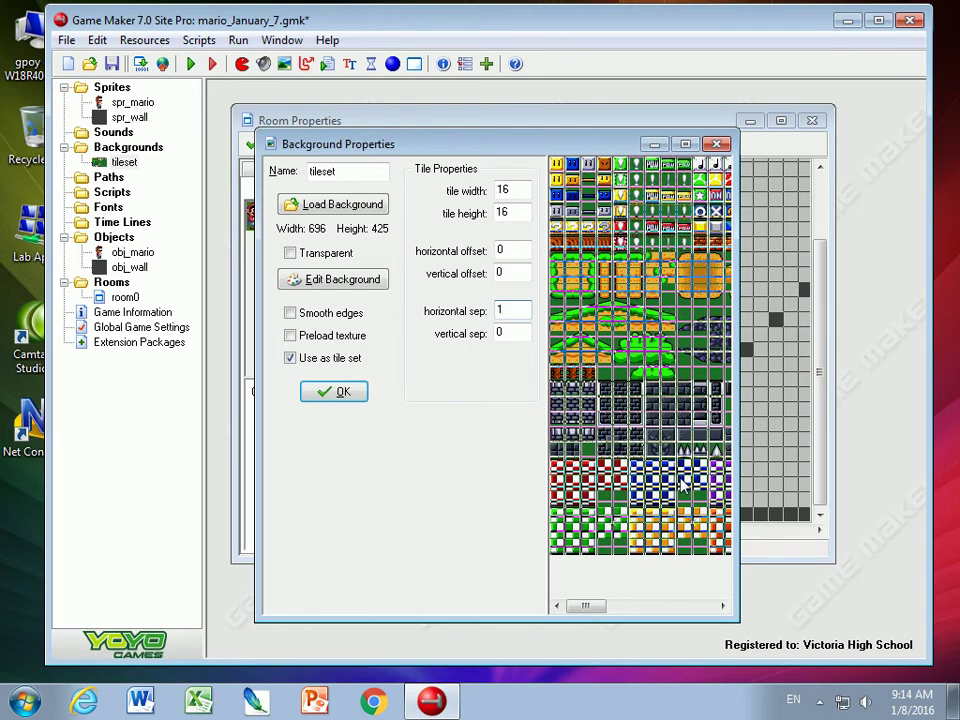
double_click(500, 332)
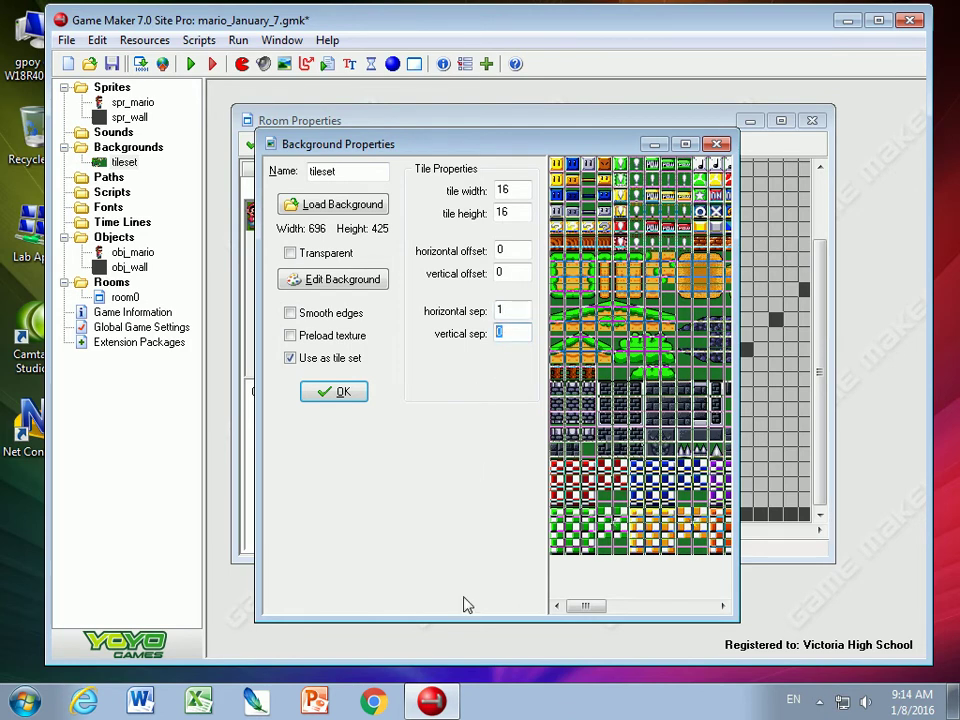
text(1)
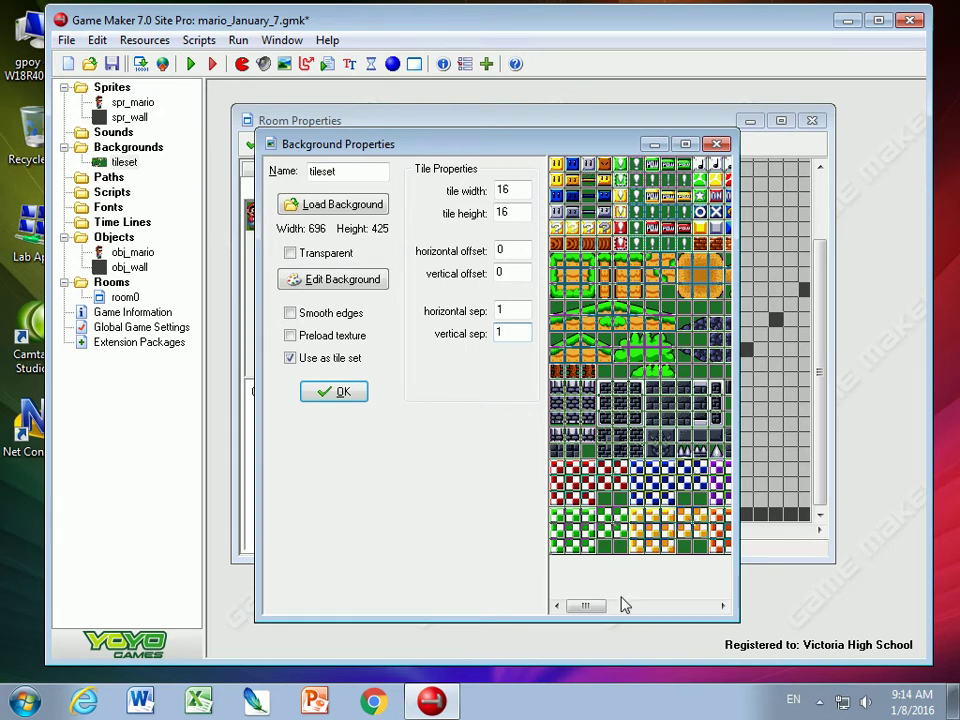
click(334, 392)
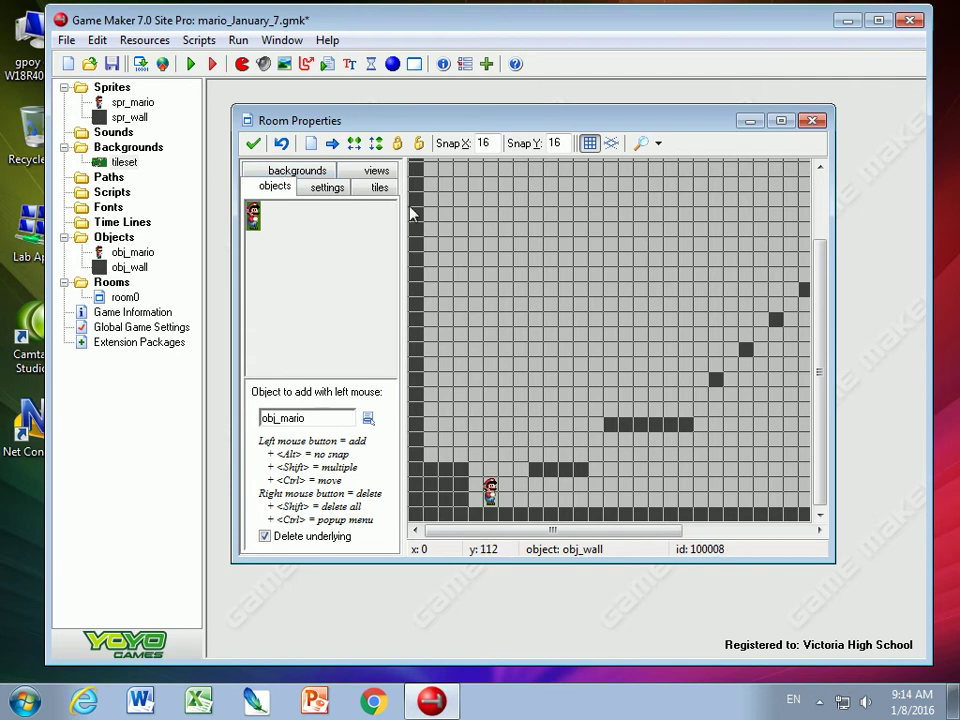
- Choose the tileset background as room0's tile source in the tiles settings
click(327, 187)
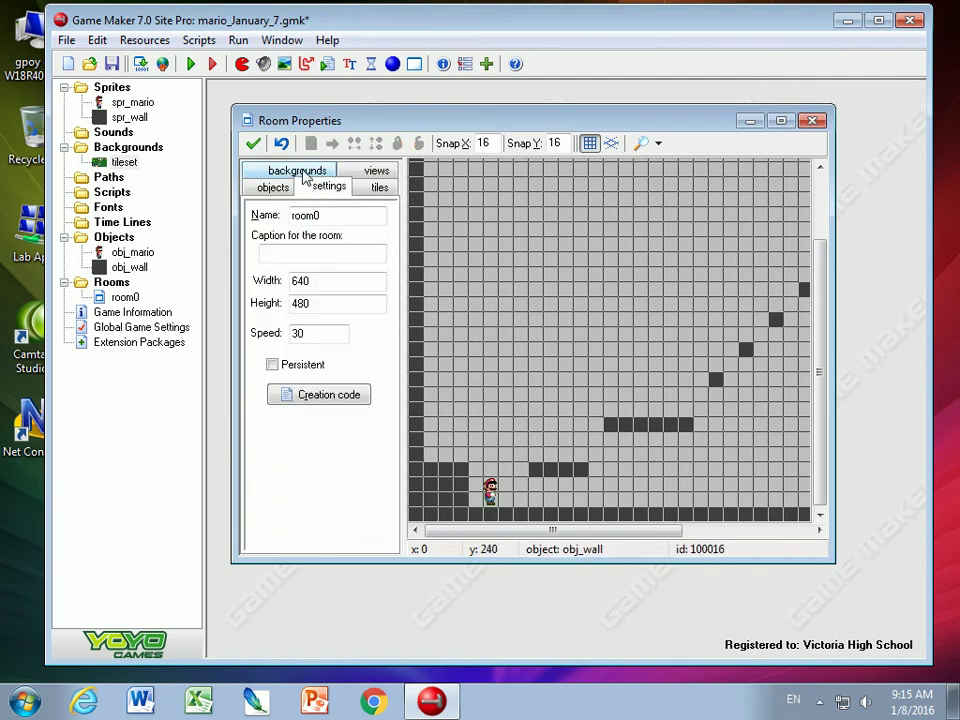
click(297, 170)
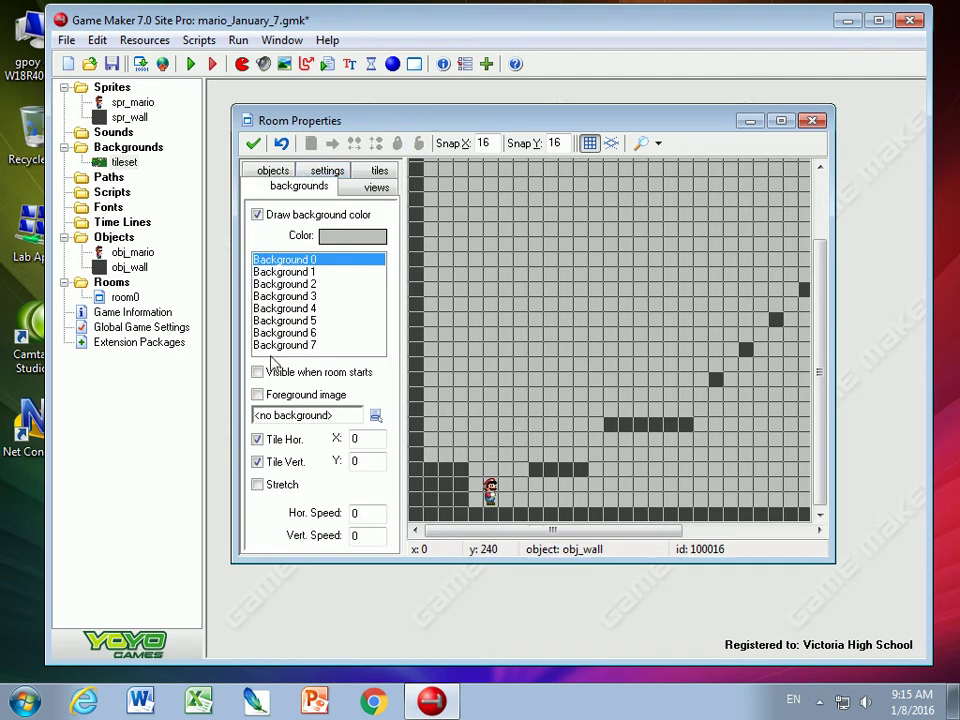
click(378, 171)
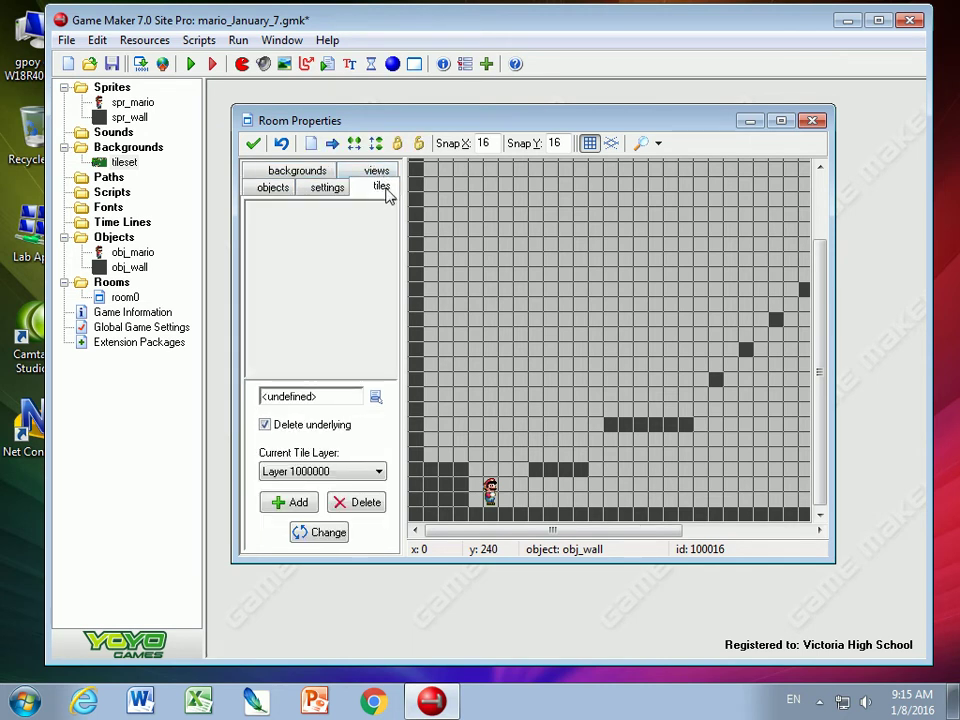
click(375, 397)
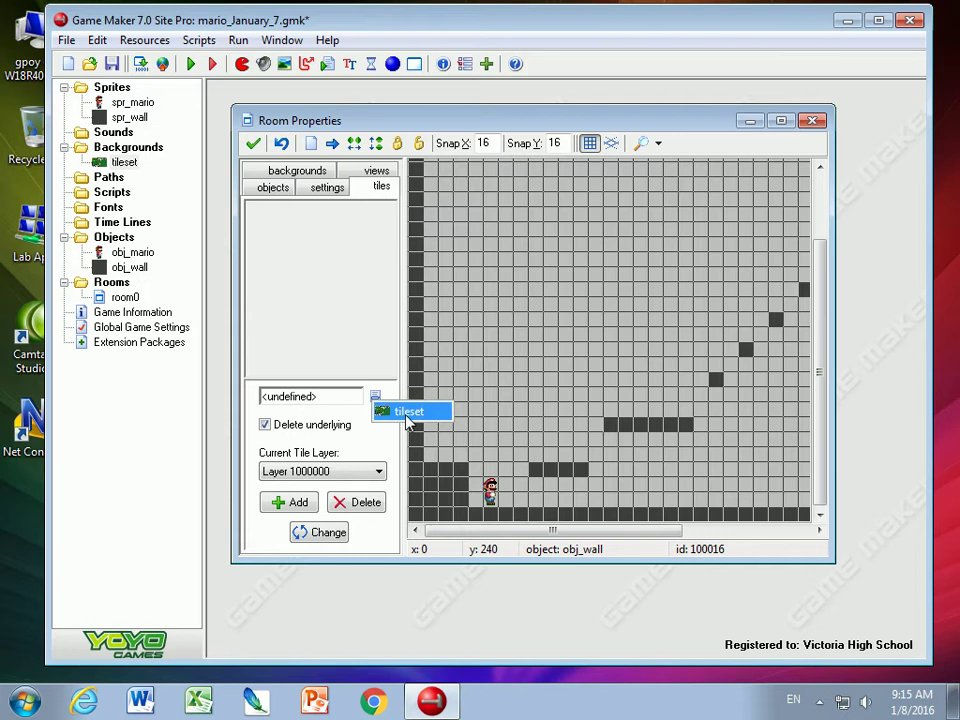
click(395, 410)
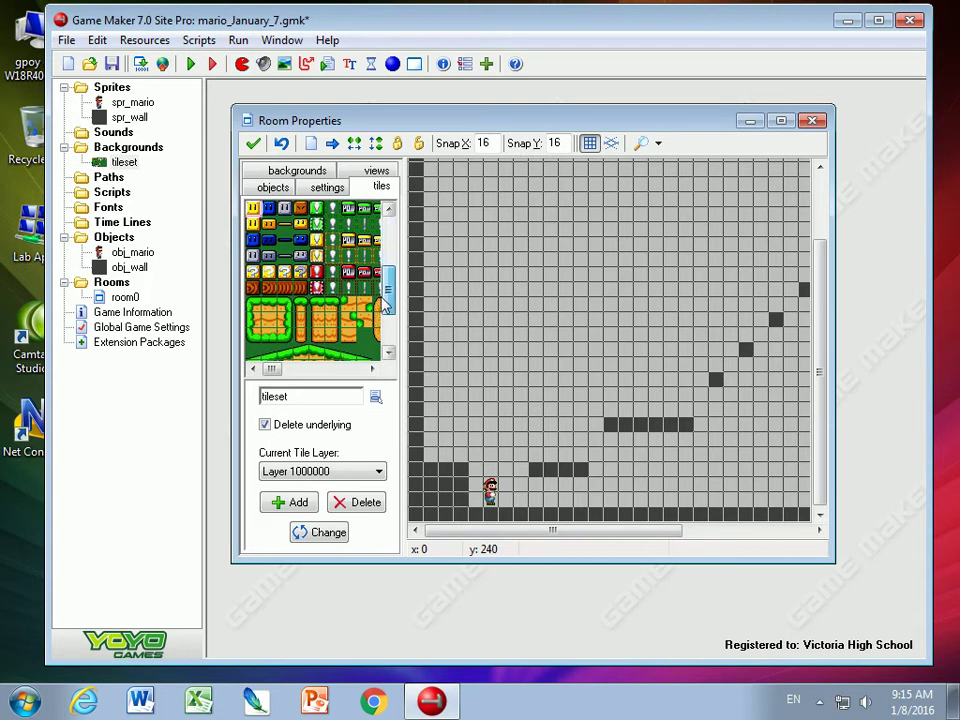
drag(391, 253, 390, 303)
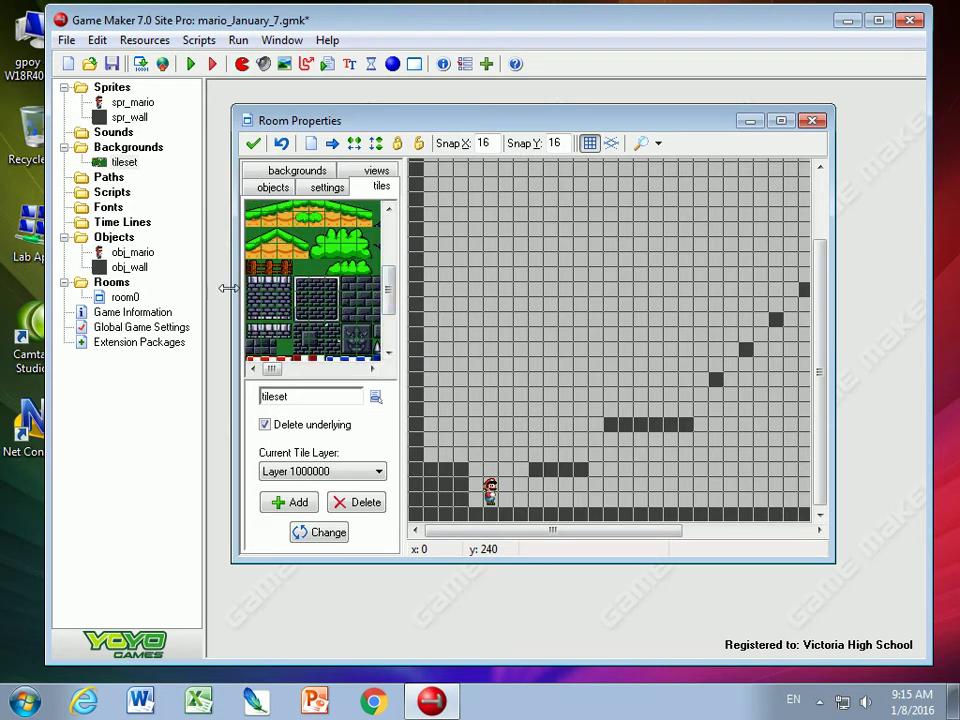
- Paint the grey brick tile down the room's entire left-edge column
click(301, 287)
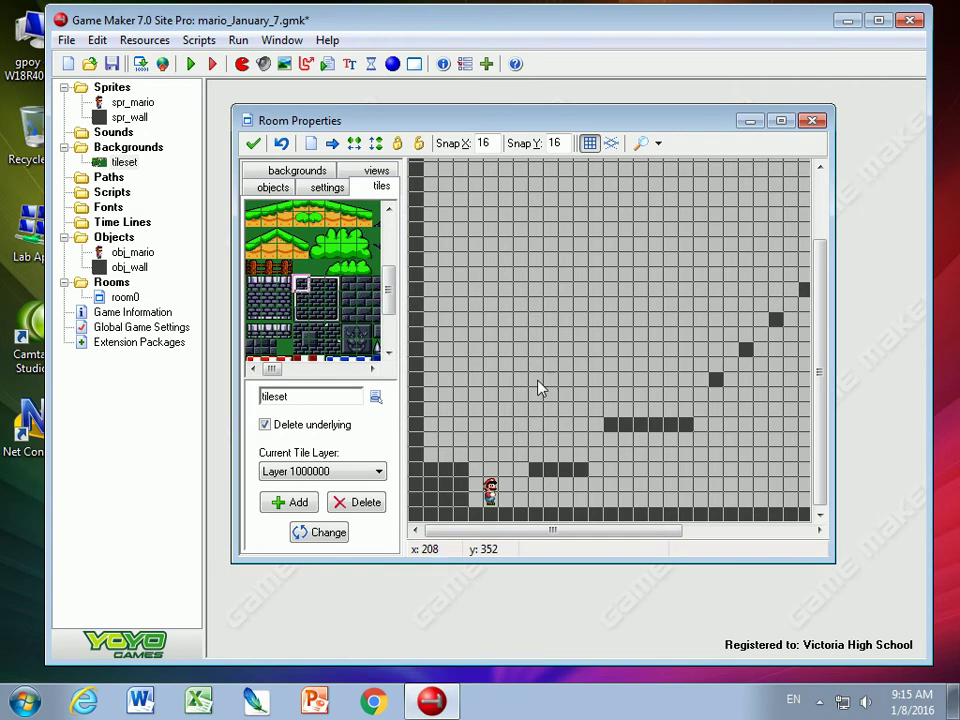
click(320, 287)
click(430, 172)
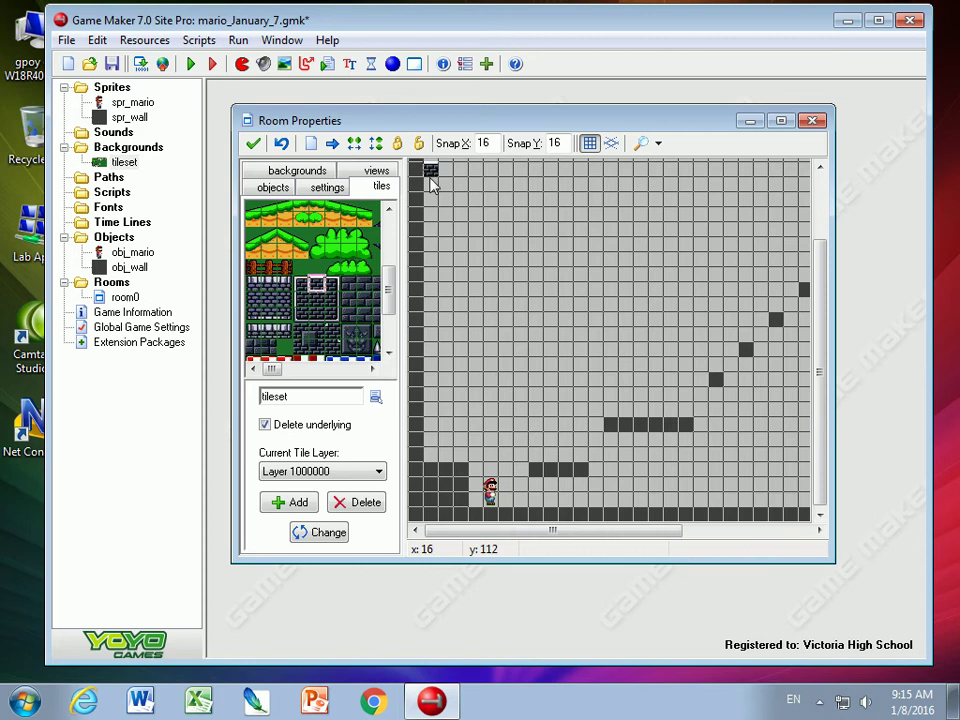
shift+drag(432, 185, 431, 236)
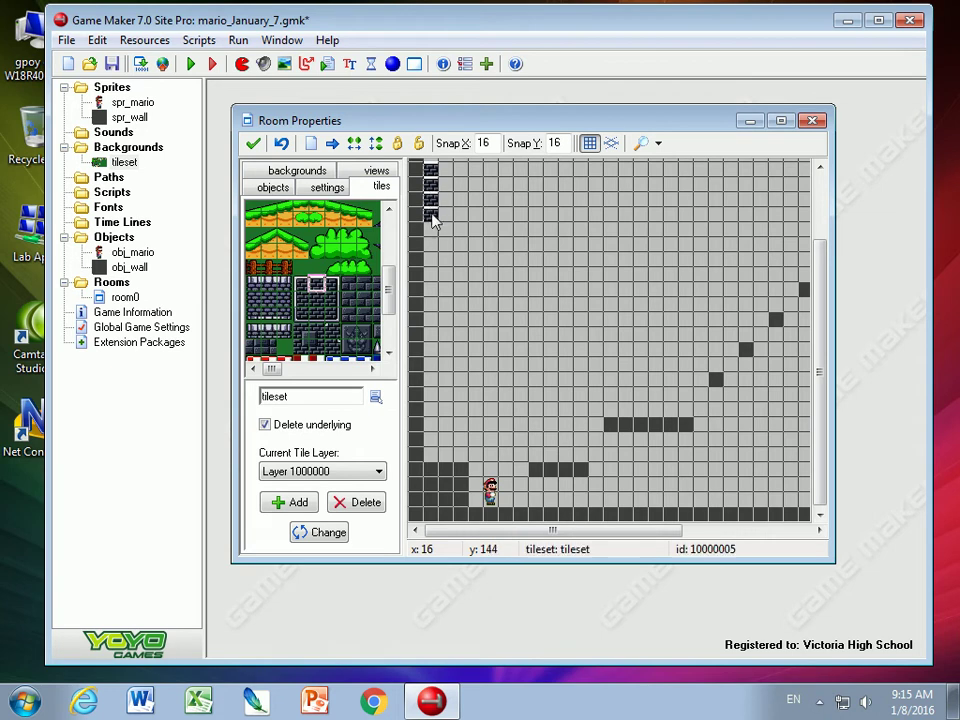
shift+right_drag(432, 220, 432, 206)
click(420, 238)
click(420, 197)
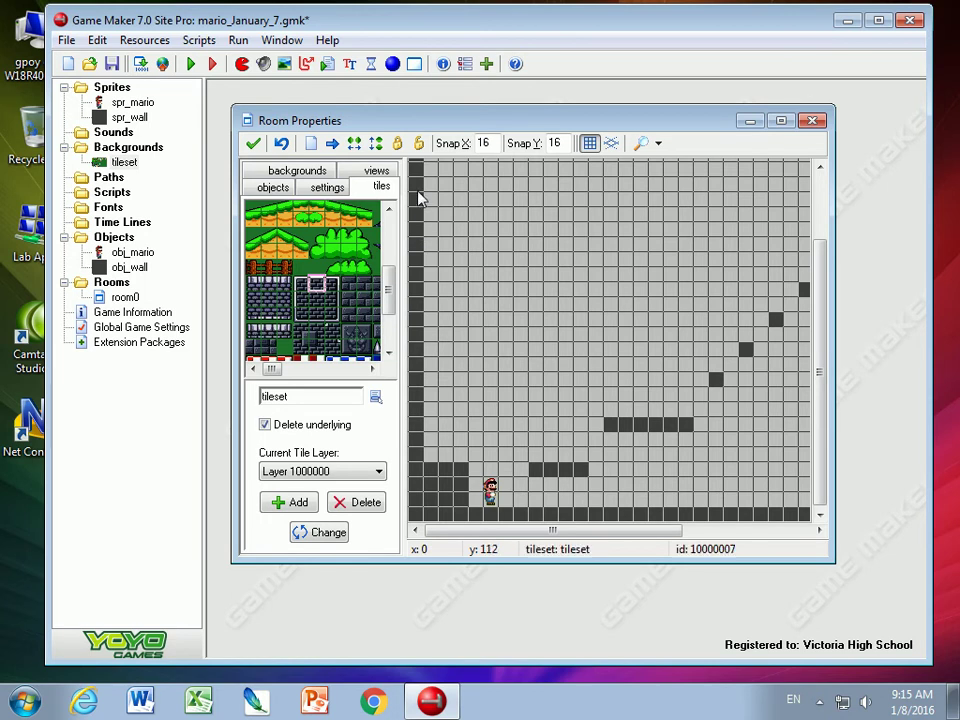
mouse_move(414, 176)
shift+mouse_down()
mouse_move(427, 445)
mouse_move(425, 505)
shift+mouse_up()
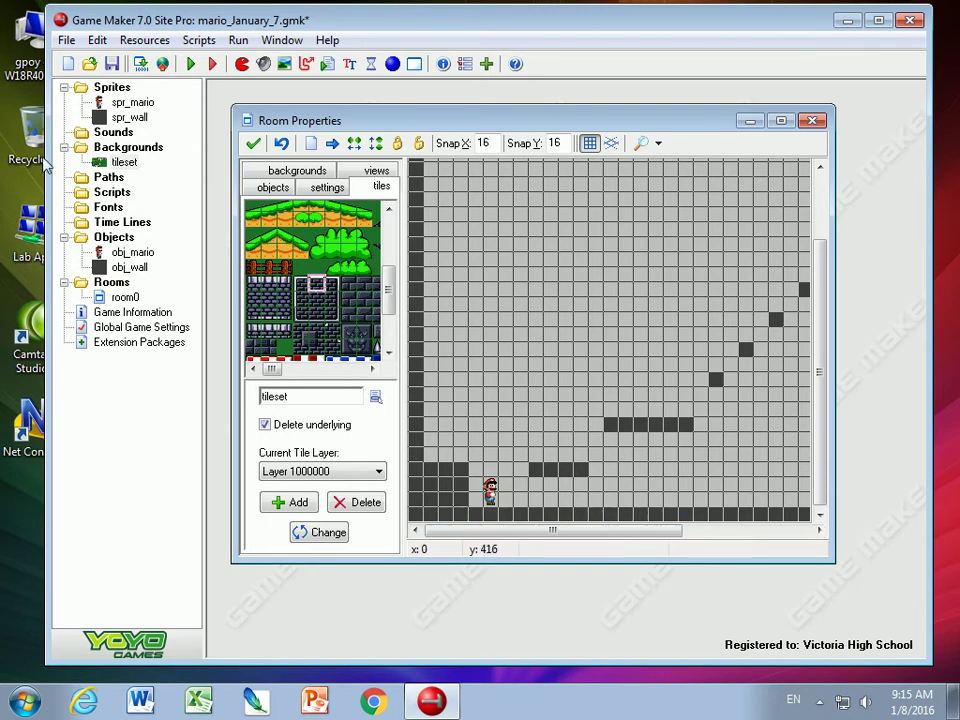
- Set spr_wall to transparent so room0's dark wall blocks disappear
double_click(131, 118)
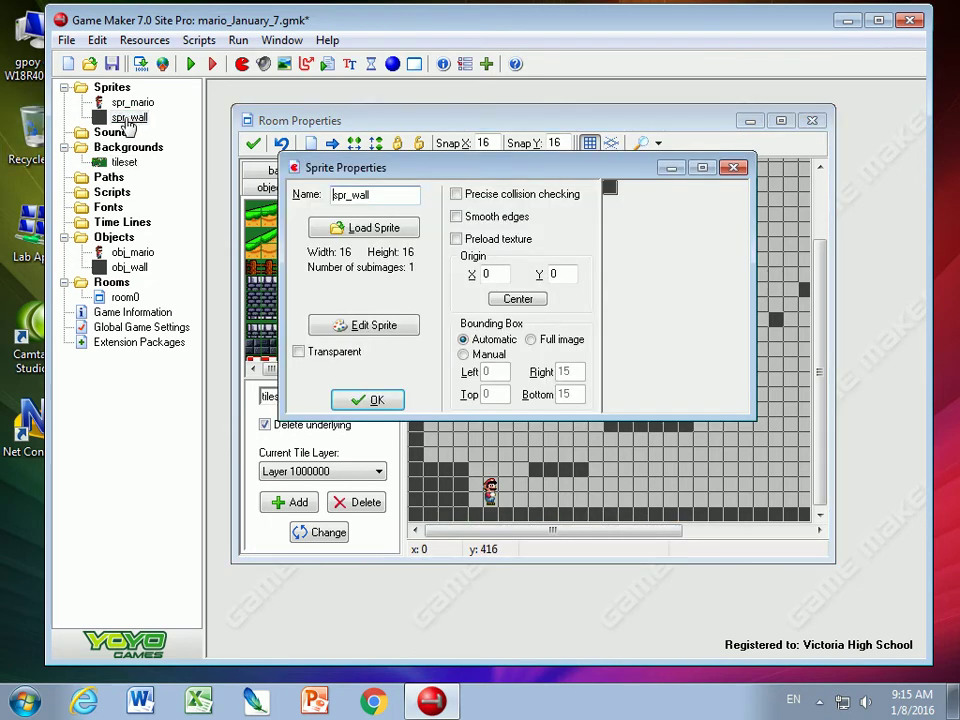
click(300, 353)
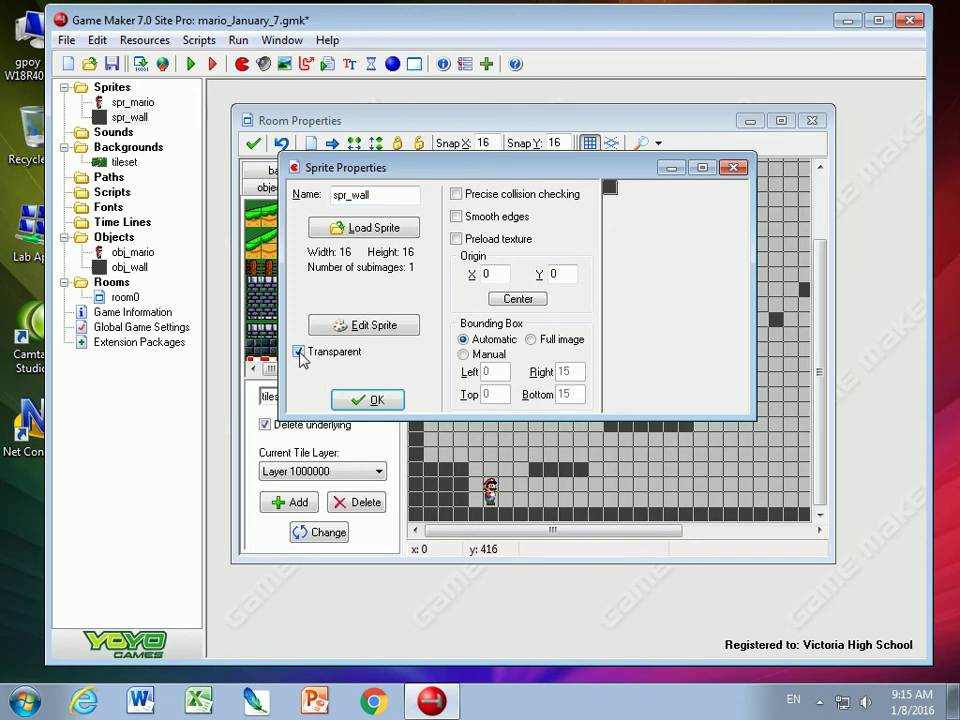
click(369, 399)
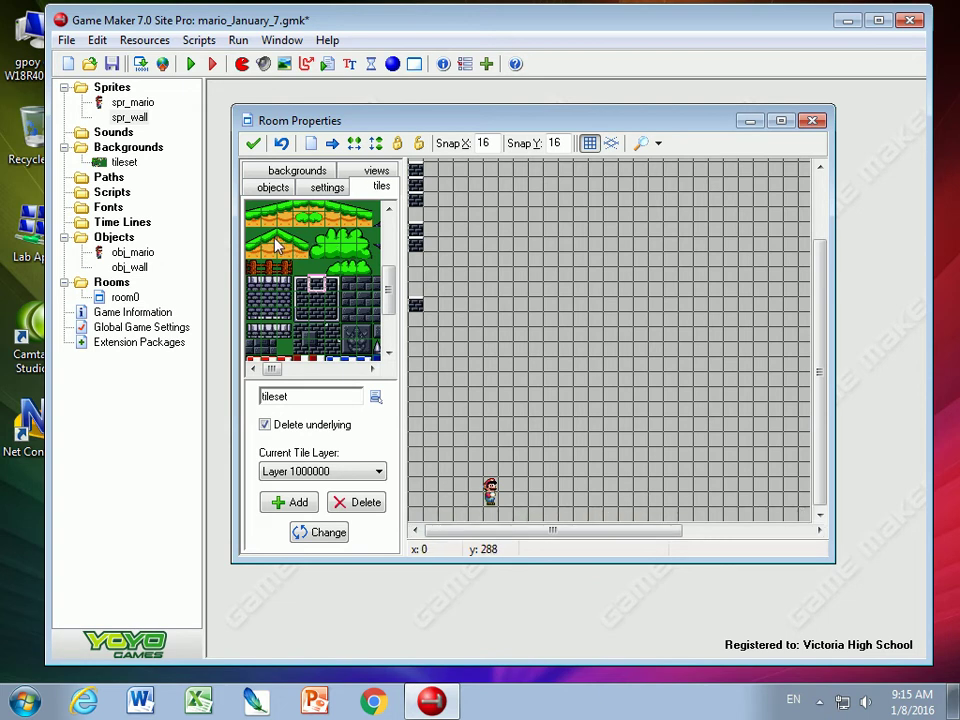
- Paint the green grass ground tile along room0's bottom row, then run the game
drag(389, 298, 389, 326)
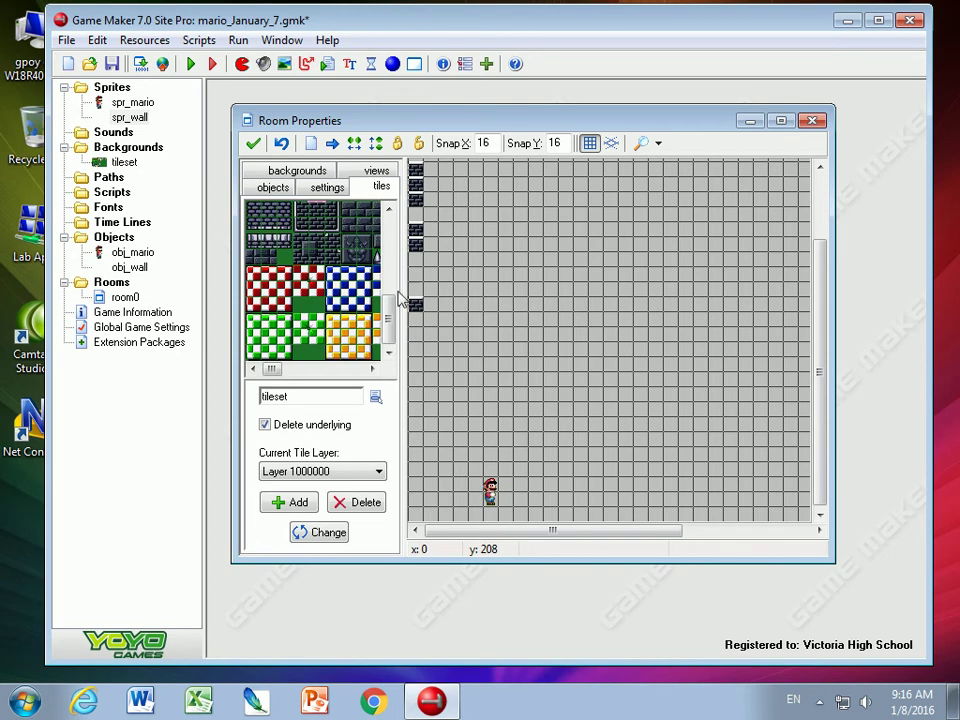
drag(389, 318, 390, 250)
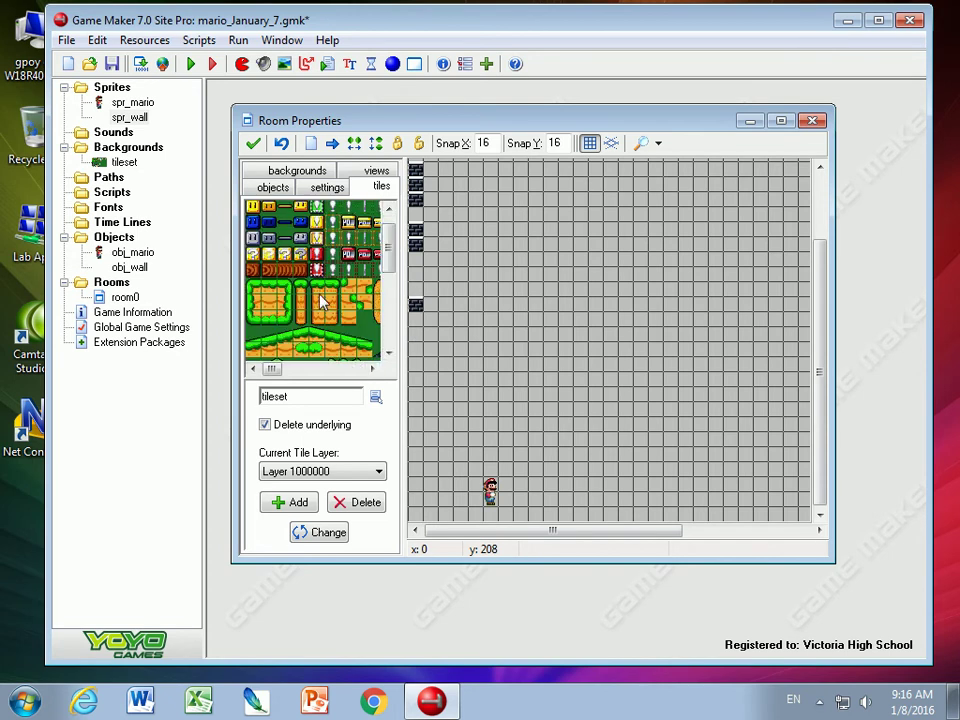
click(269, 290)
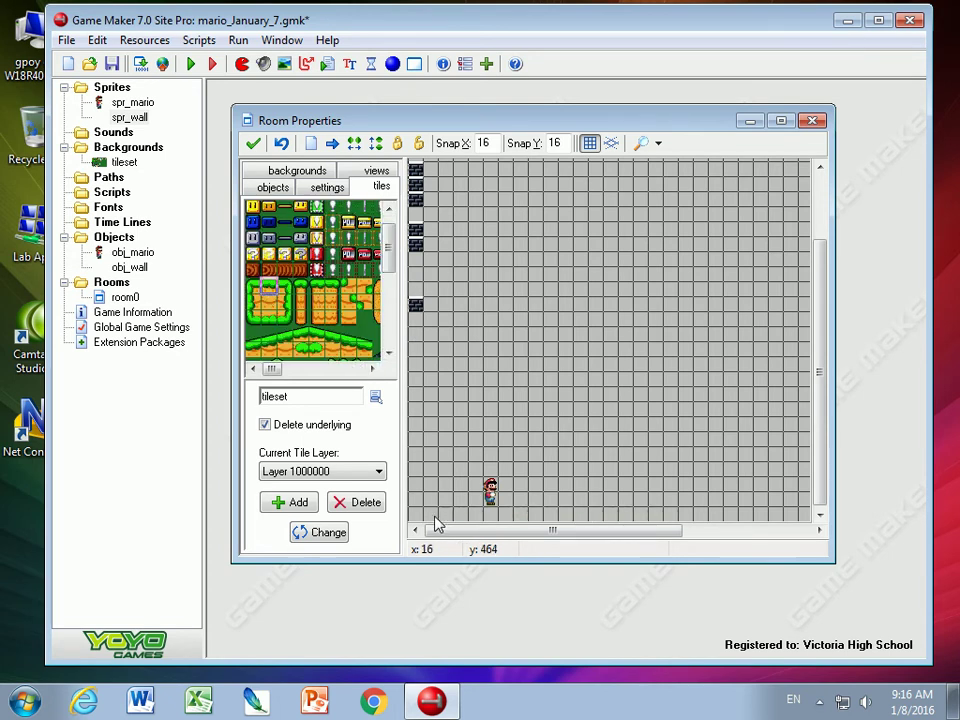
drag(436, 523, 608, 517)
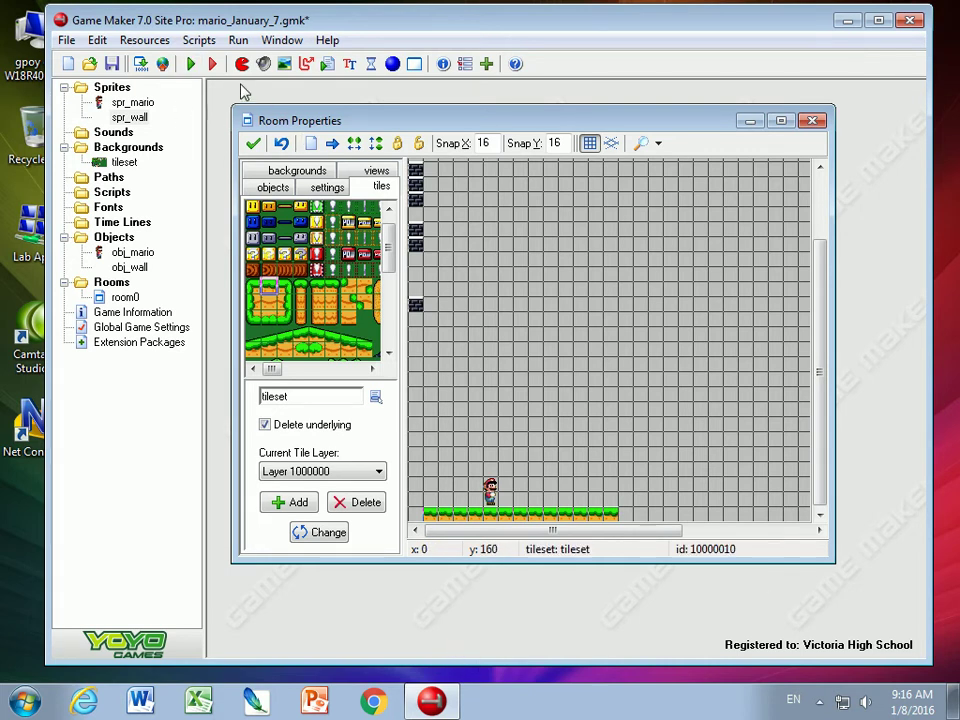
click(191, 64)
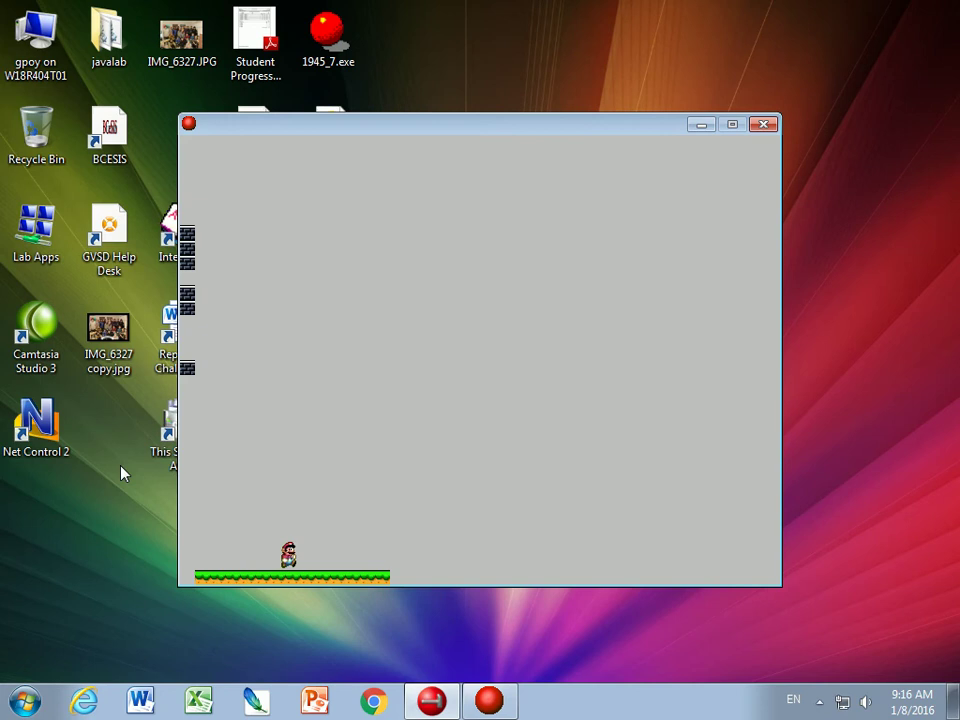
- Jump Mario, walk him right off the grass platform's edge, then back left
key(Left)
key(Up)
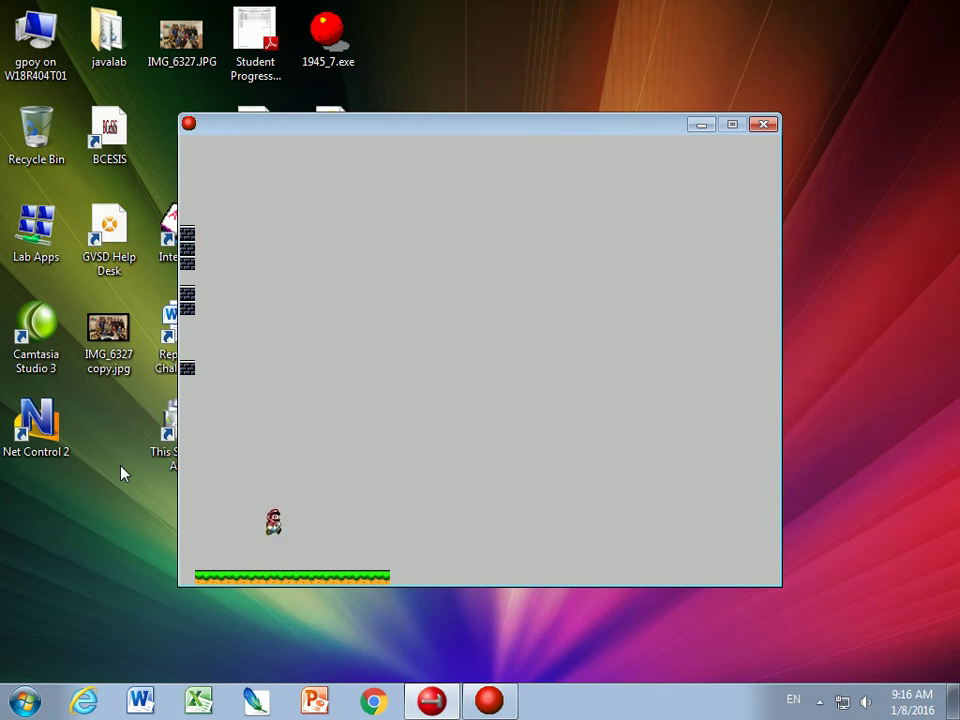
key(Right)
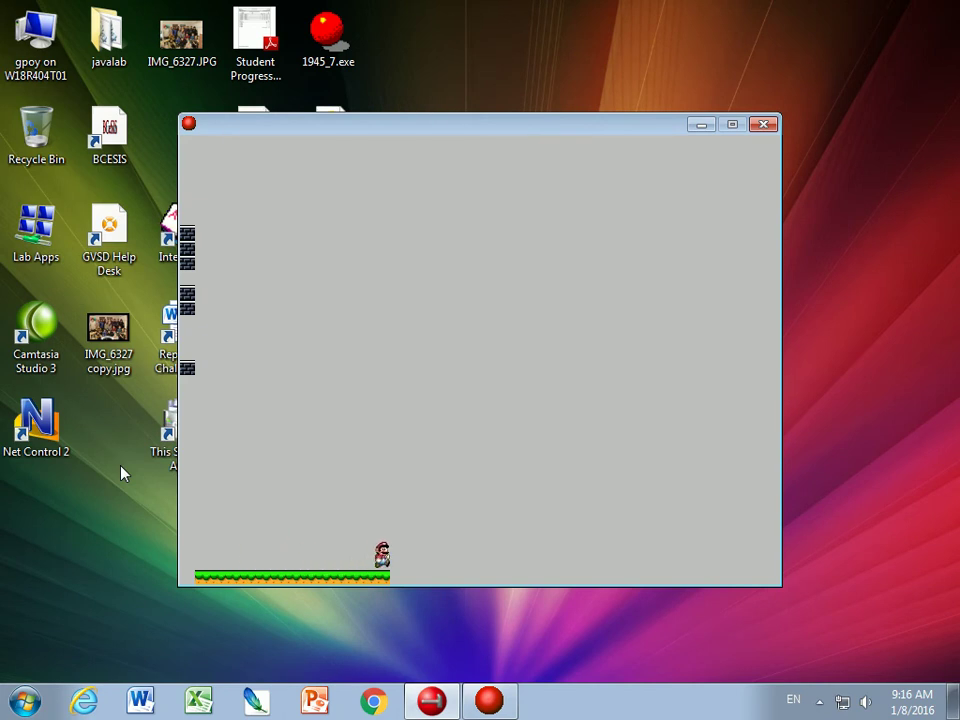
key(Right)
key(Up)
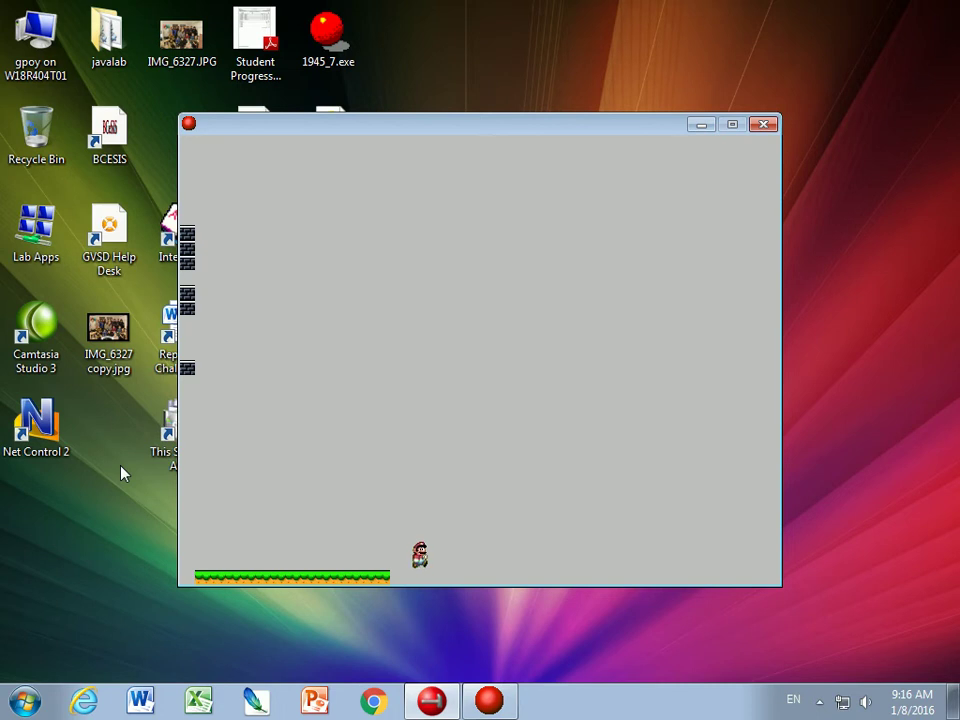
key(Up)
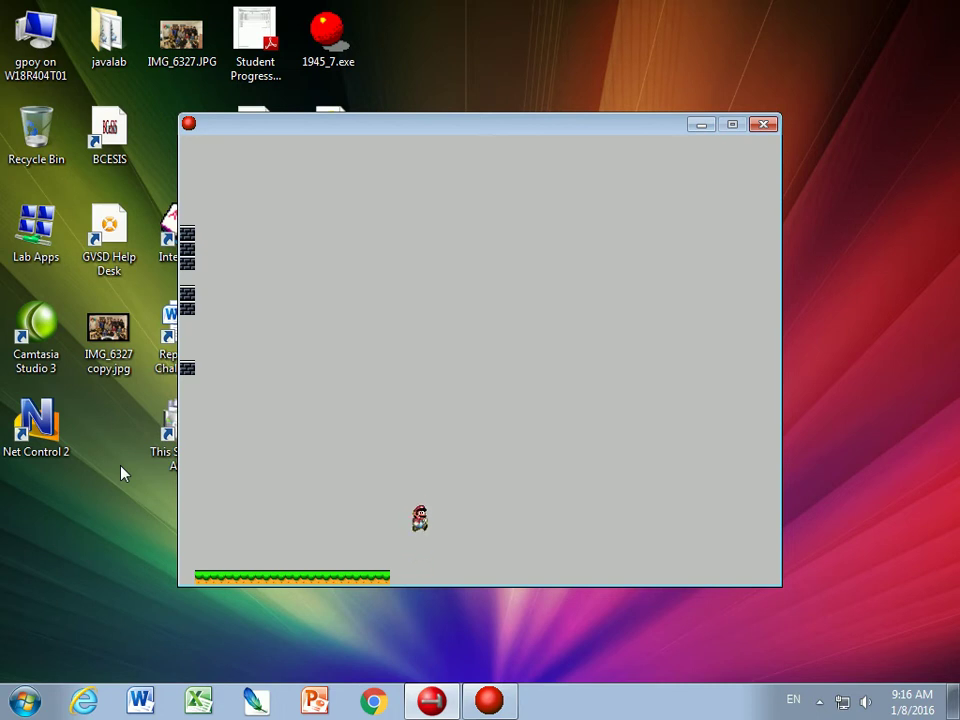
key(Up)
key(Left)
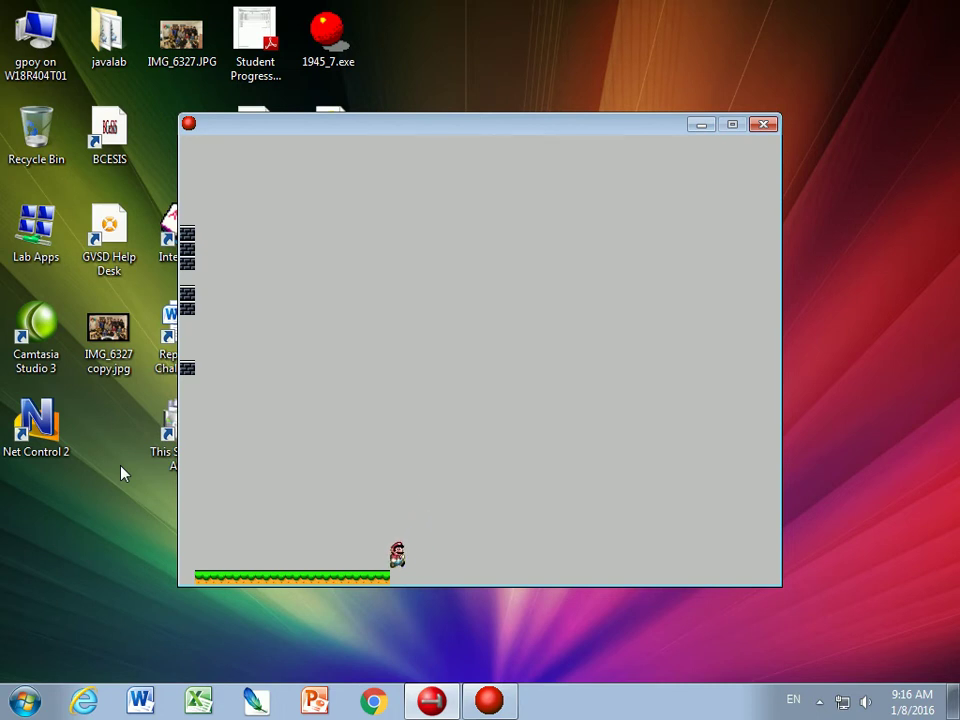
- Walk Mario back and forth, jump at the left wall, then close the game with Esc
key(Right)
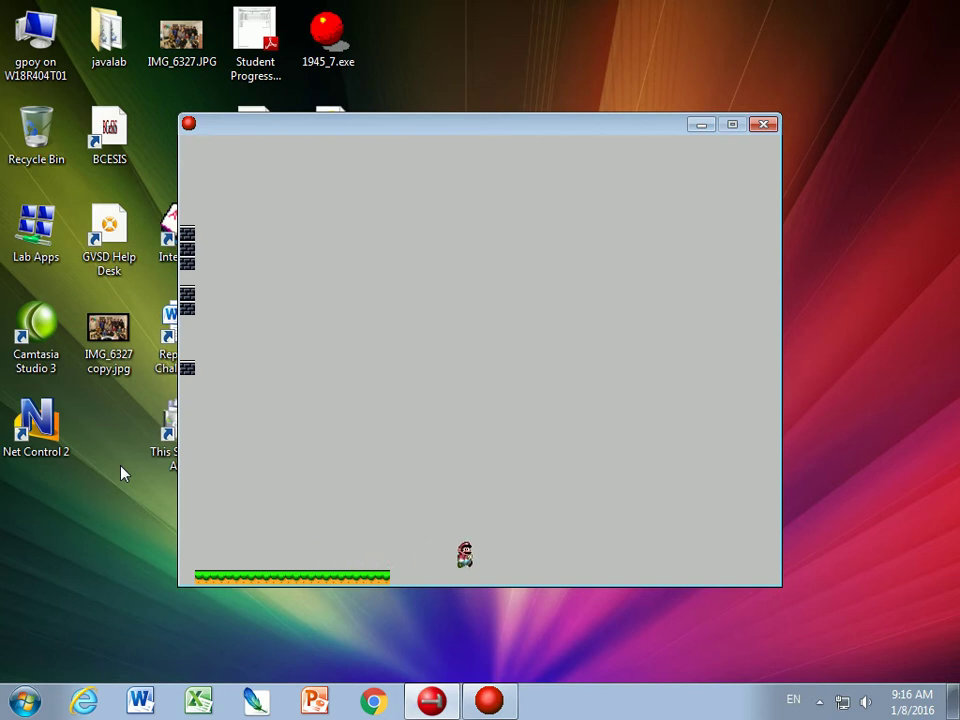
key(Left)
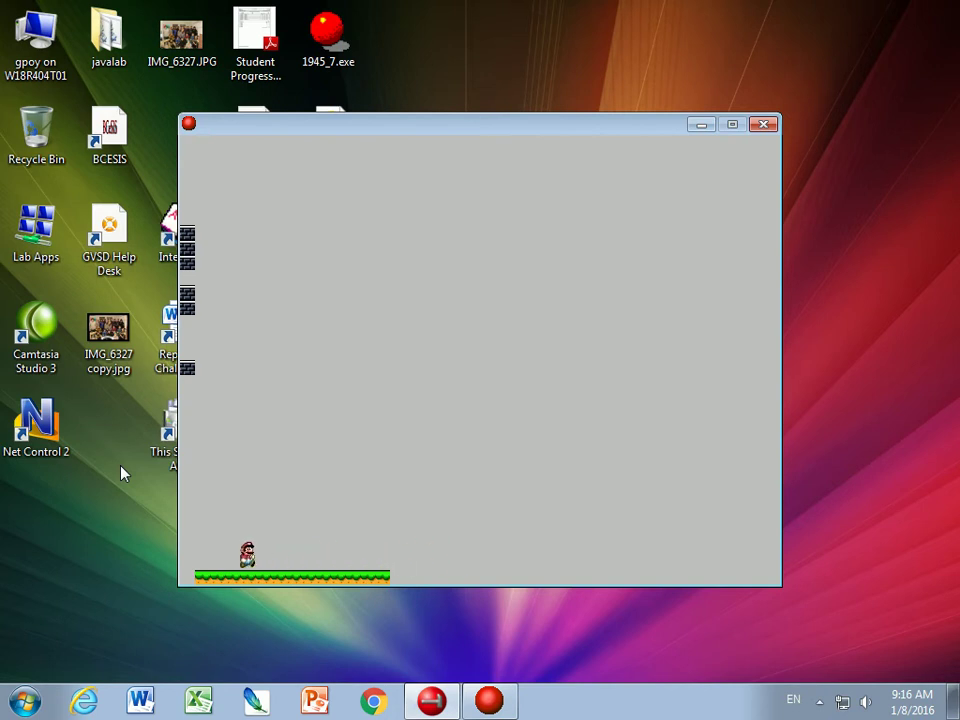
key(Up)
key(Left)
key(Up)
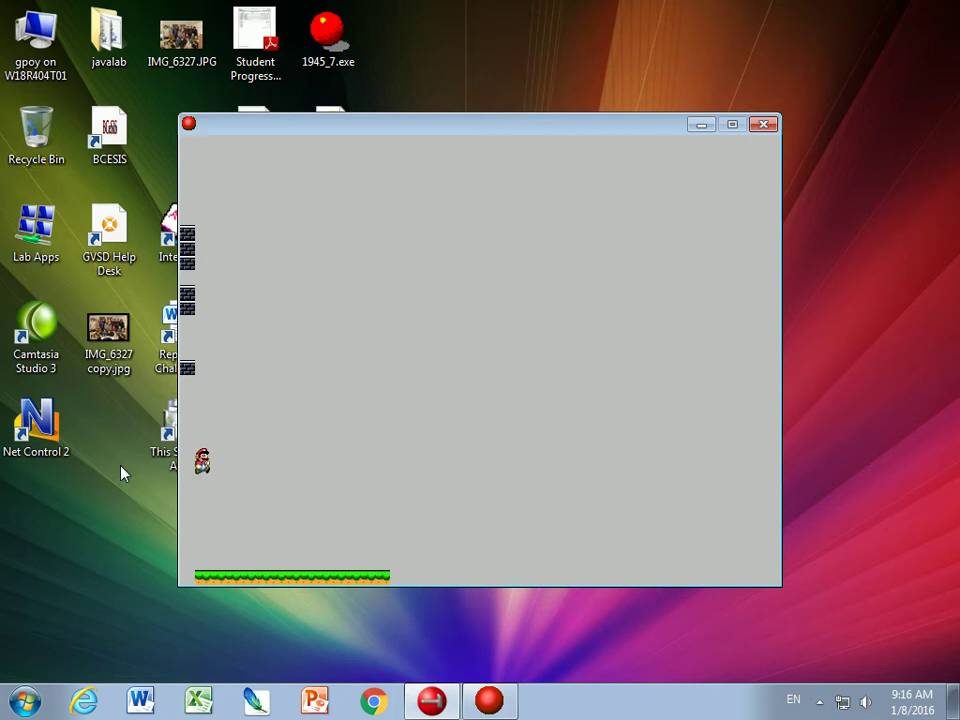
key(Up)
key(Right)
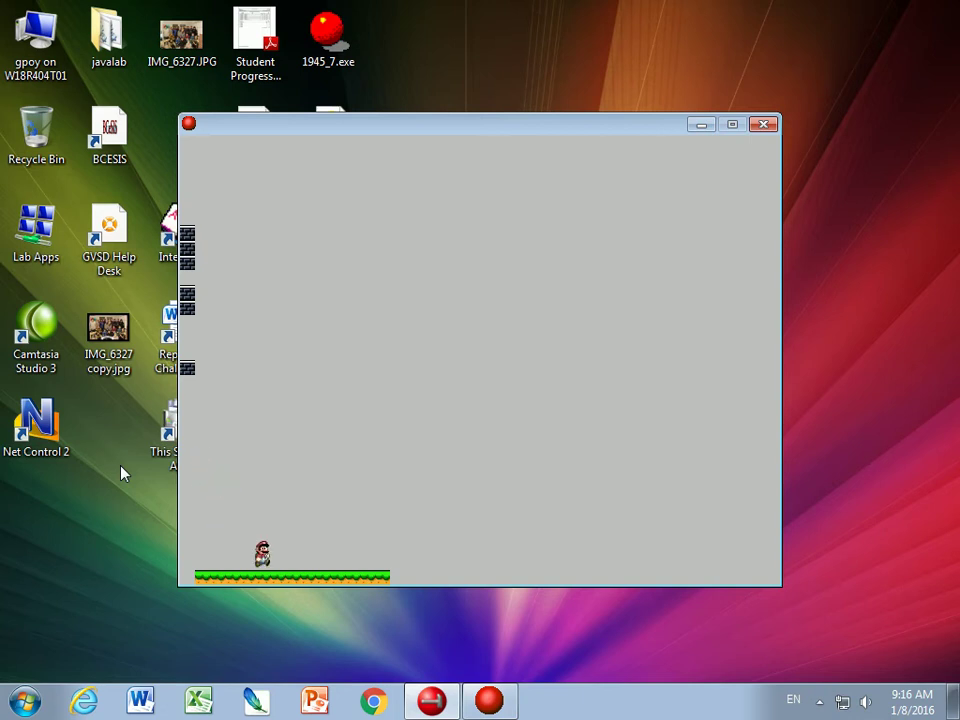
key(Escape)
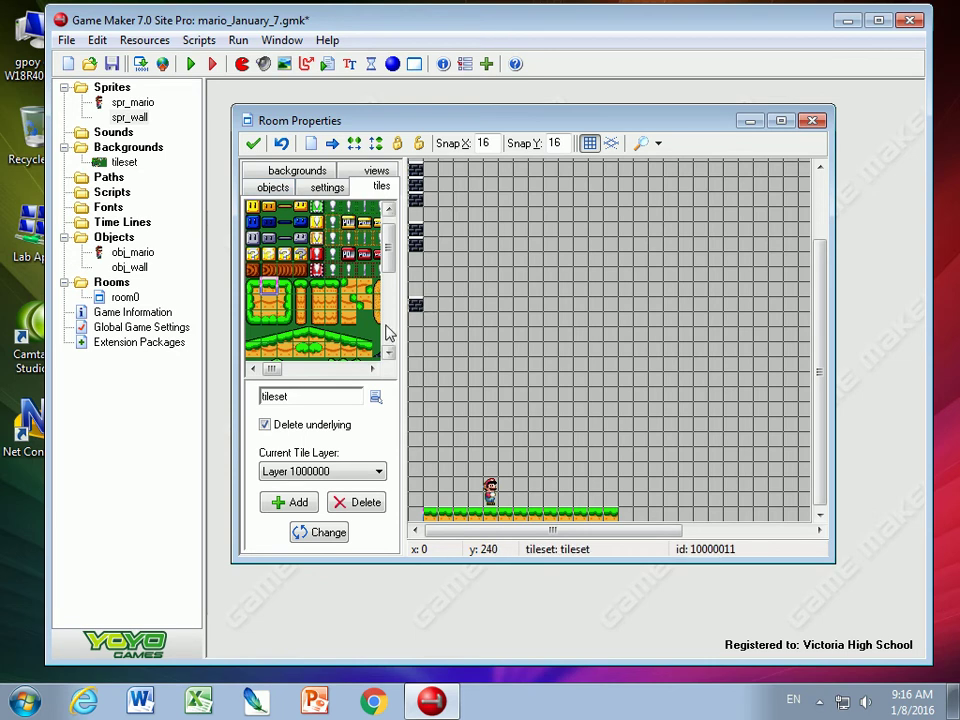
- Place three grey brick tiles beside Mario on the grass and run the game
drag(389, 253, 292, 347)
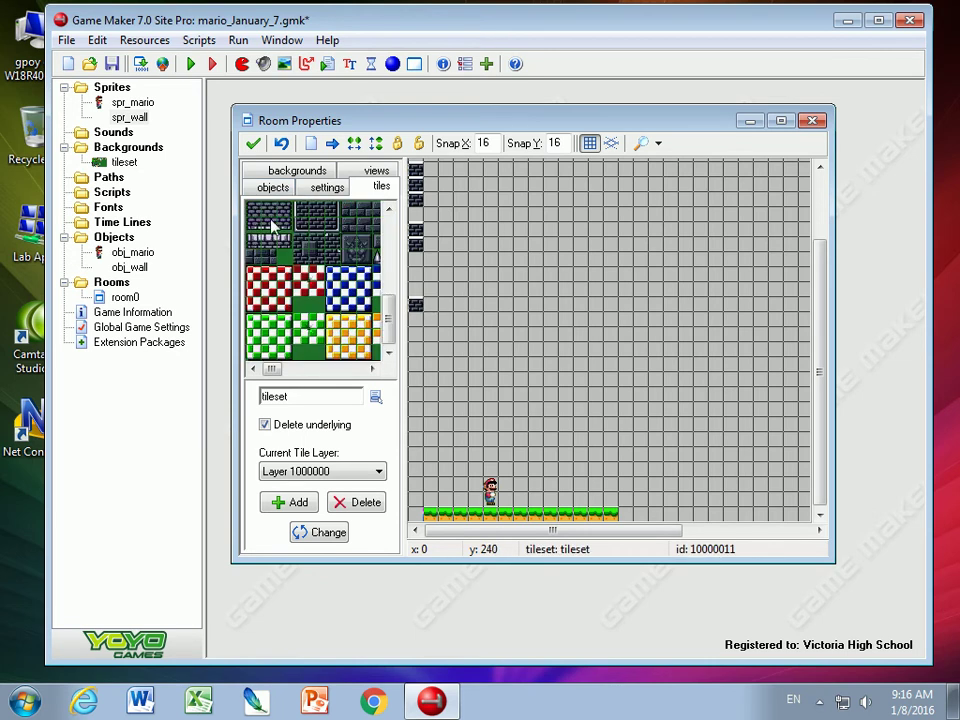
click(273, 226)
click(516, 497)
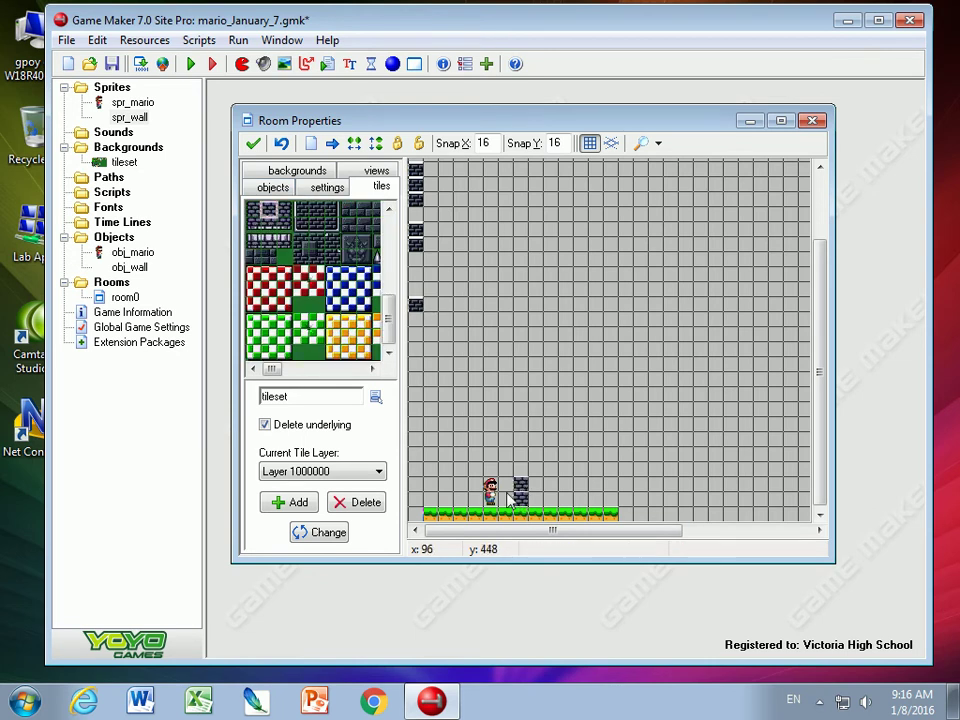
click(506, 492)
click(538, 492)
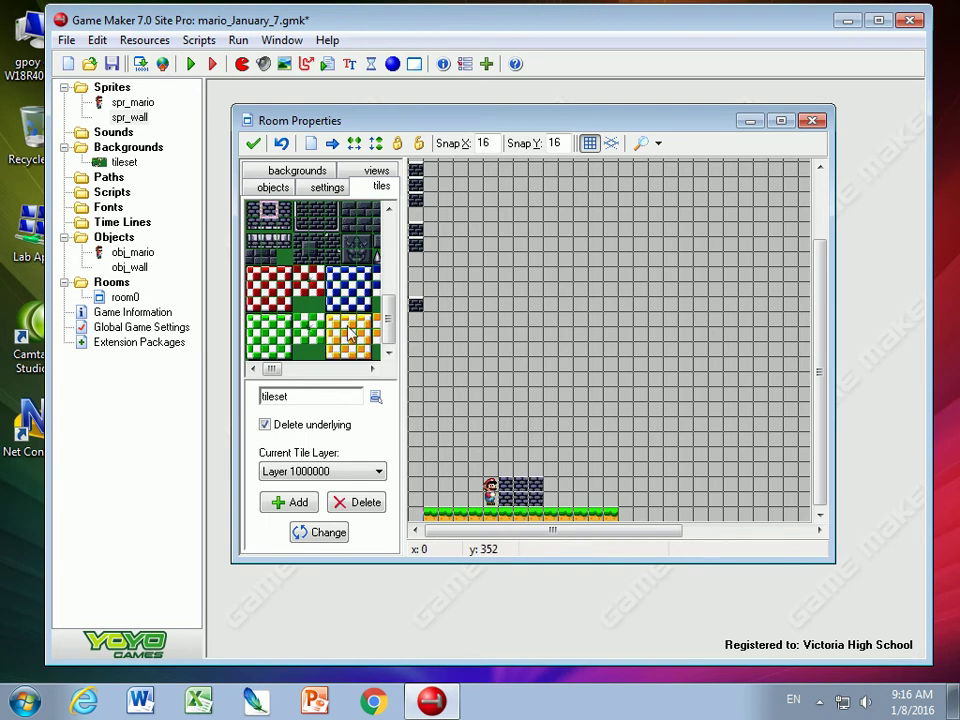
click(190, 63)
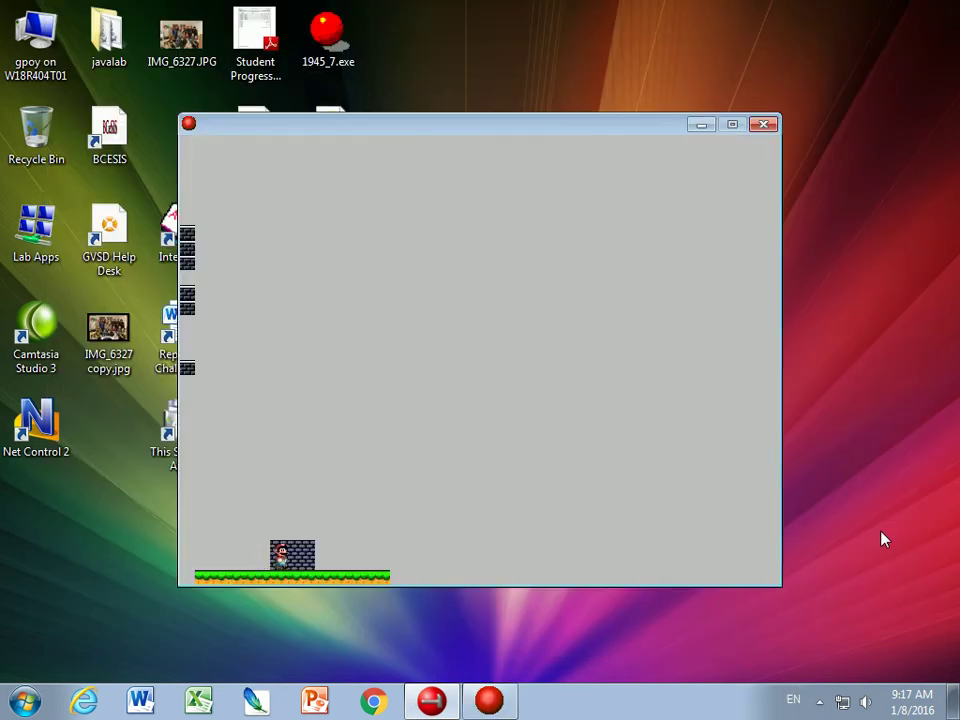
- Walk Mario across the brick block and jump onto it, then close the game with Esc
key(Right)
key(Left)
key(Right)
key(Right)
key(Left)
key(Right)
key(Left)
key(Up)
key(Up)
key(Escape)
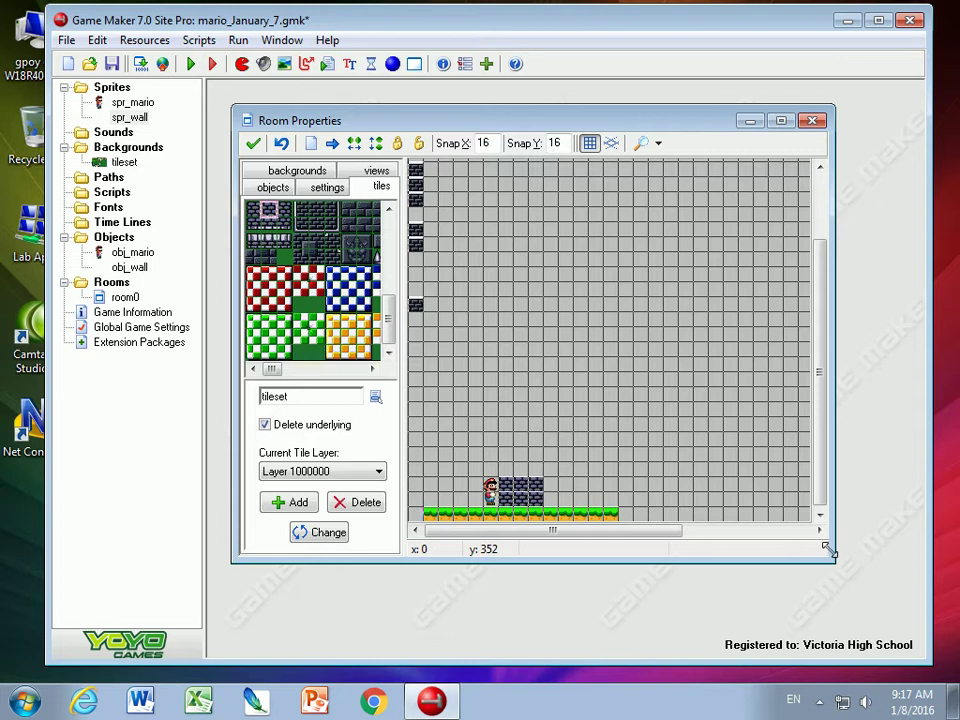
- Erase the three grey brick tiles beside Mario
right_click(536, 493)
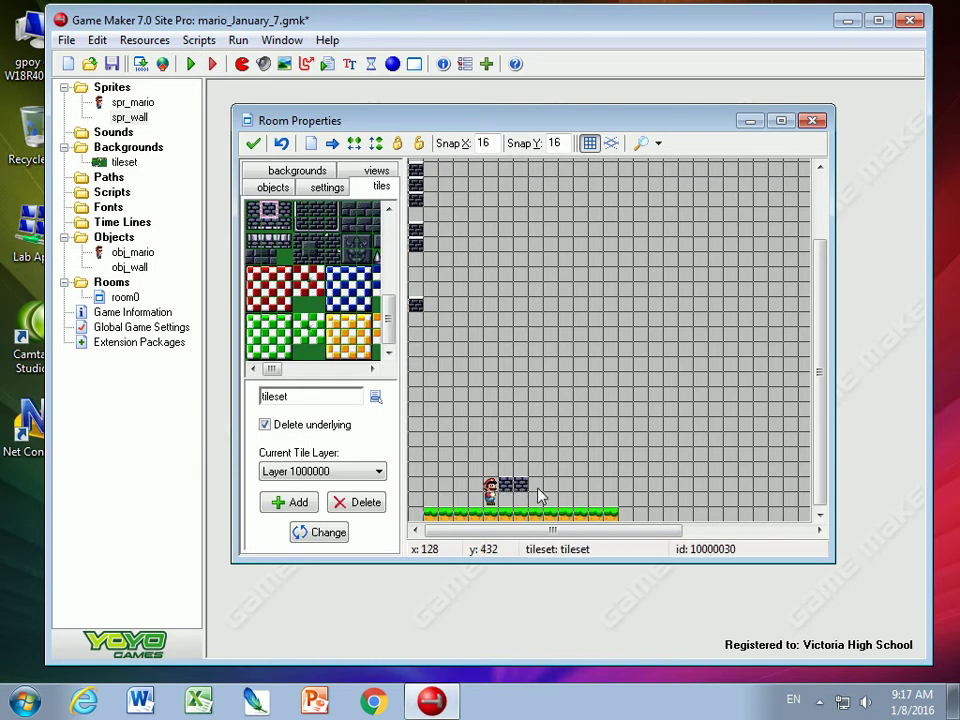
right_click(521, 491)
right_click(509, 489)
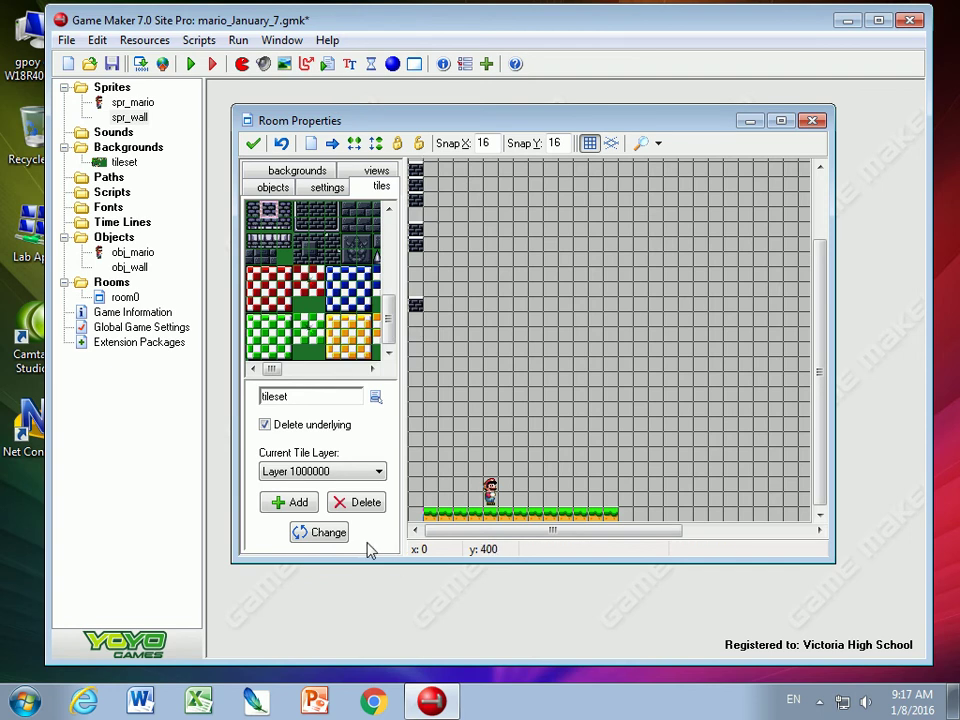
- Open spr_wall's image 0 in the sprite editor, zoomed in twice
double_click(129, 117)
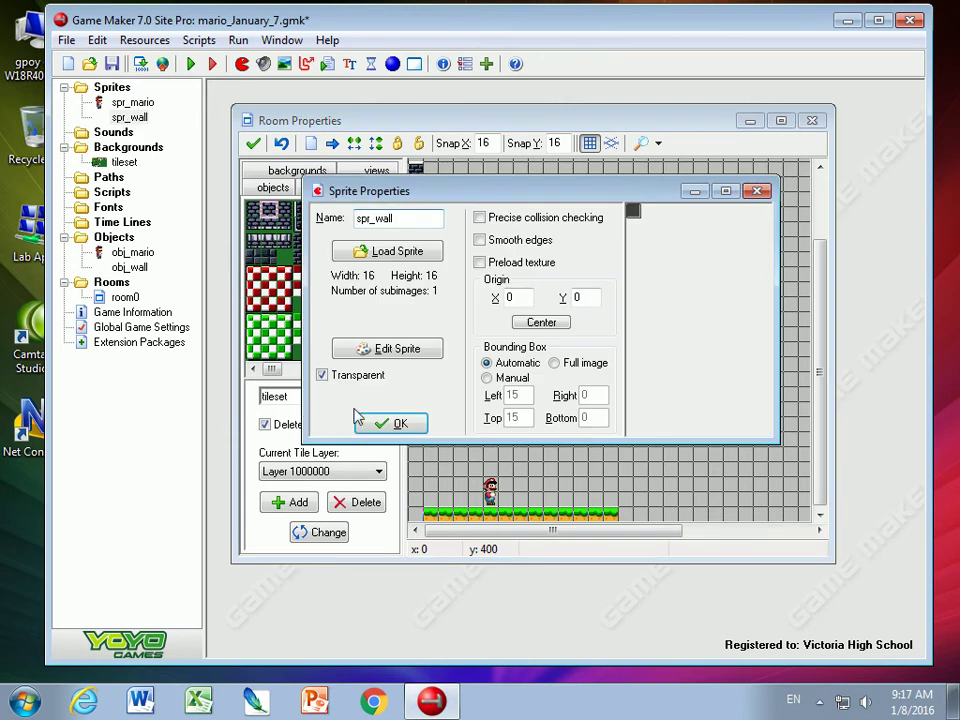
click(380, 349)
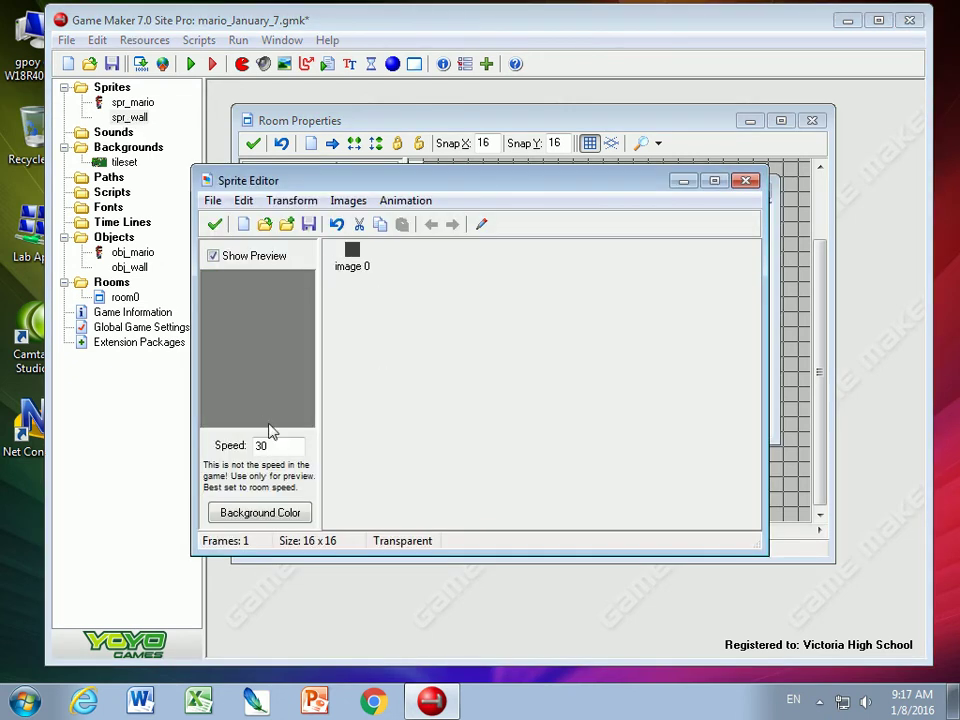
double_click(355, 275)
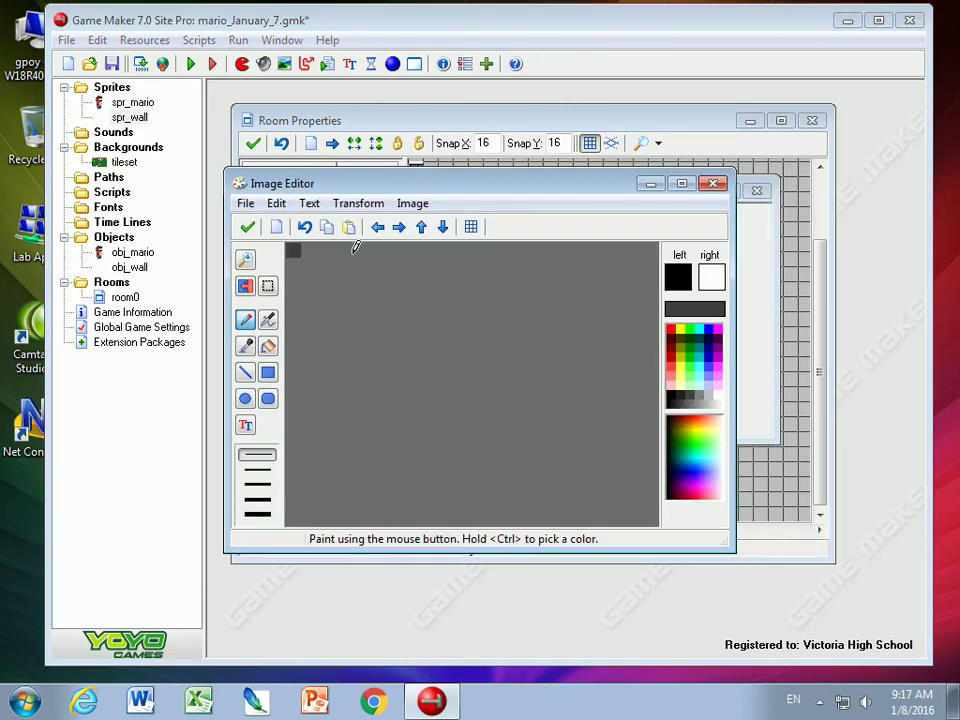
click(246, 259)
click(246, 259)
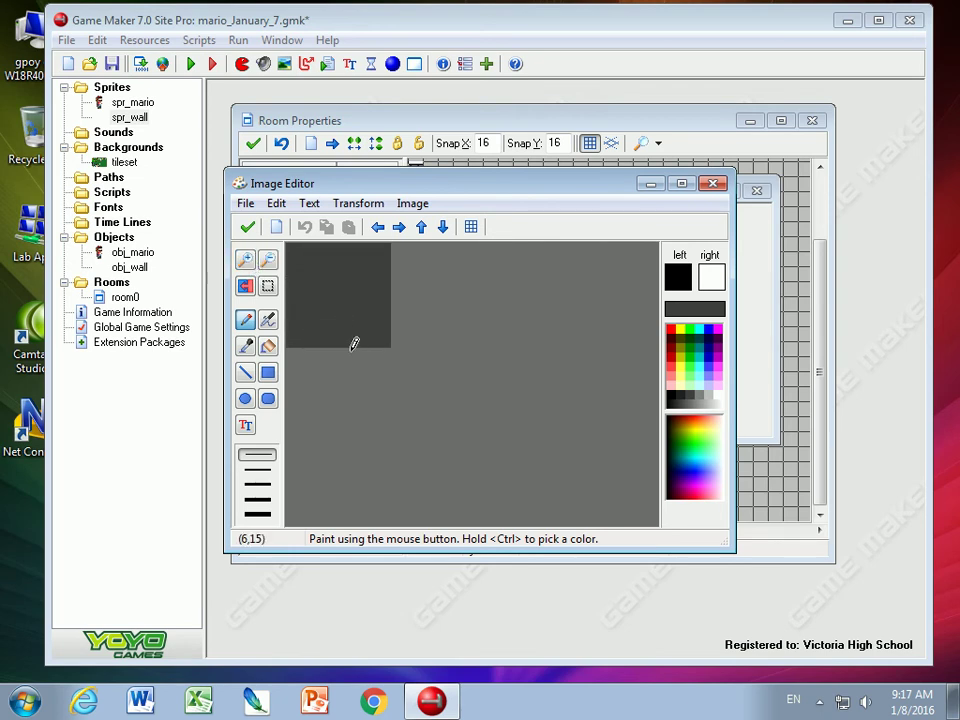
- Draw a red edge line and a red diagonal on the sprite, then confirm all dialogs
click(245, 372)
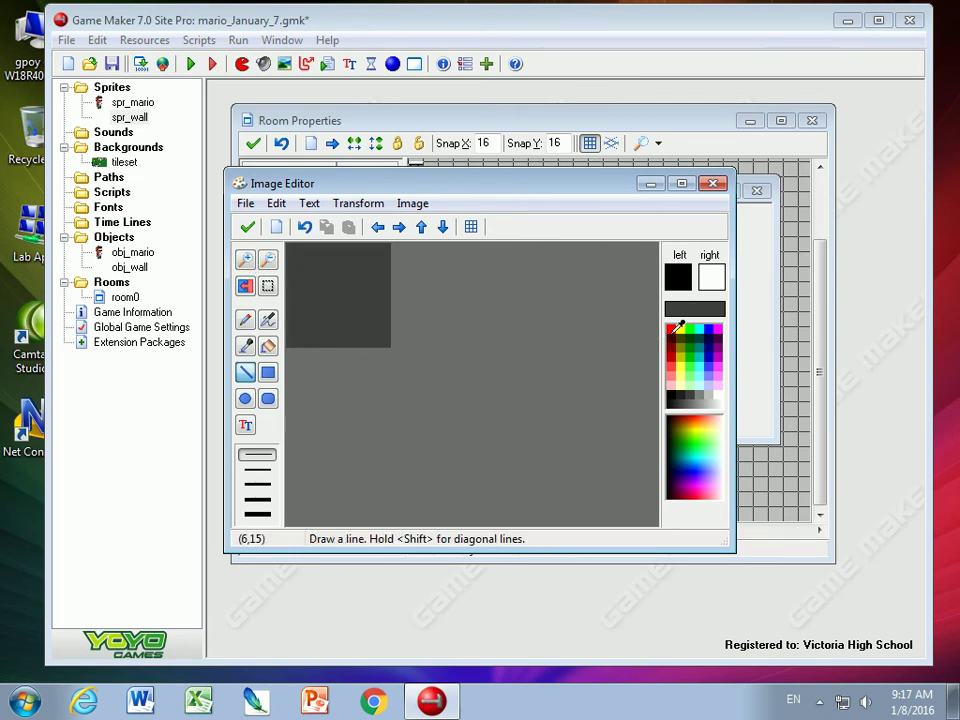
click(679, 325)
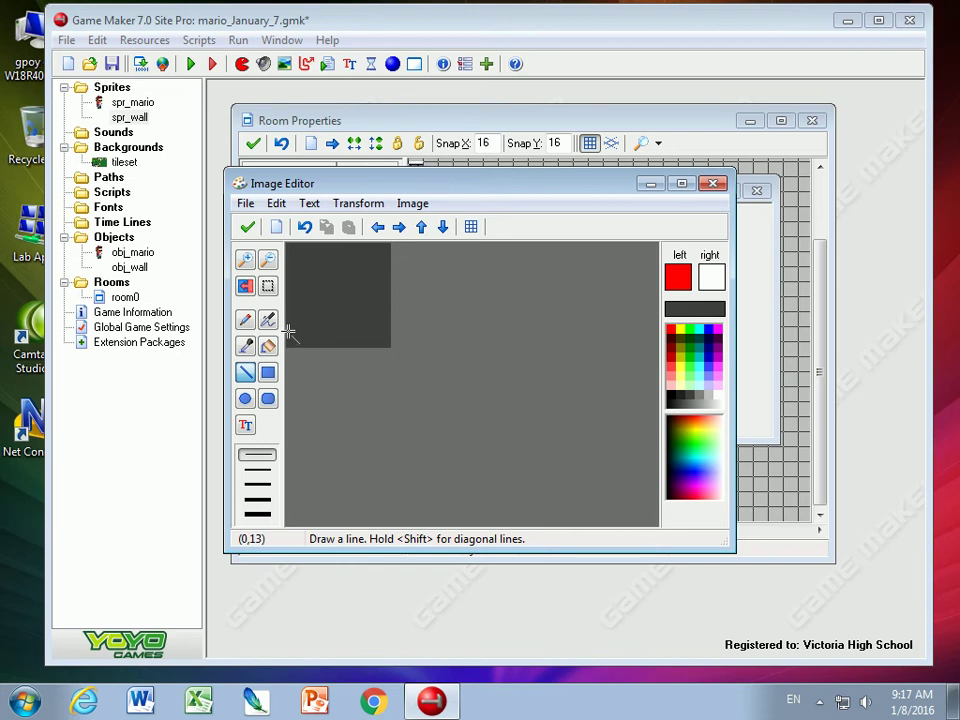
mouse_move(289, 332)
mouse_down()
mouse_move(289, 277)
mouse_move(328, 247)
mouse_move(388, 248)
mouse_move(388, 272)
mouse_move(389, 245)
mouse_move(392, 343)
mouse_move(298, 345)
mouse_up()
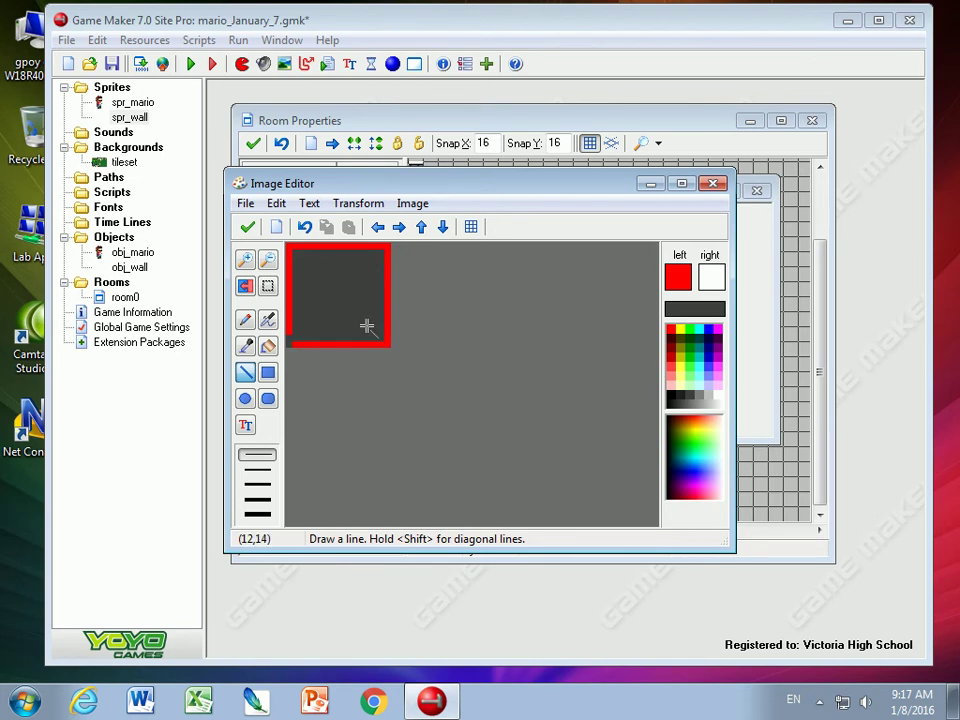
drag(293, 253, 386, 343)
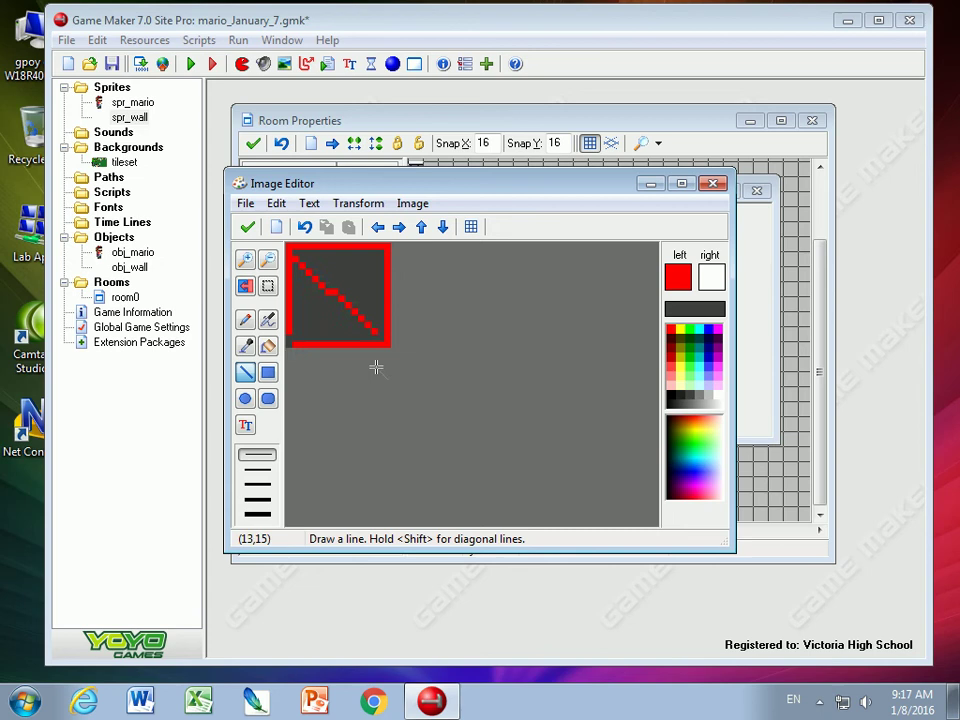
click(247, 227)
click(214, 225)
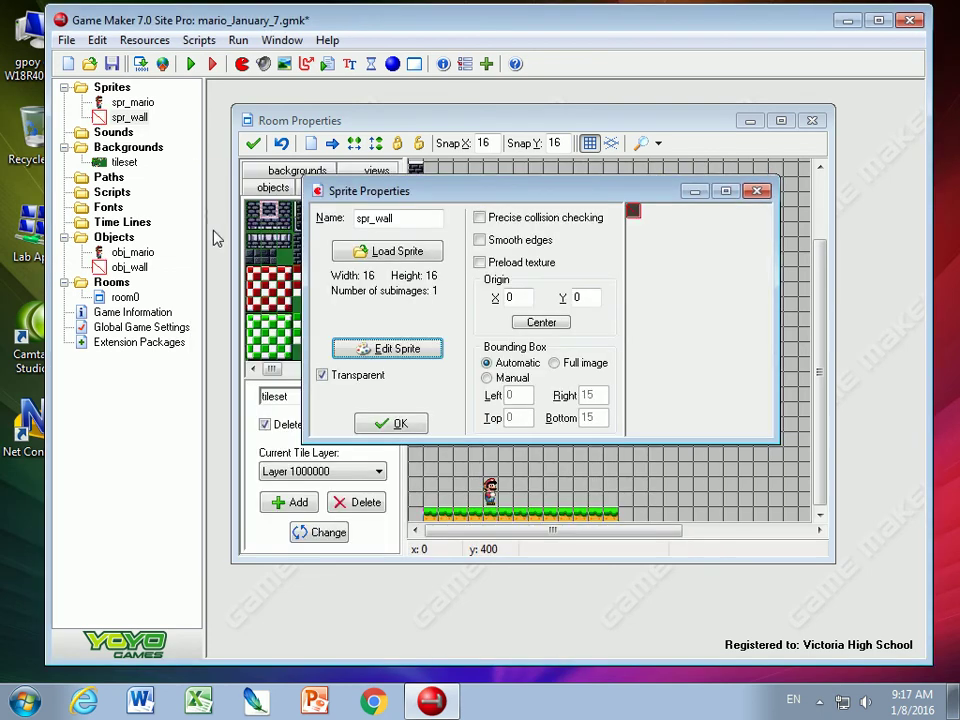
click(385, 424)
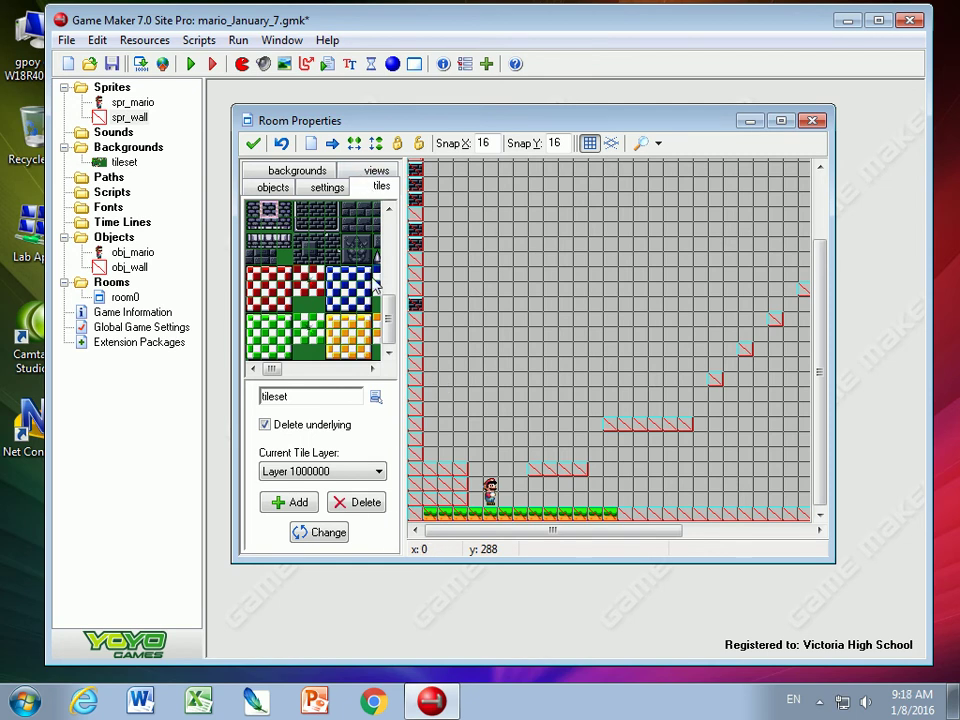
- Brick the low floating platform, the upper platform row and each stair step
scroll(392, 313, up, 1)
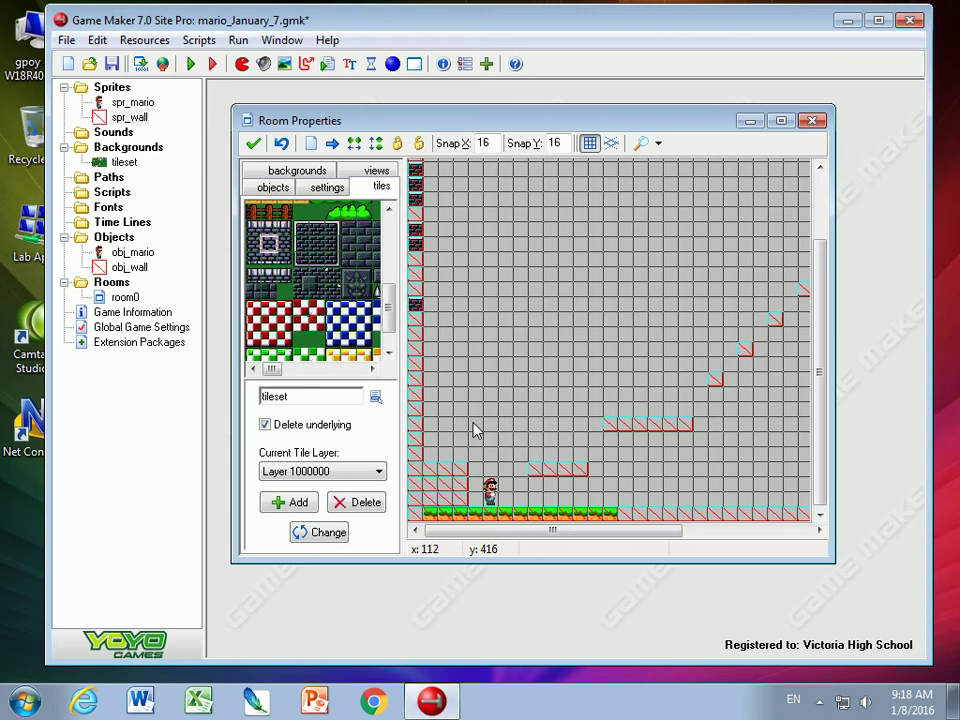
click(363, 237)
shift+drag(540, 476, 560, 477)
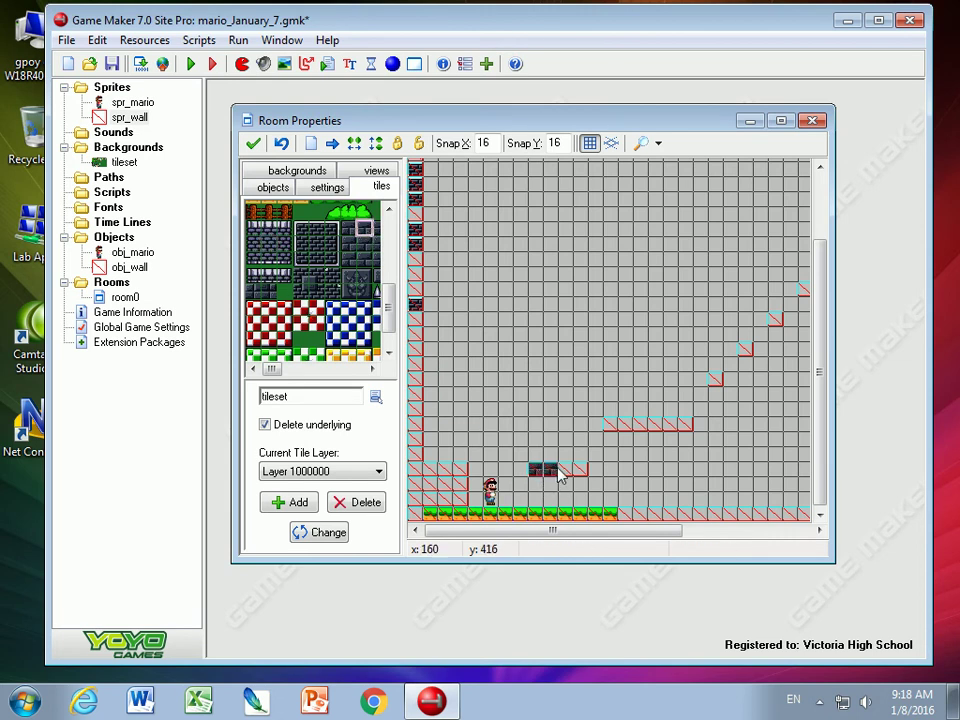
click(585, 474)
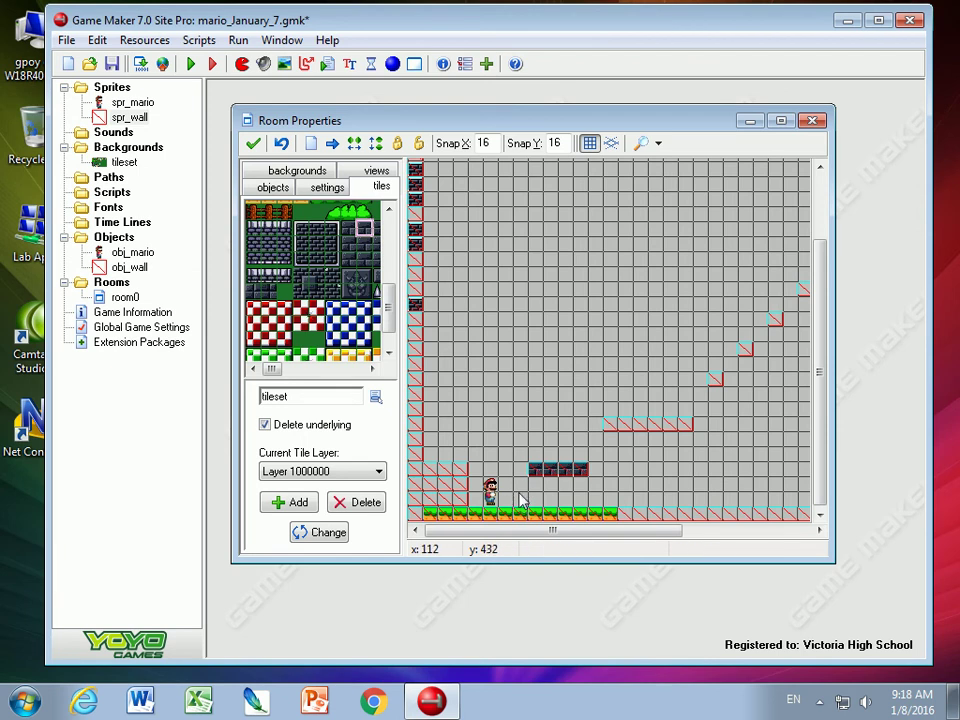
shift+drag(609, 433, 677, 429)
click(715, 380)
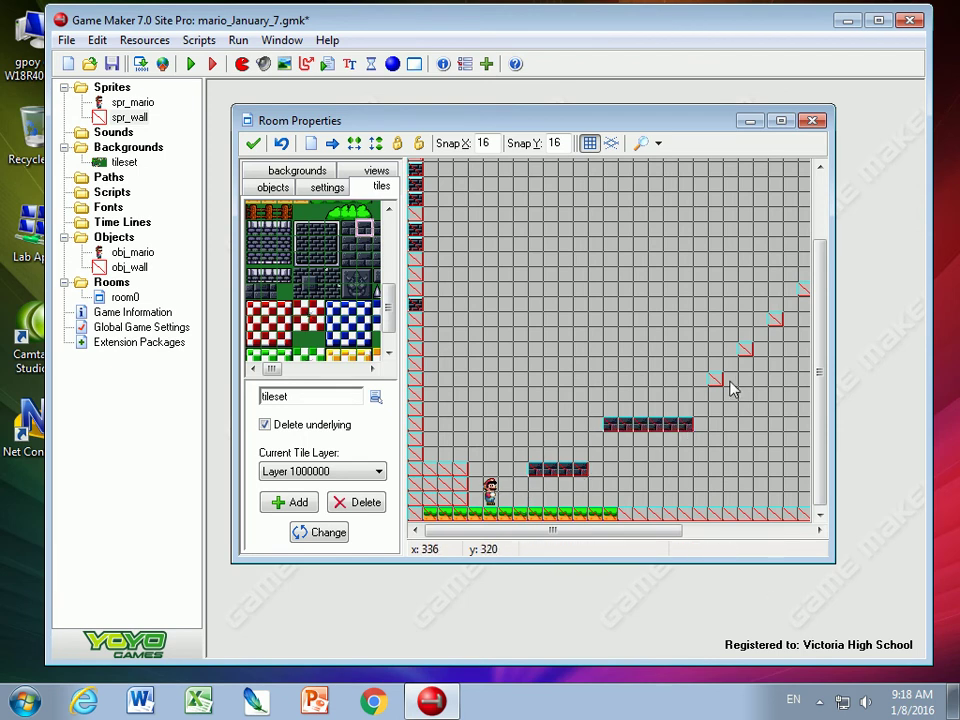
click(747, 351)
click(790, 317)
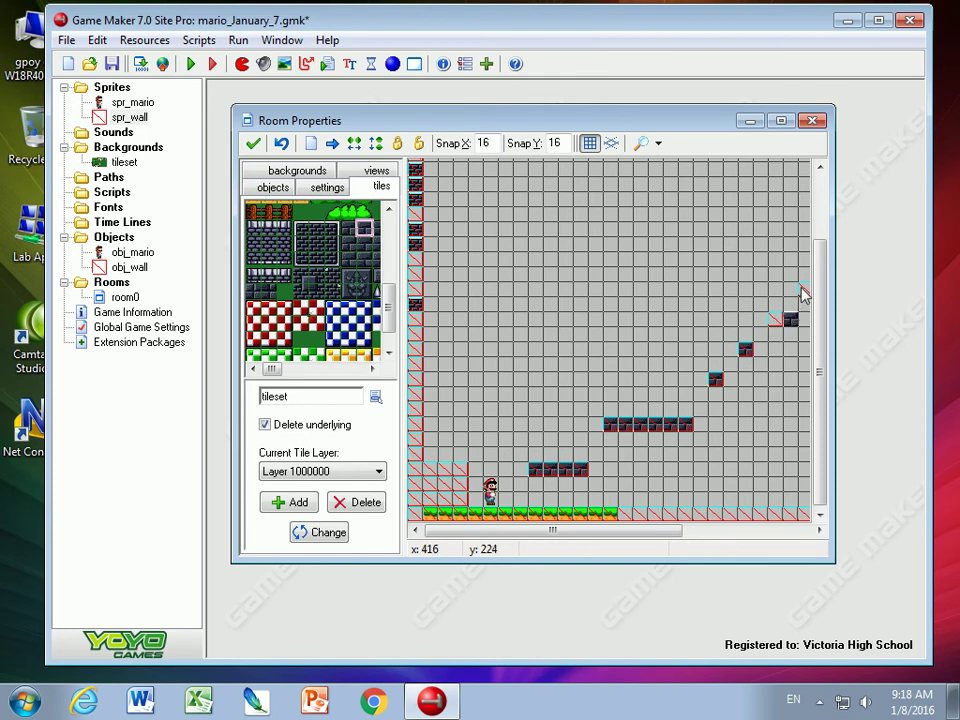
right_click(790, 322)
click(778, 324)
click(806, 294)
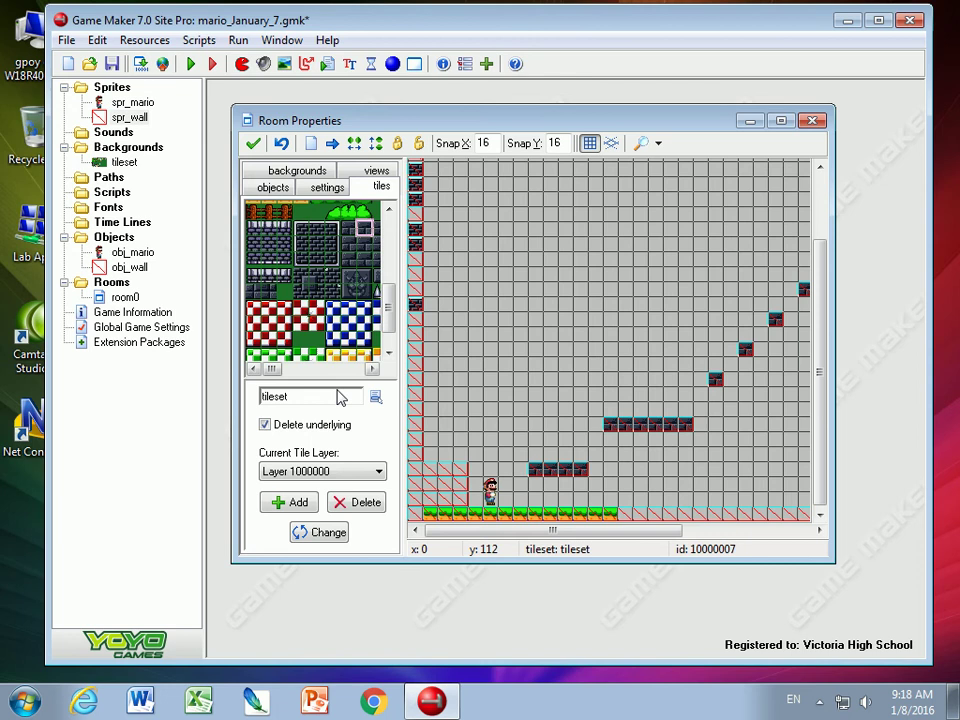
- Paint green tiles down the left wall column and fill the bottom-left corner with orange dirt
drag(387, 308, 388, 245)
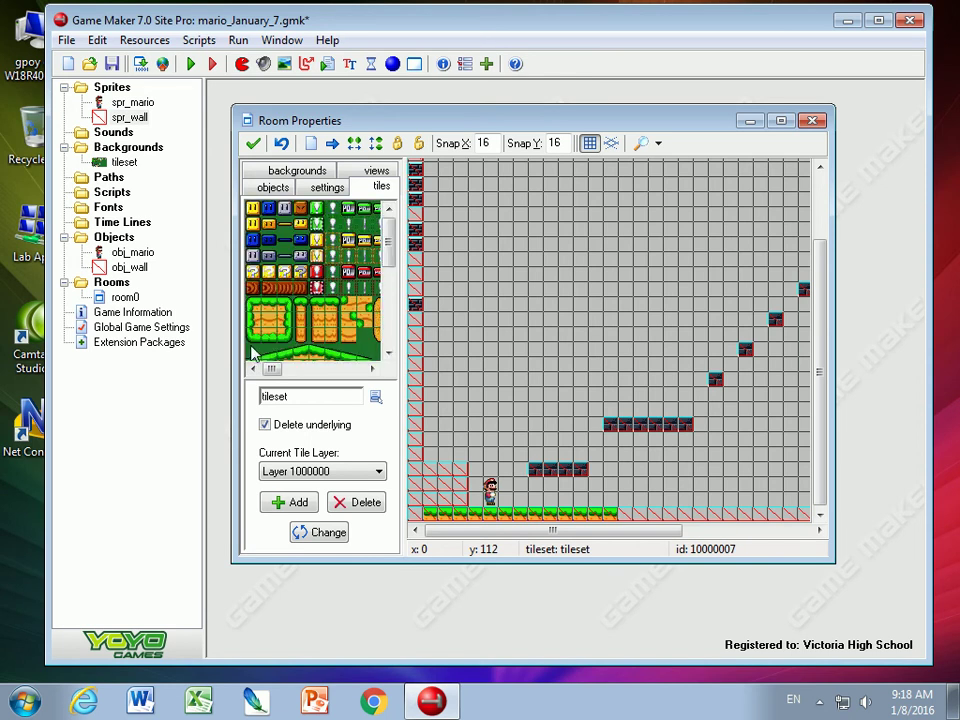
click(285, 320)
click(415, 168)
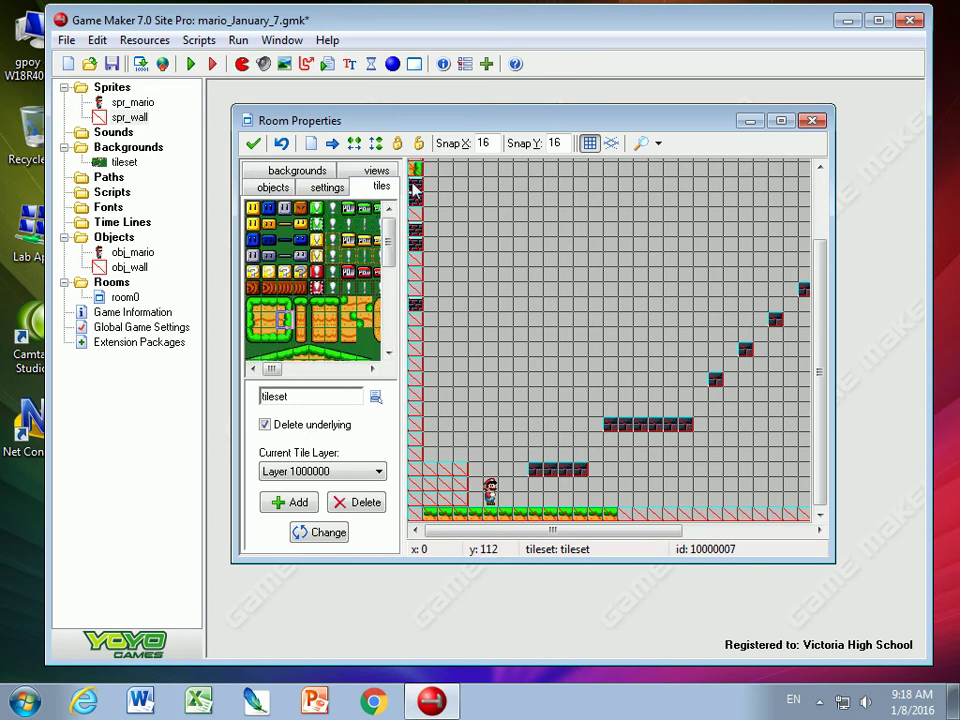
click(415, 183)
click(415, 198)
click(414, 213)
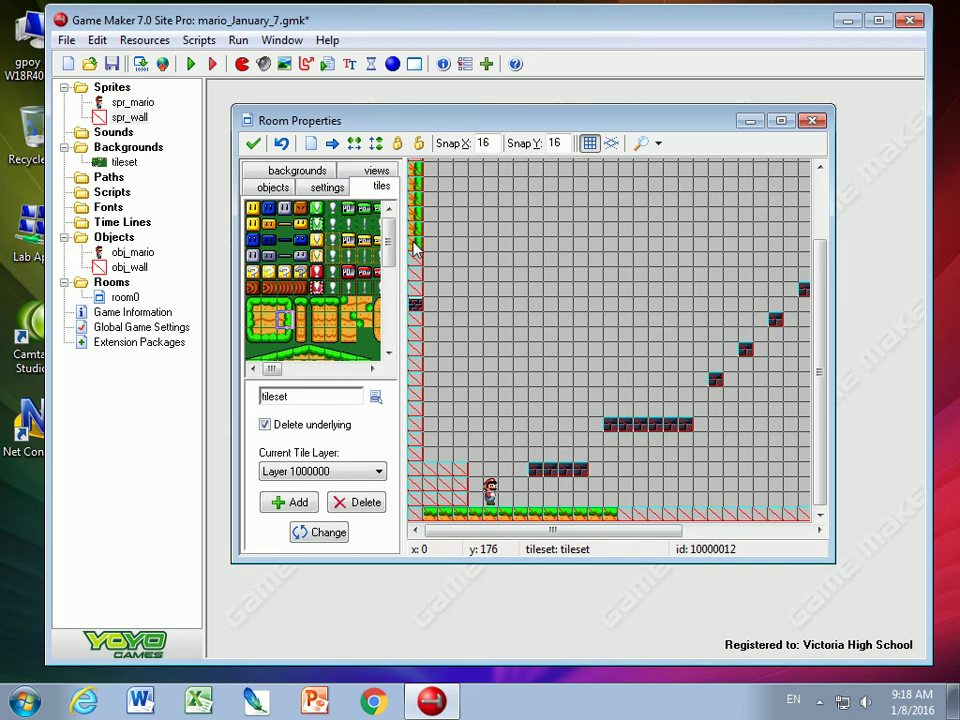
shift+drag(415, 258, 416, 428)
shift+drag(462, 487, 461, 500)
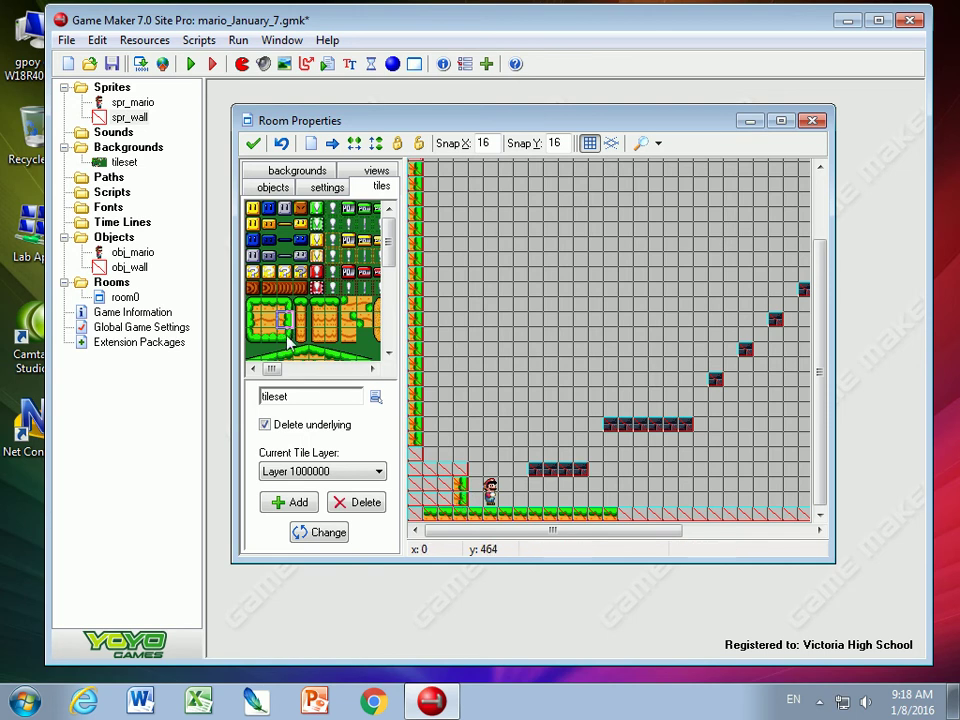
click(416, 487)
mouse_move(425, 493)
shift+mouse_down()
mouse_move(440, 505)
mouse_move(412, 517)
mouse_move(442, 517)
shift+mouse_up()
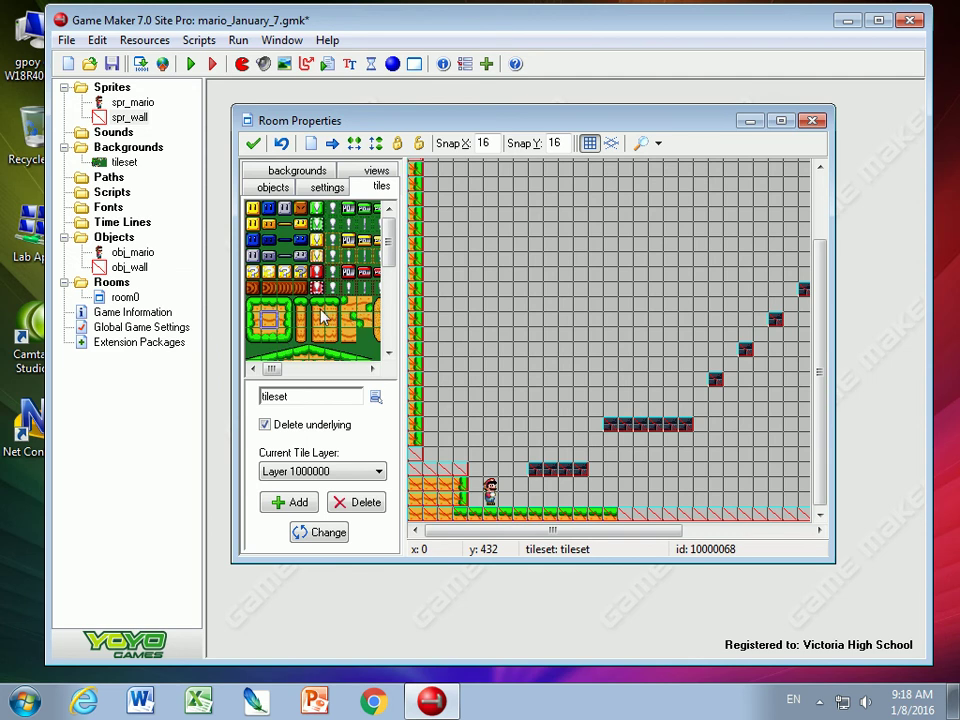
- Try several ground tiles and place a grass-corner tile on the dirt ledge
click(372, 369)
click(372, 369)
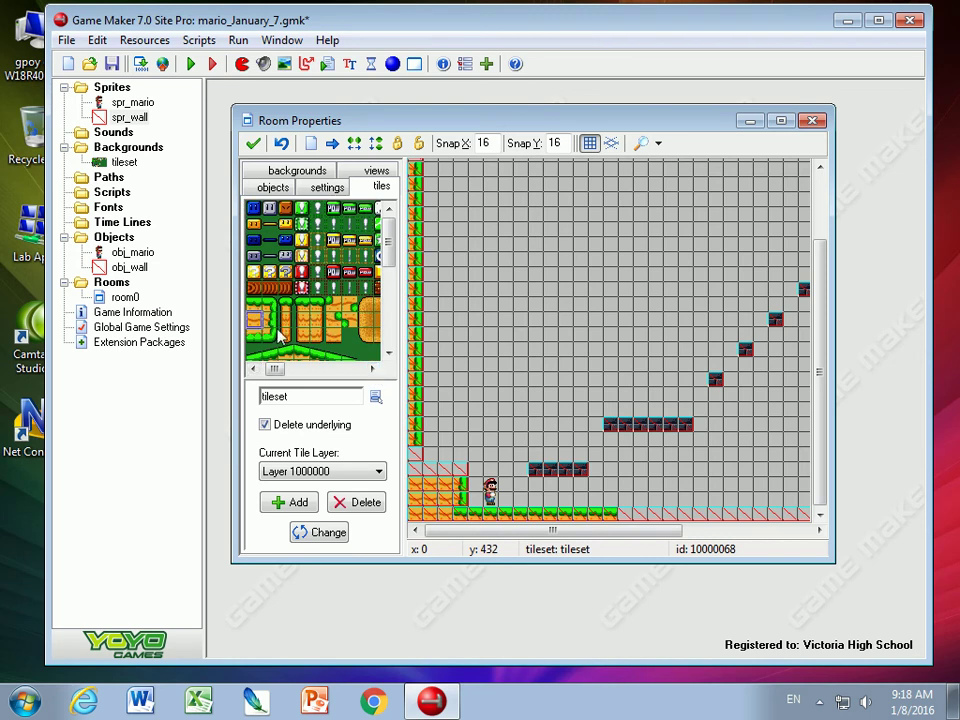
click(333, 303)
click(474, 516)
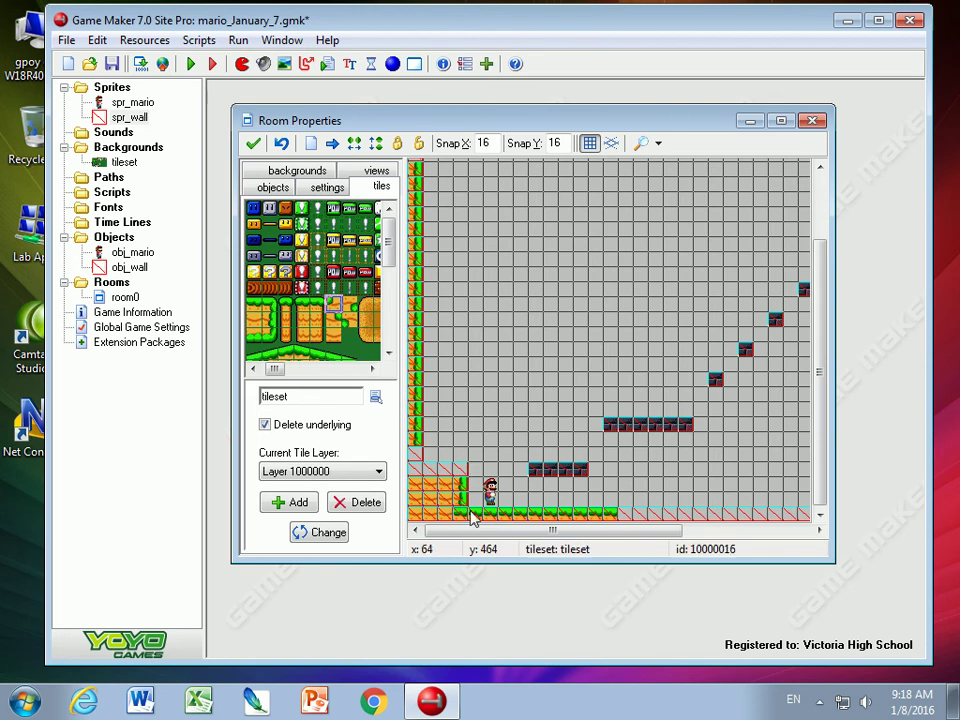
click(334, 318)
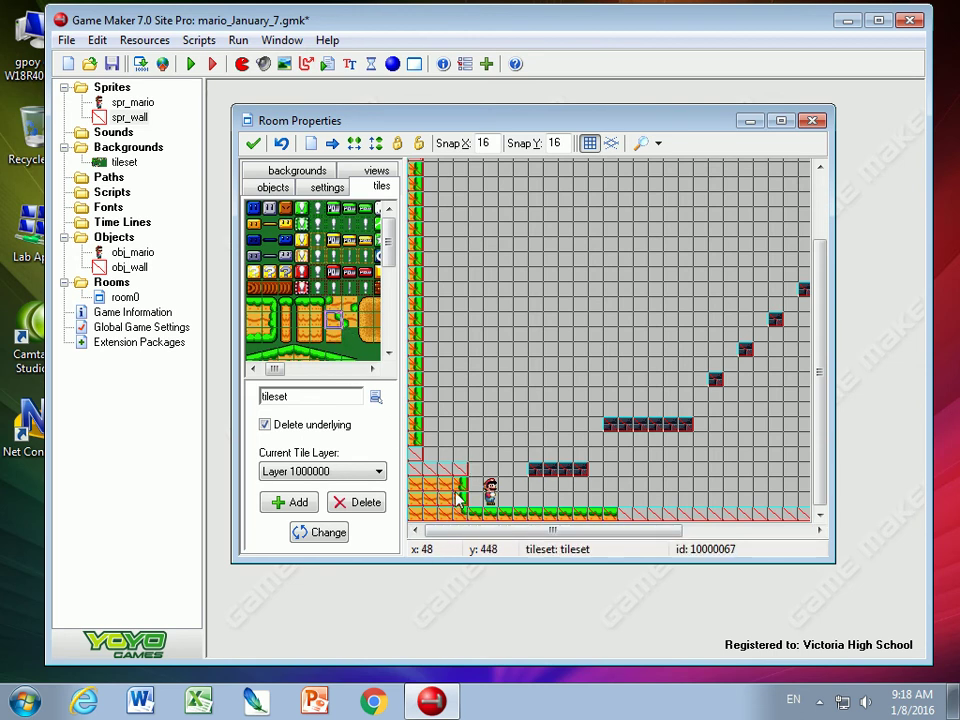
click(268, 305)
click(460, 470)
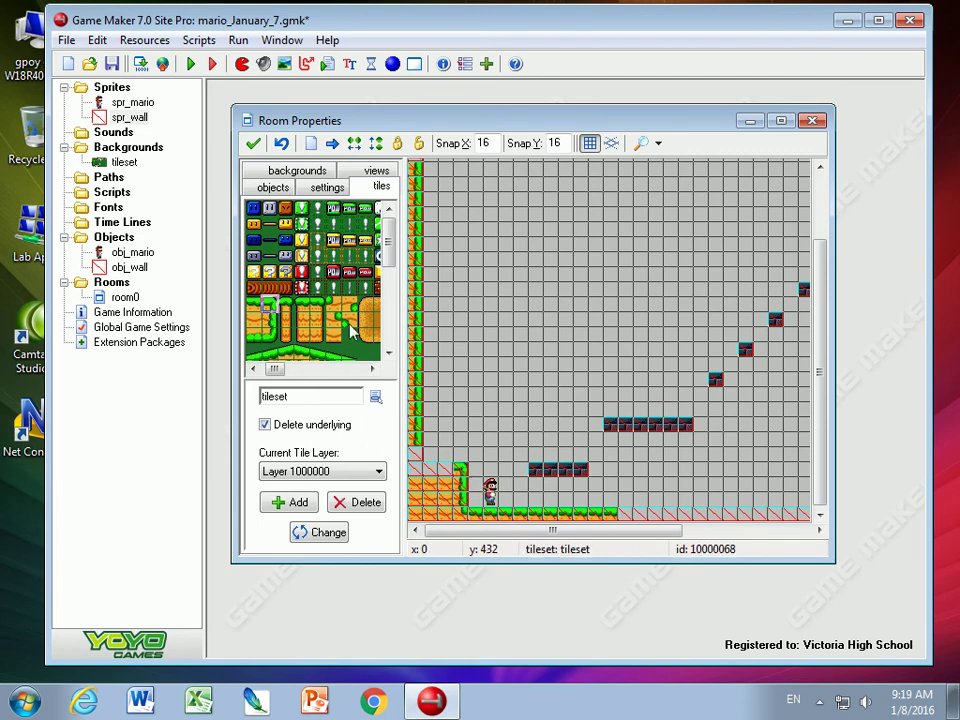
- Cap the lower-left ledge with three green-topped ground tiles and fill the rest of the bottom row
click(276, 318)
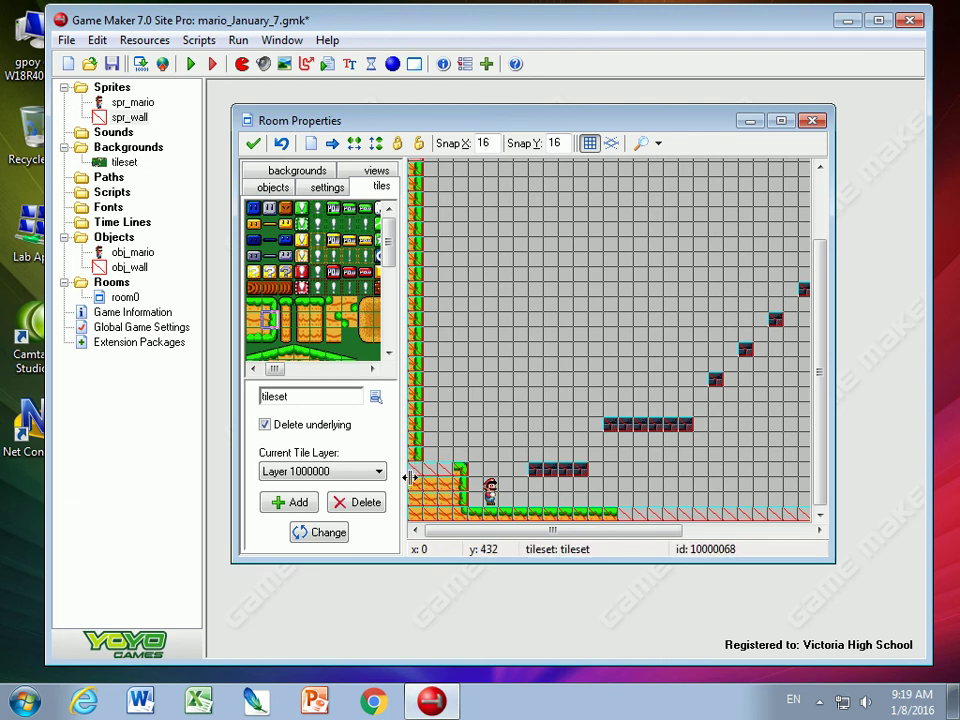
click(338, 320)
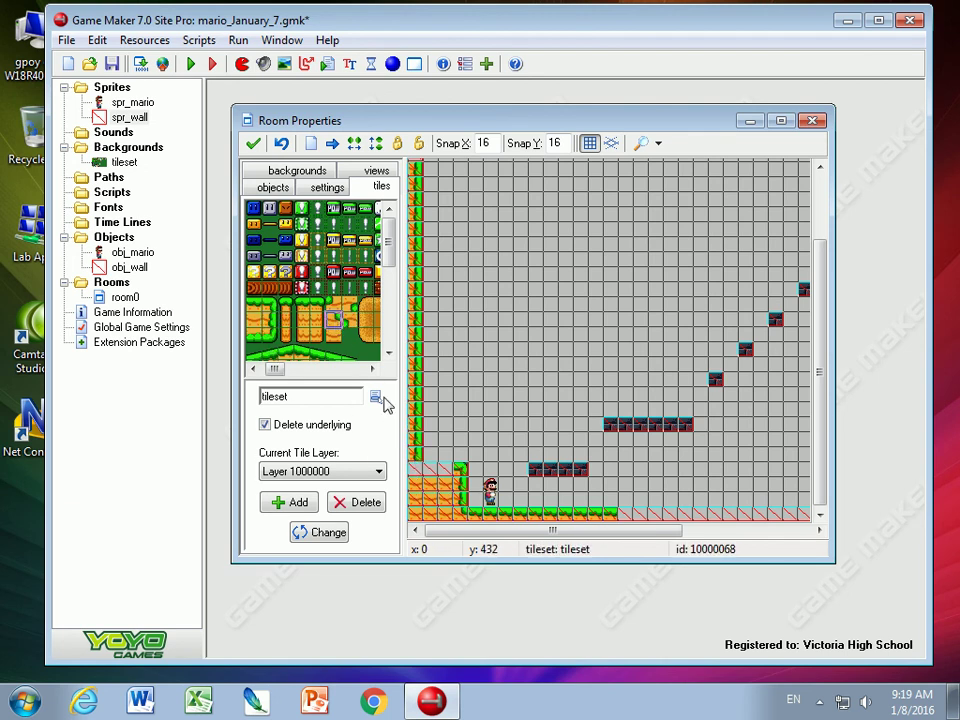
click(258, 316)
click(418, 468)
click(433, 468)
click(448, 468)
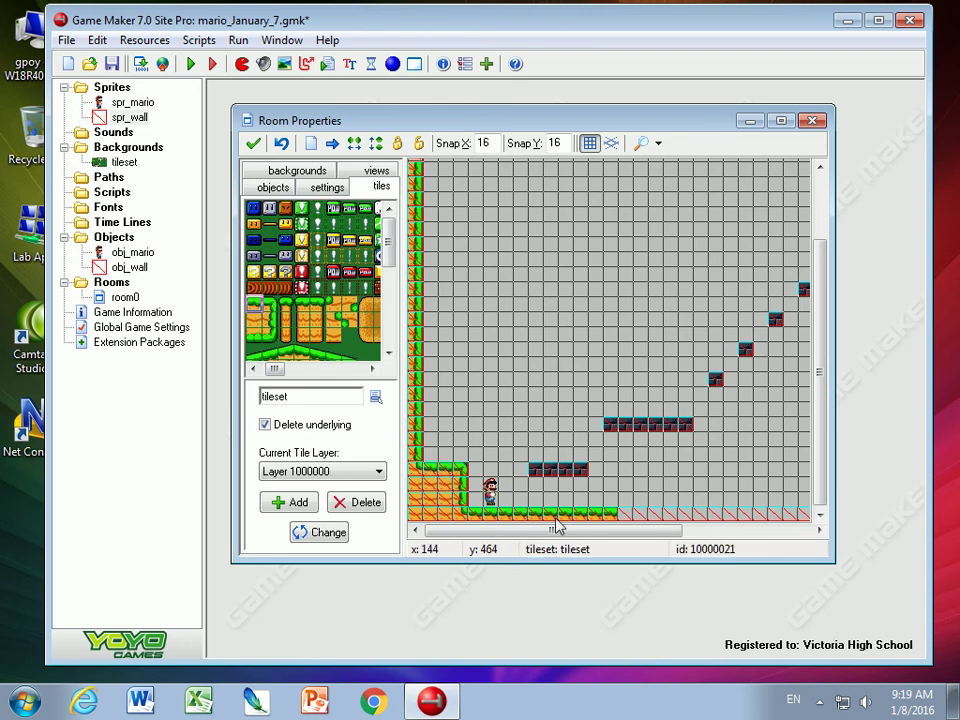
shift+drag(630, 519, 800, 522)
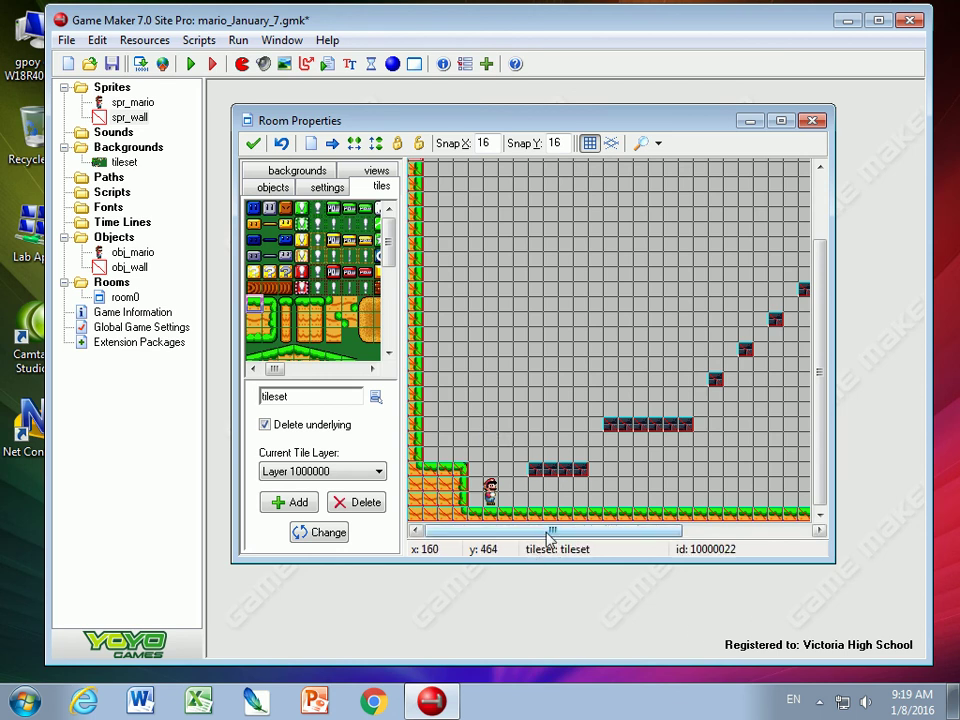
drag(553, 530, 675, 538)
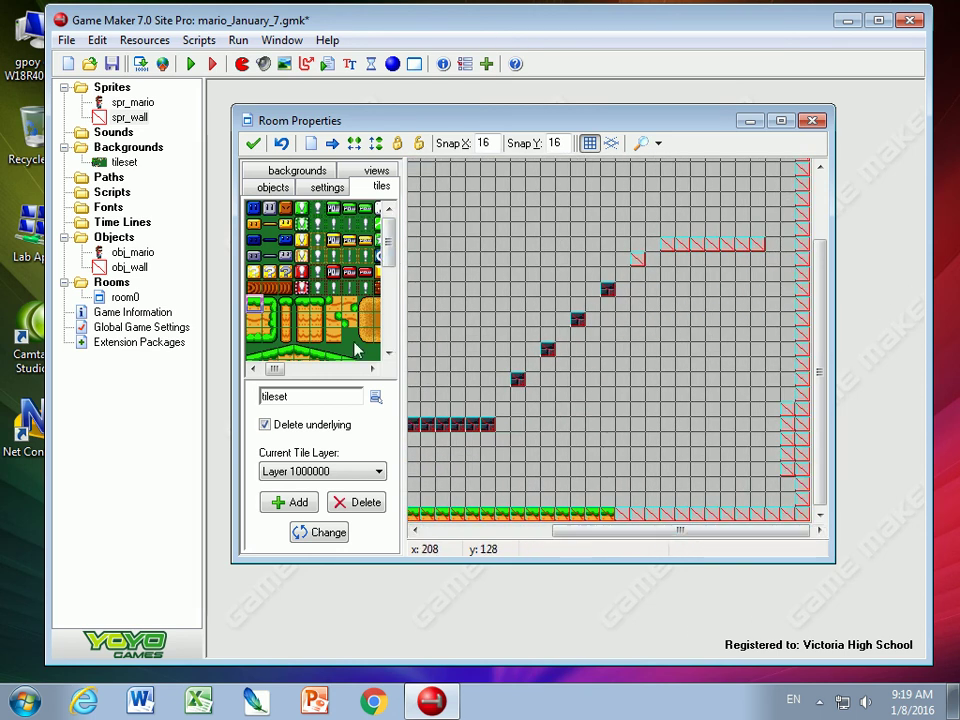
drag(285, 373, 357, 370)
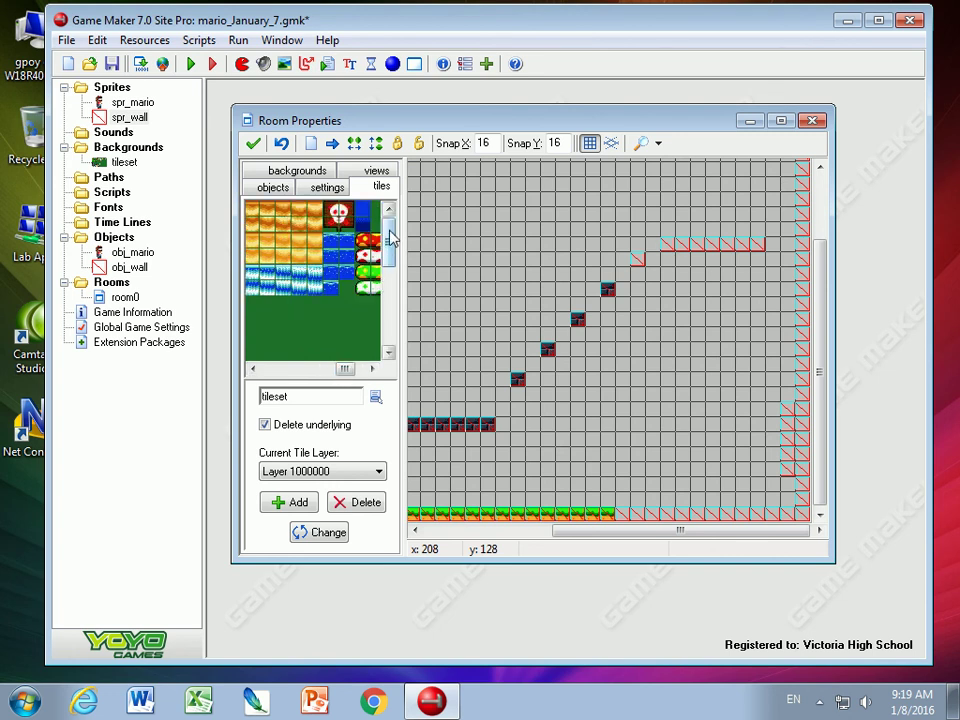
- Place palm trunk tiles and the palm top on the ground
drag(356, 368, 364, 368)
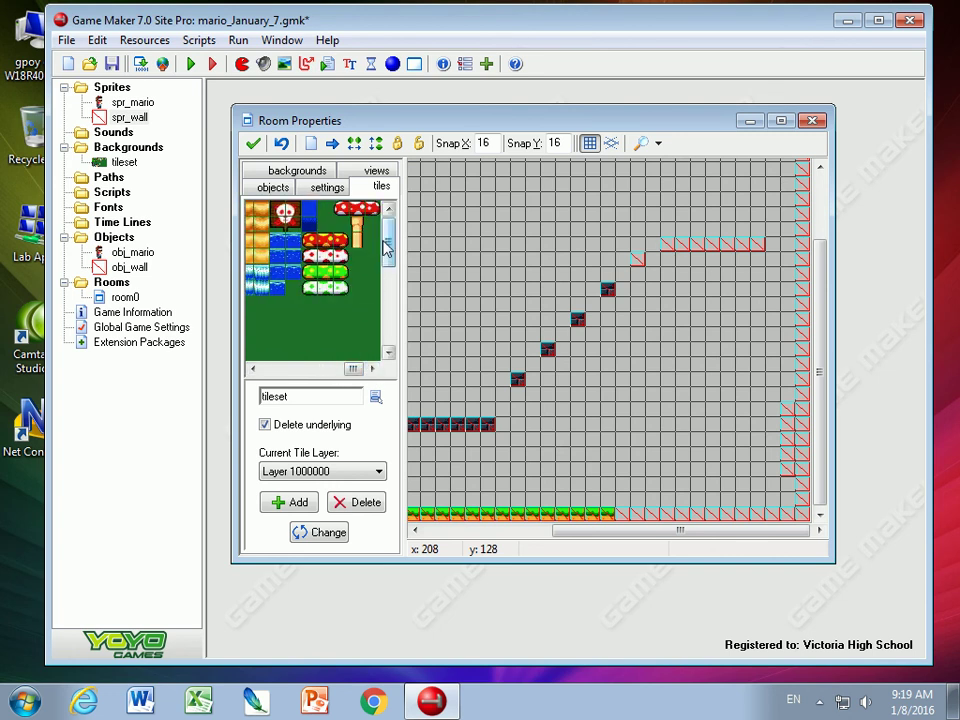
drag(387, 250, 388, 272)
drag(352, 368, 300, 368)
click(297, 285)
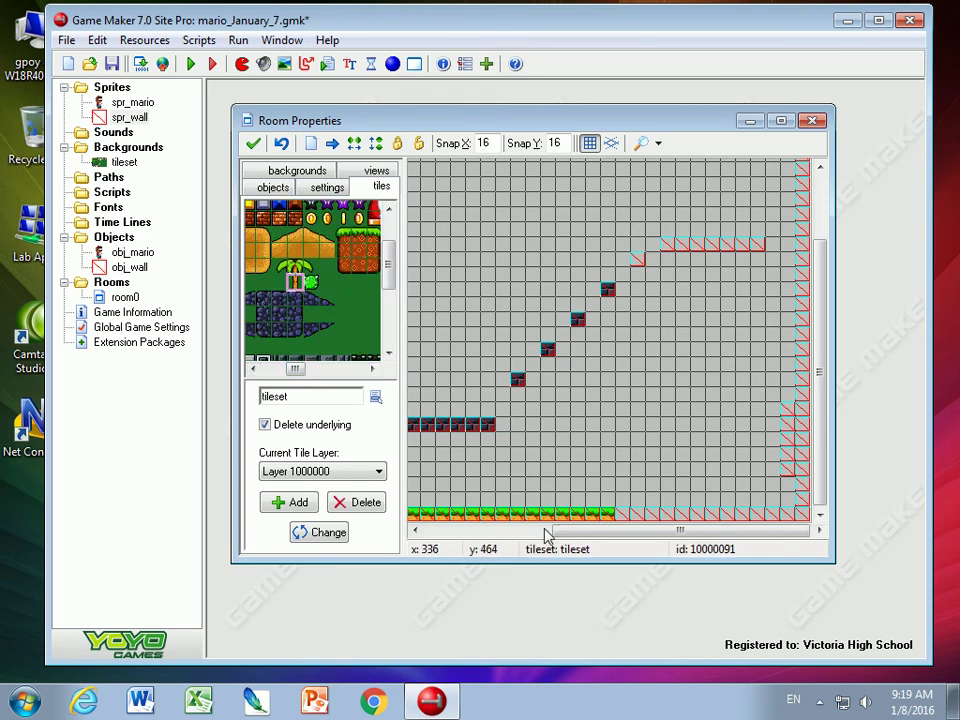
click(517, 495)
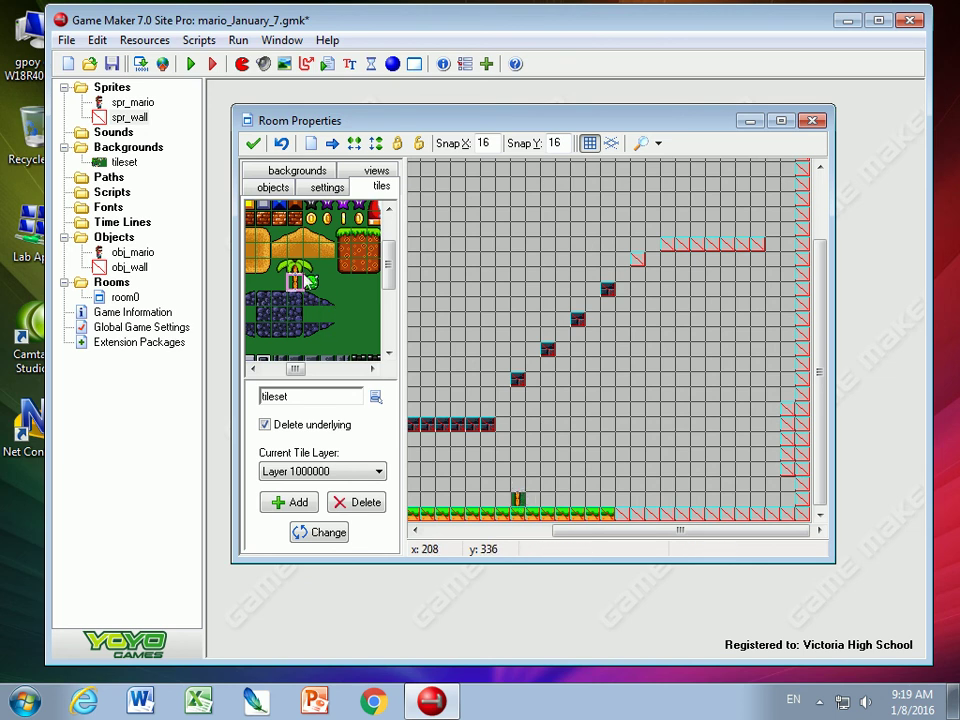
click(280, 266)
click(517, 483)
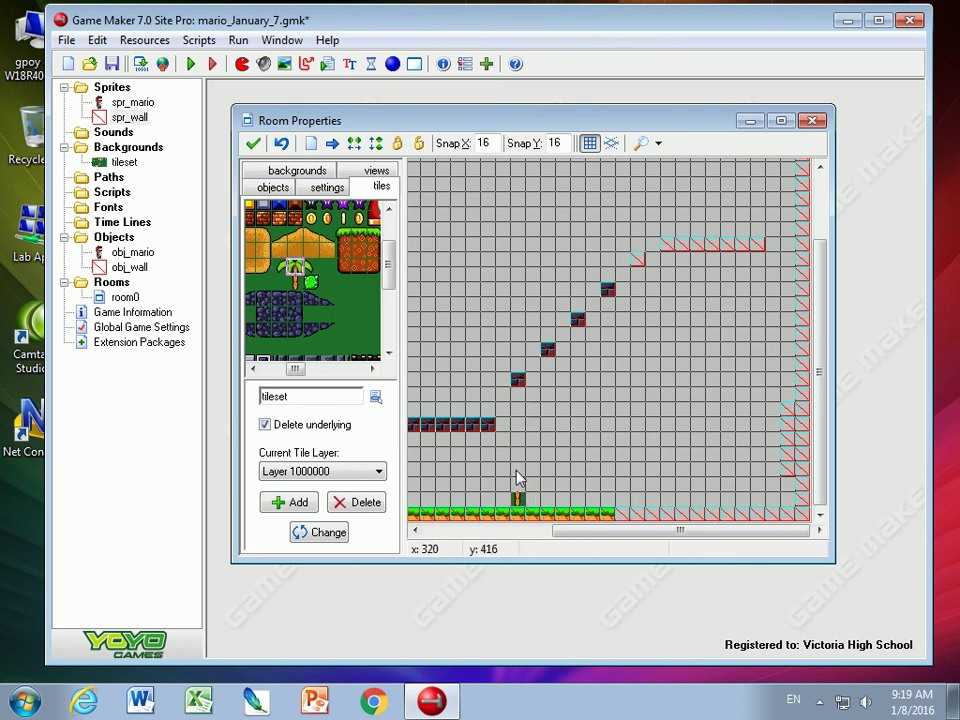
- Add leaf tiles left and right of the palm top to form the canopy
click(290, 268)
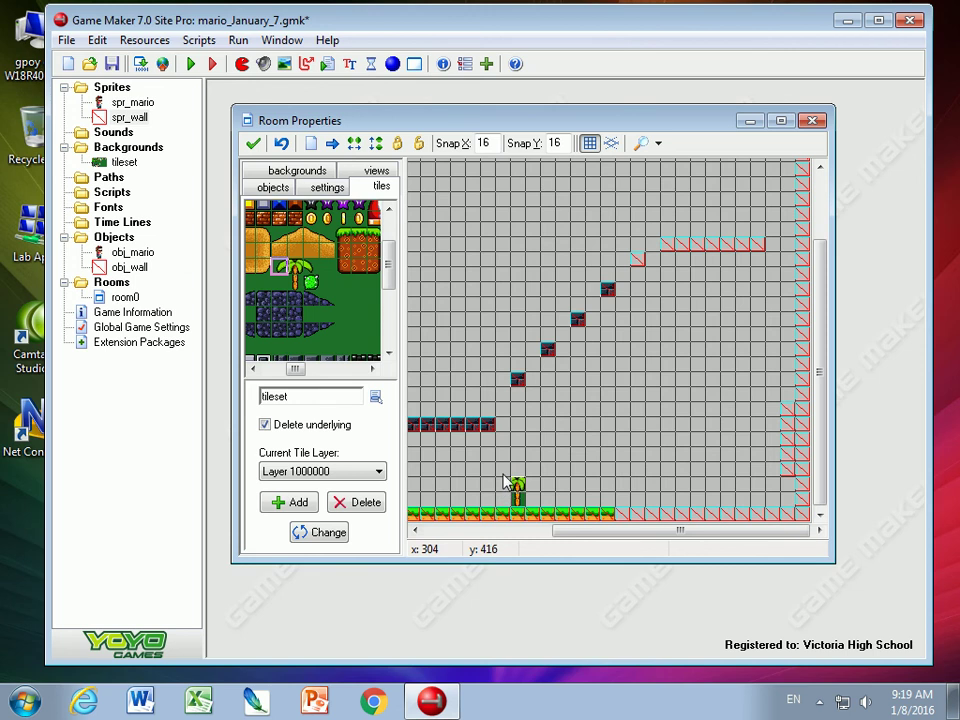
click(503, 469)
click(281, 267)
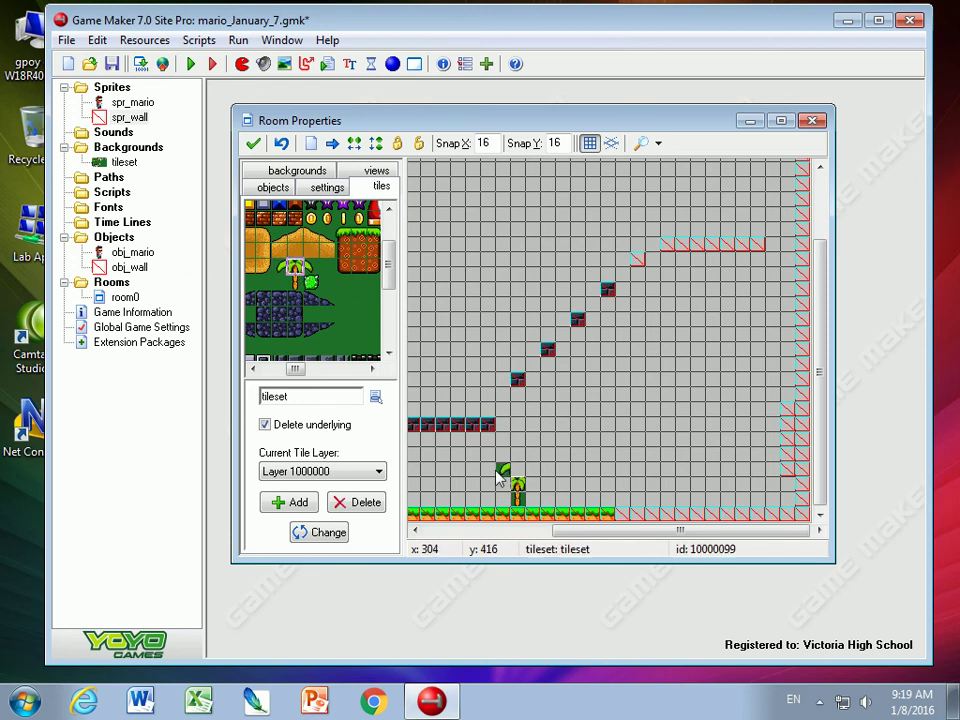
click(517, 469)
click(310, 268)
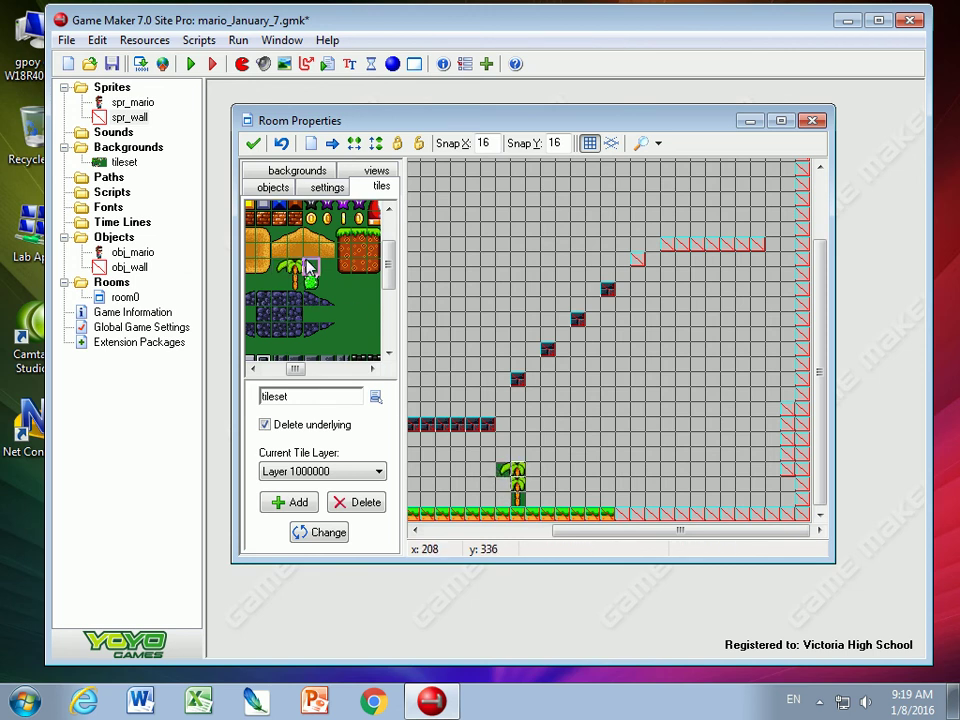
click(531, 469)
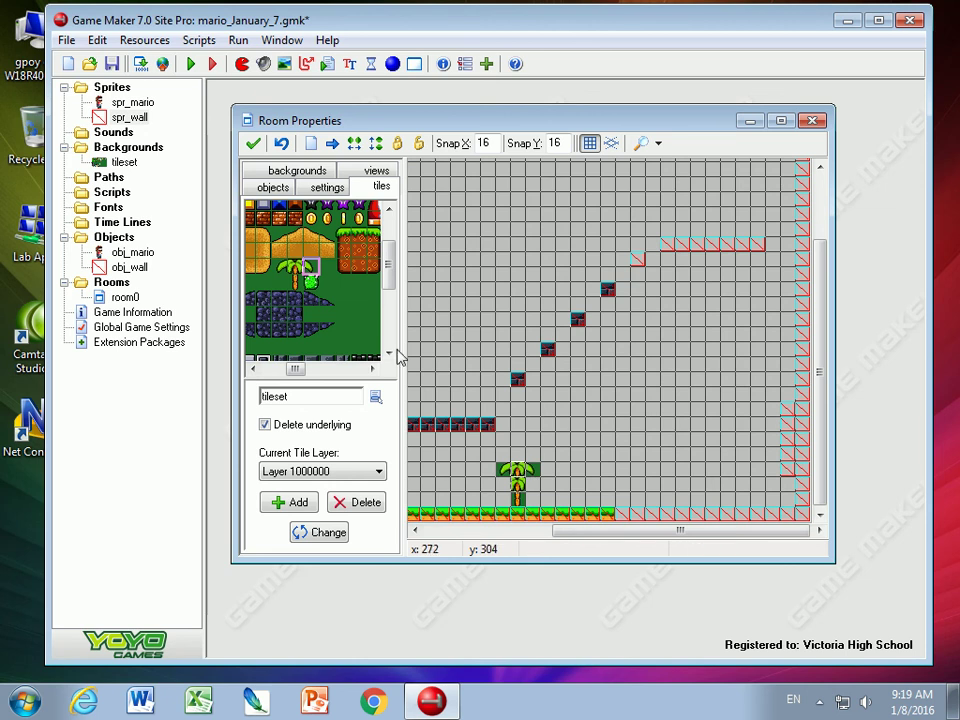
click(196, 64)
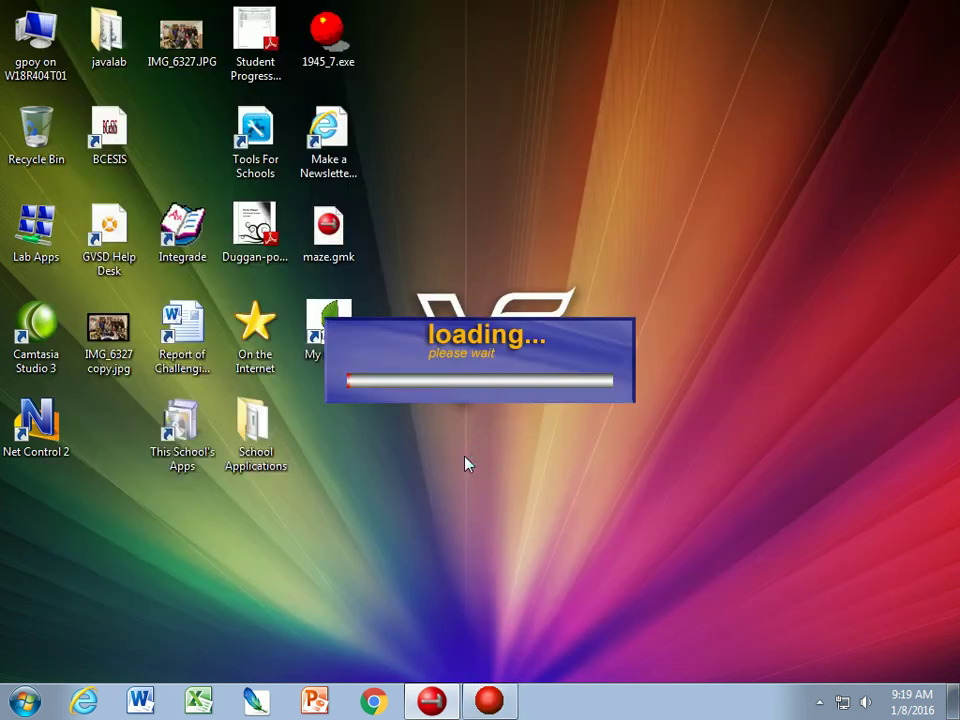
key(Up)
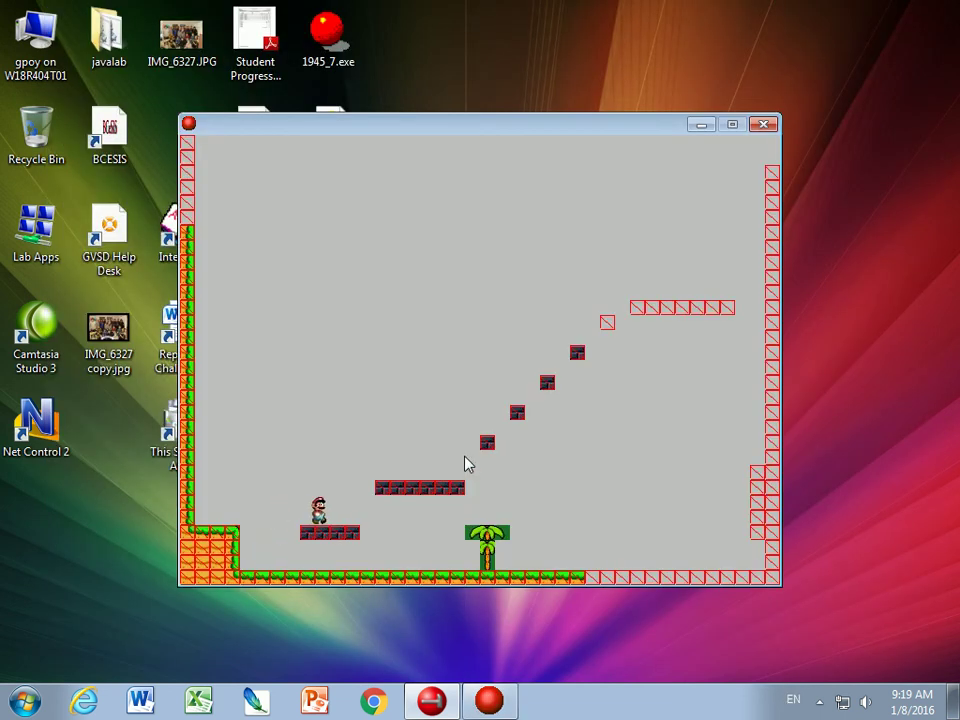
key(Left)
key(Up)
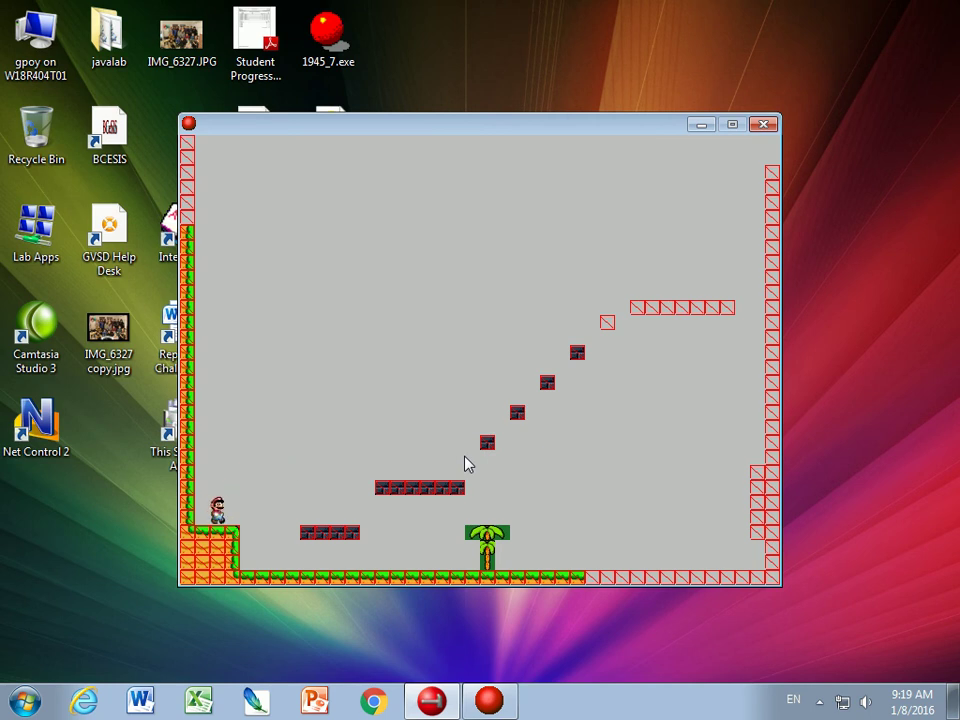
key(Right)
key(Right)
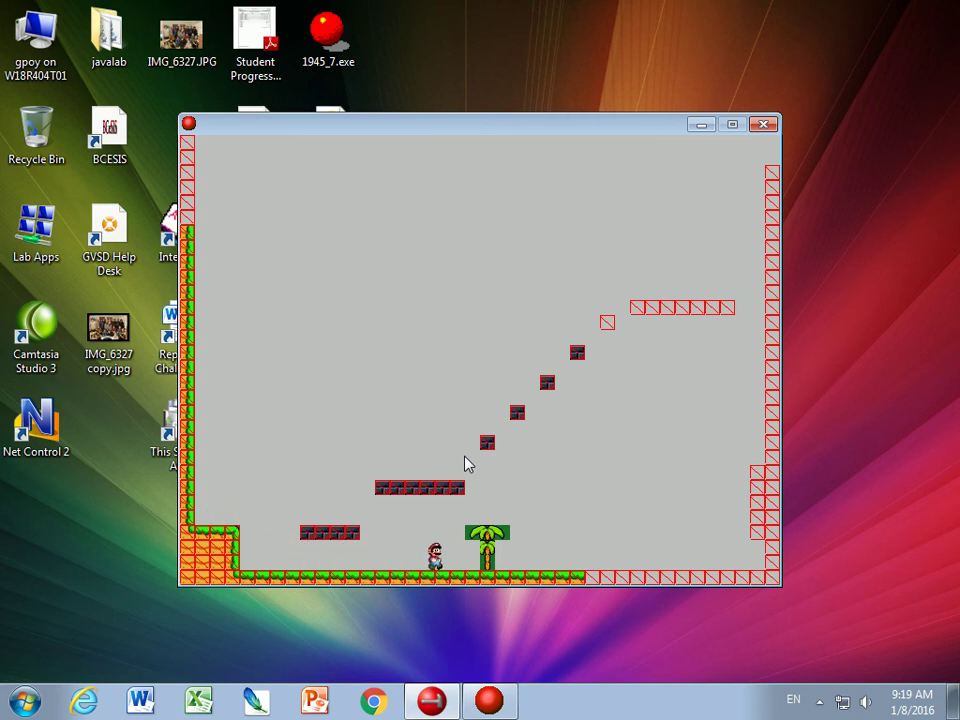
key(Left)
key(Left)
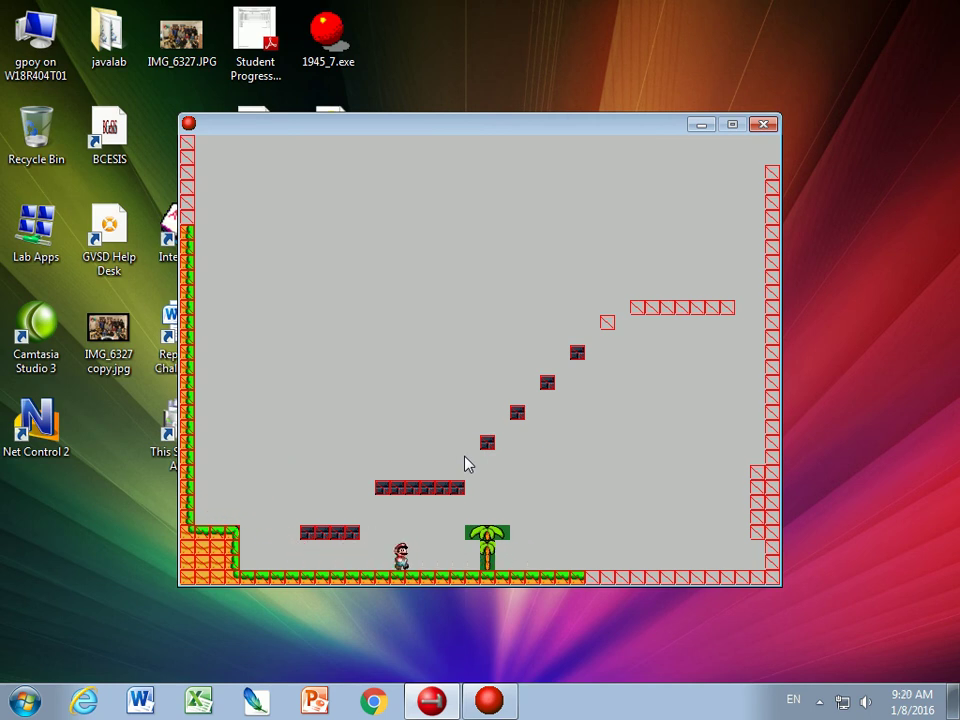
key(Up)
key(Up)
key(Left)
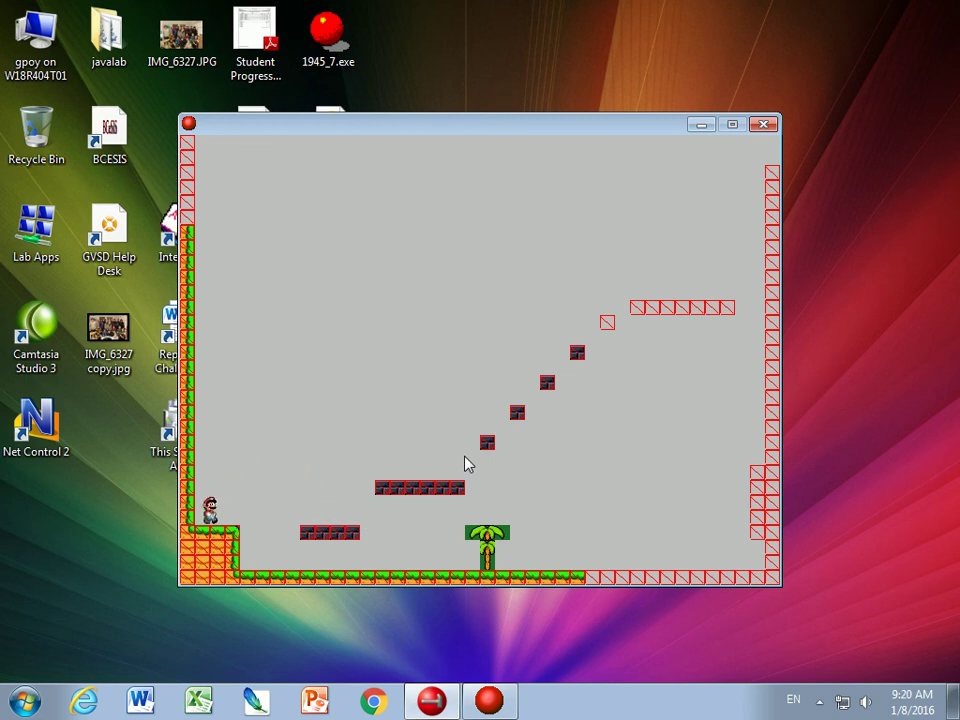
key(Up)
key(Right)
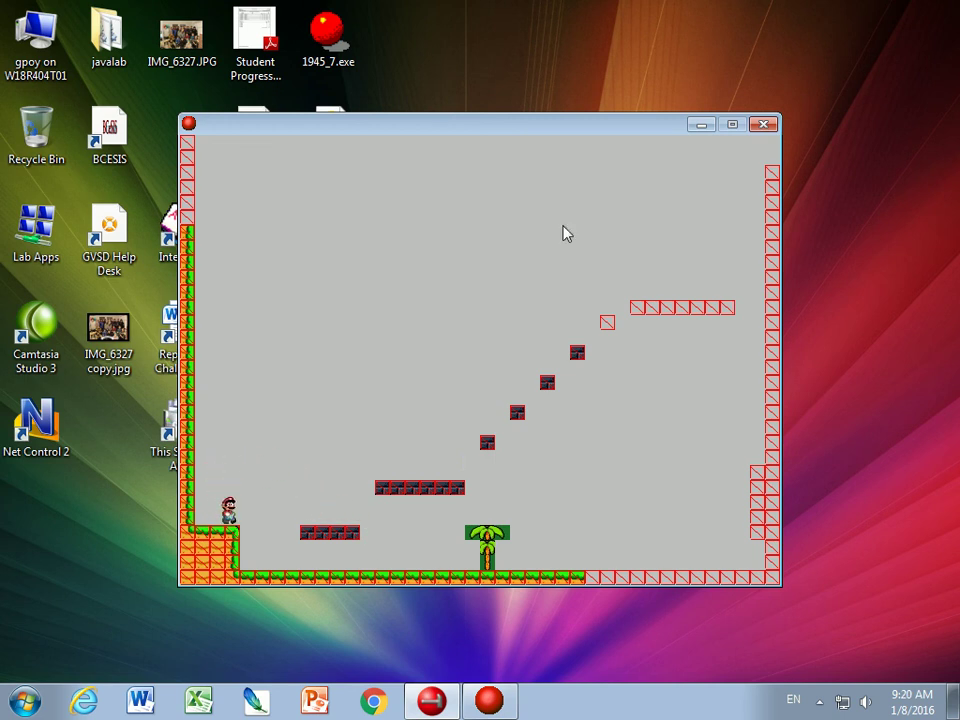
key(Escape)
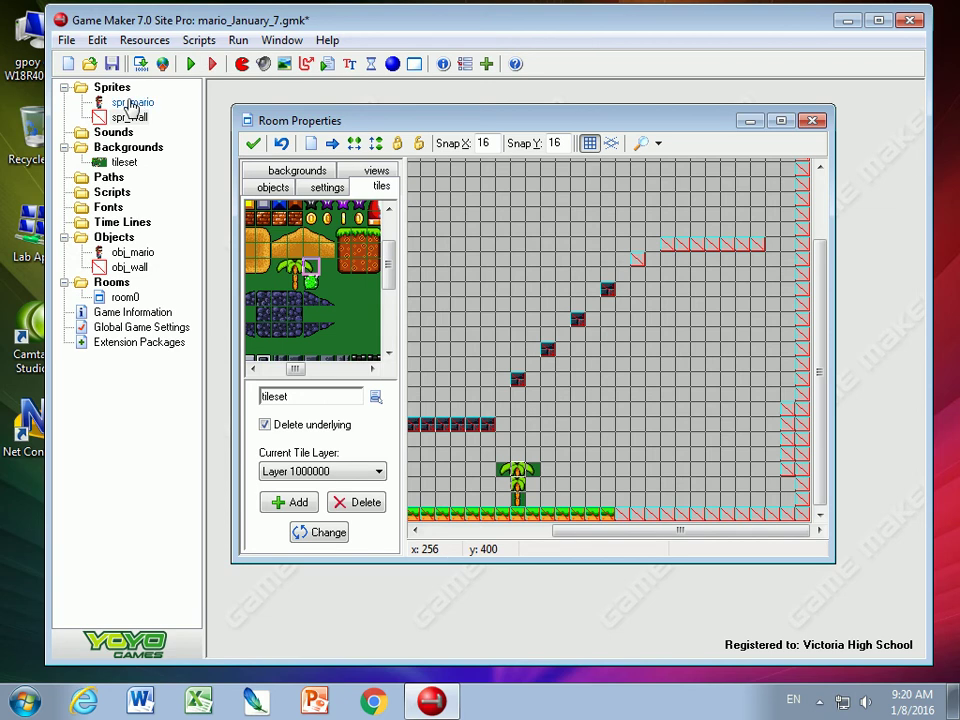
- Open spr_wall's image zoomed in and spray over the sprite
double_click(129, 117)
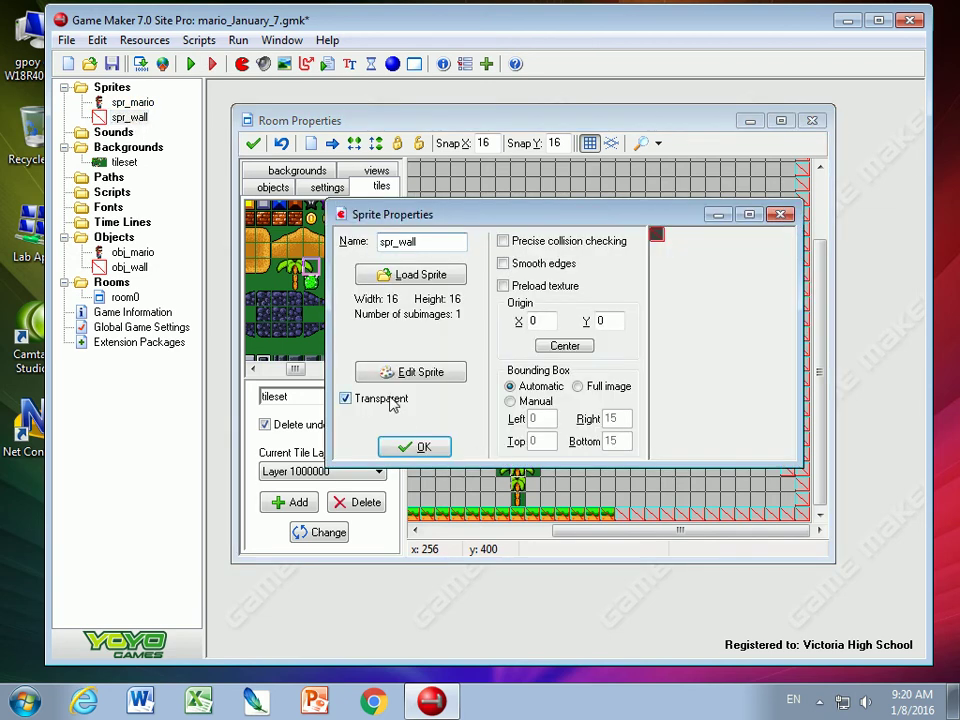
click(410, 372)
double_click(360, 257)
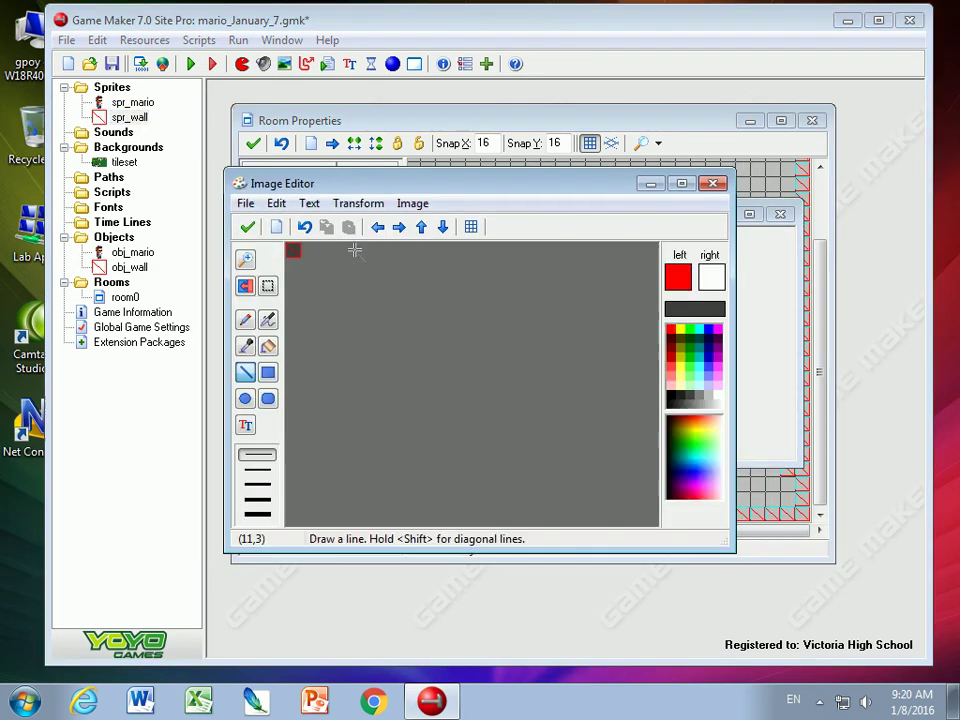
click(246, 260)
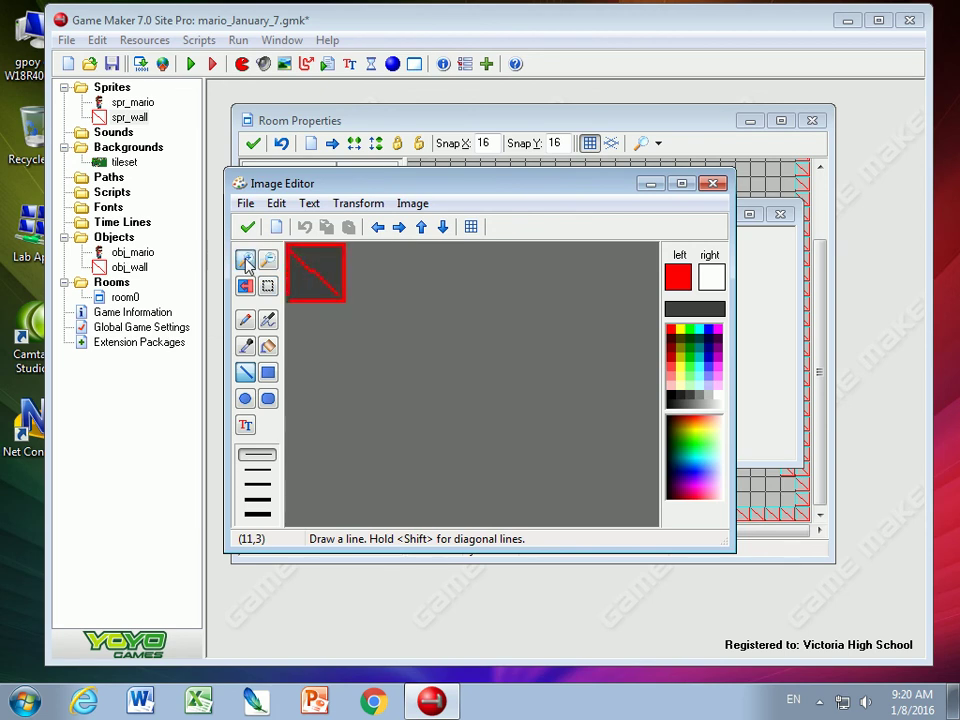
click(246, 260)
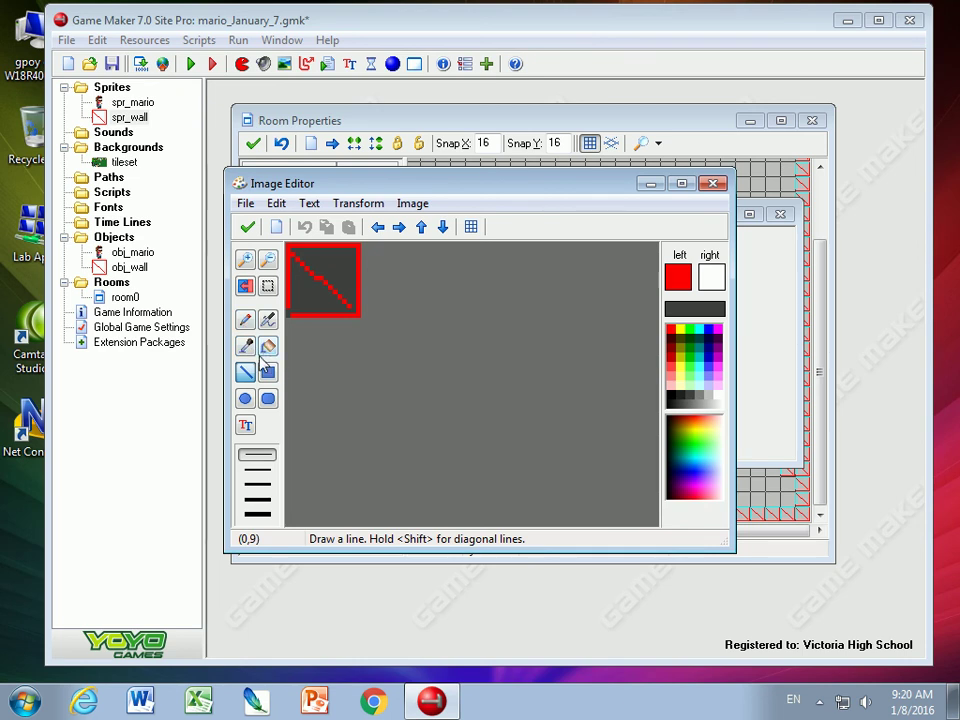
click(247, 348)
click(268, 319)
mouse_move(305, 265)
mouse_down()
mouse_move(317, 279)
mouse_move(303, 318)
mouse_up()
- Cover the sprite with filled dark grey rectangles, erasing the red, then confirm all dialogs
click(247, 346)
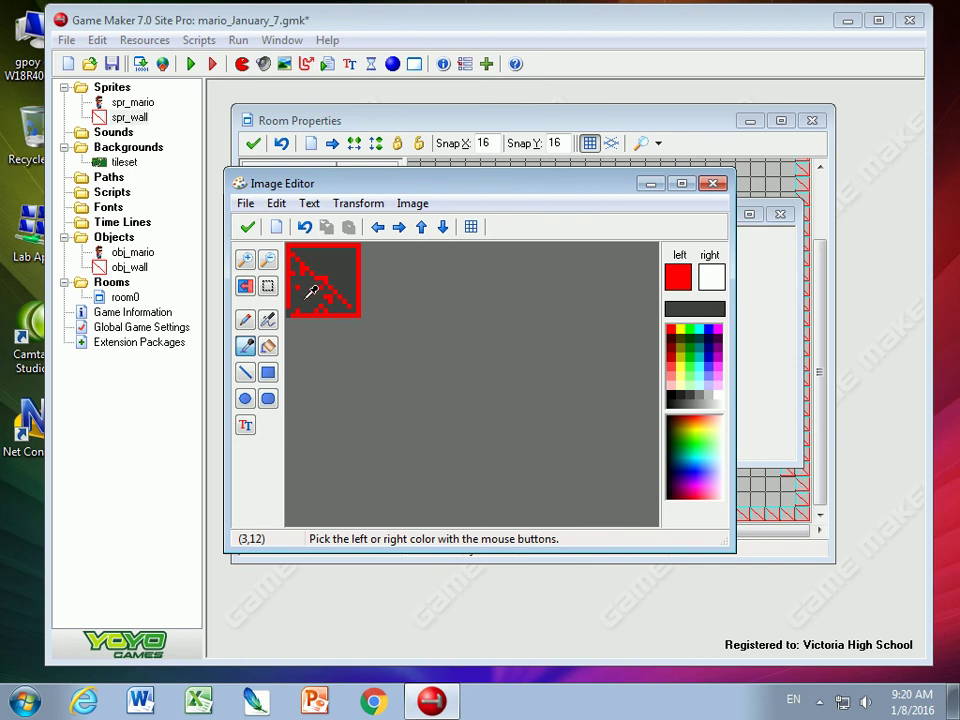
click(306, 292)
click(268, 372)
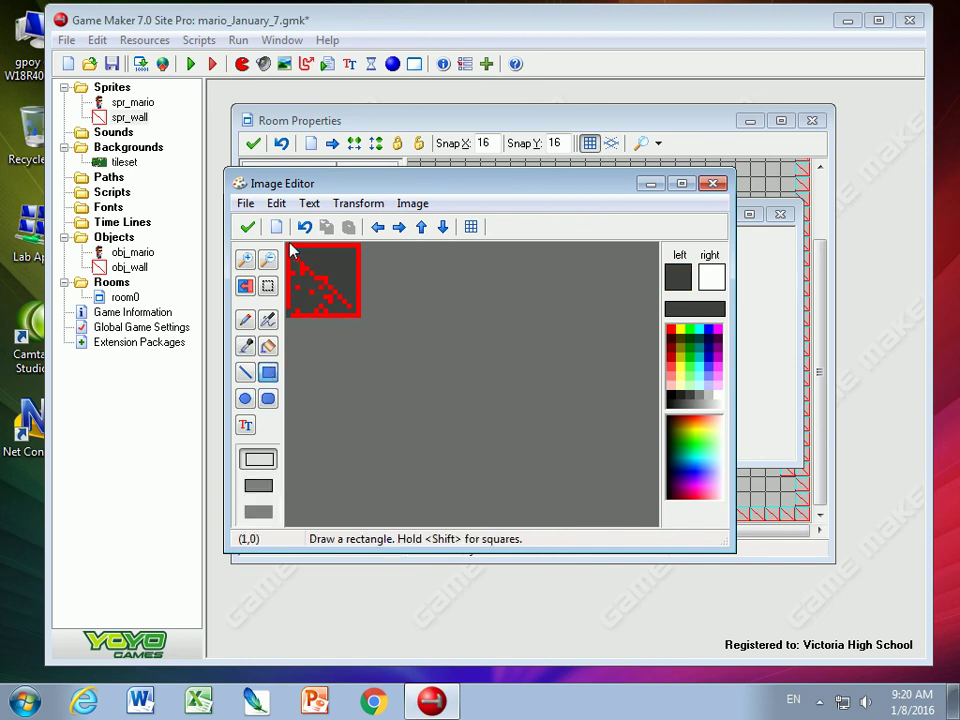
drag(352, 314, 287, 247)
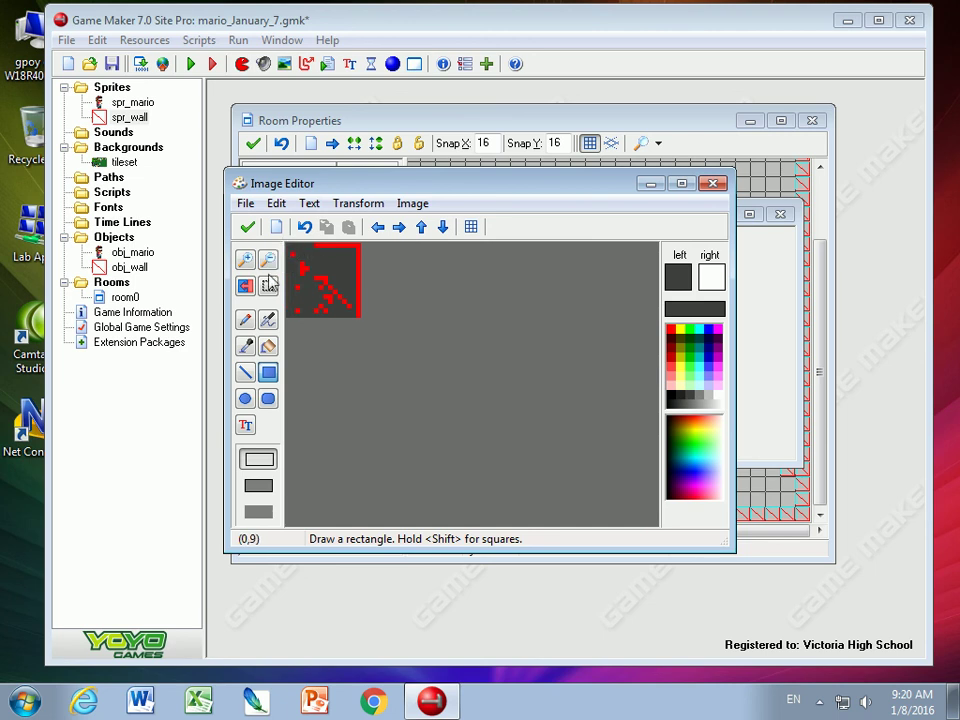
click(258, 511)
drag(290, 248, 364, 315)
drag(312, 250, 368, 248)
click(247, 227)
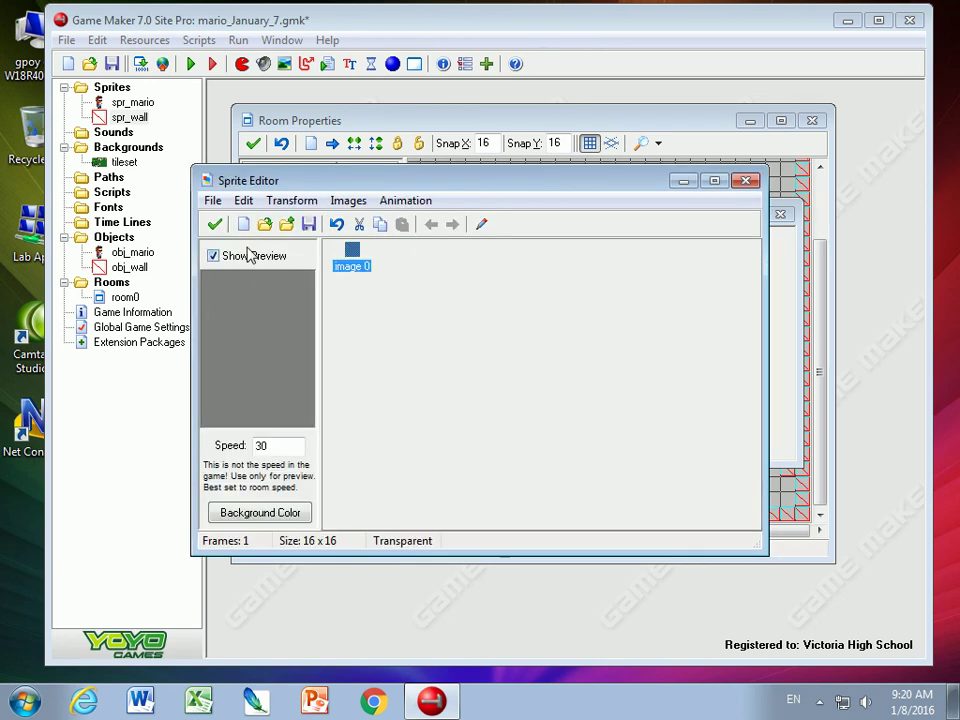
click(214, 223)
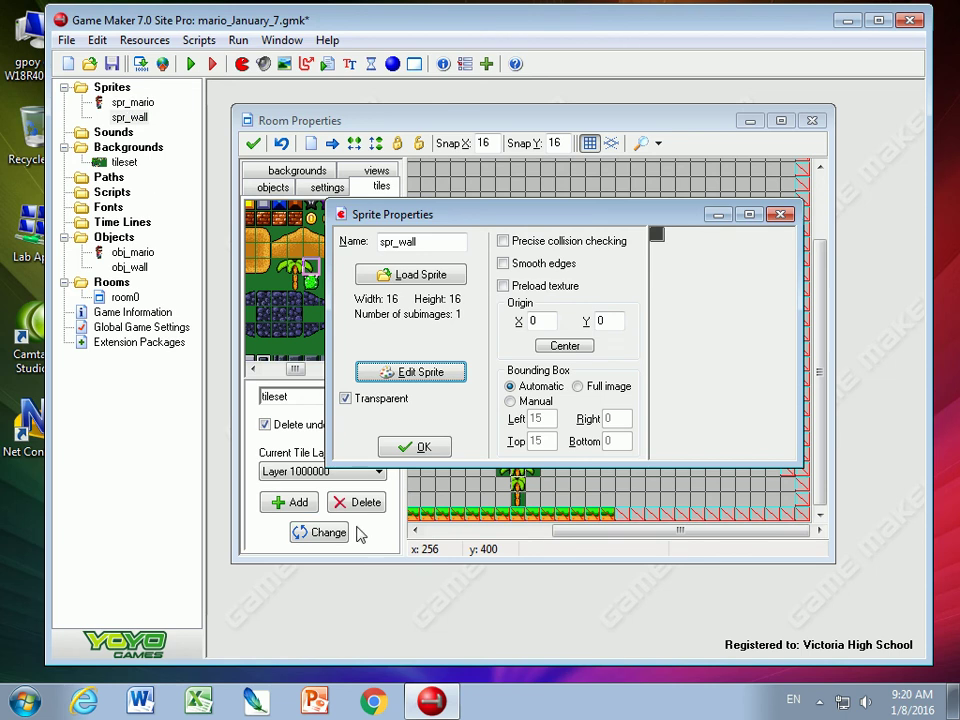
click(412, 448)
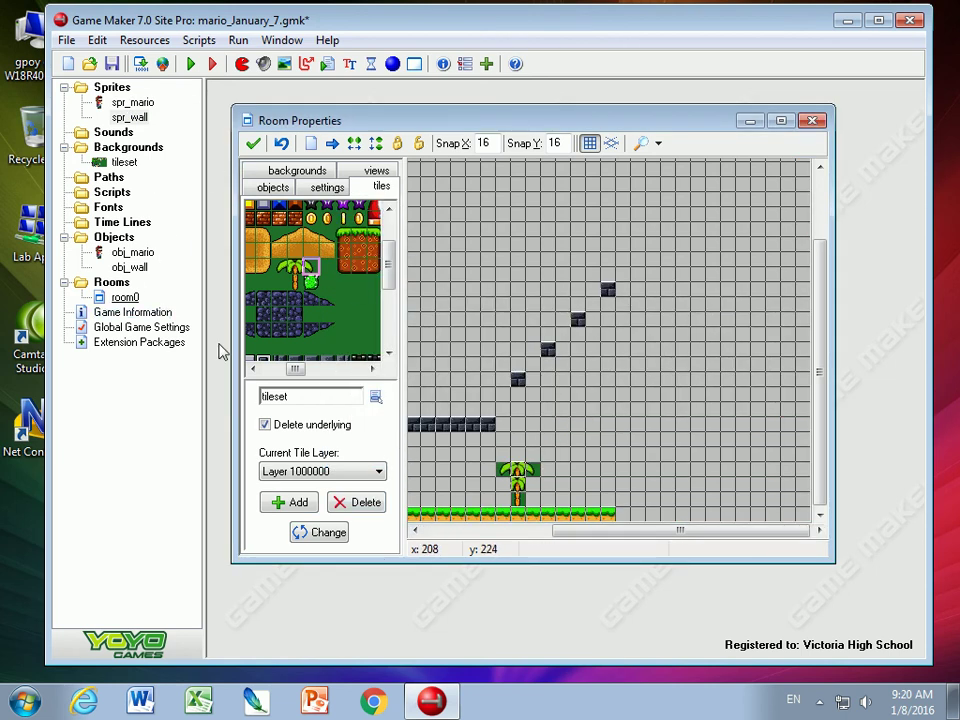
- Make the tileset background transparent and run the game in debug mode
double_click(124, 162)
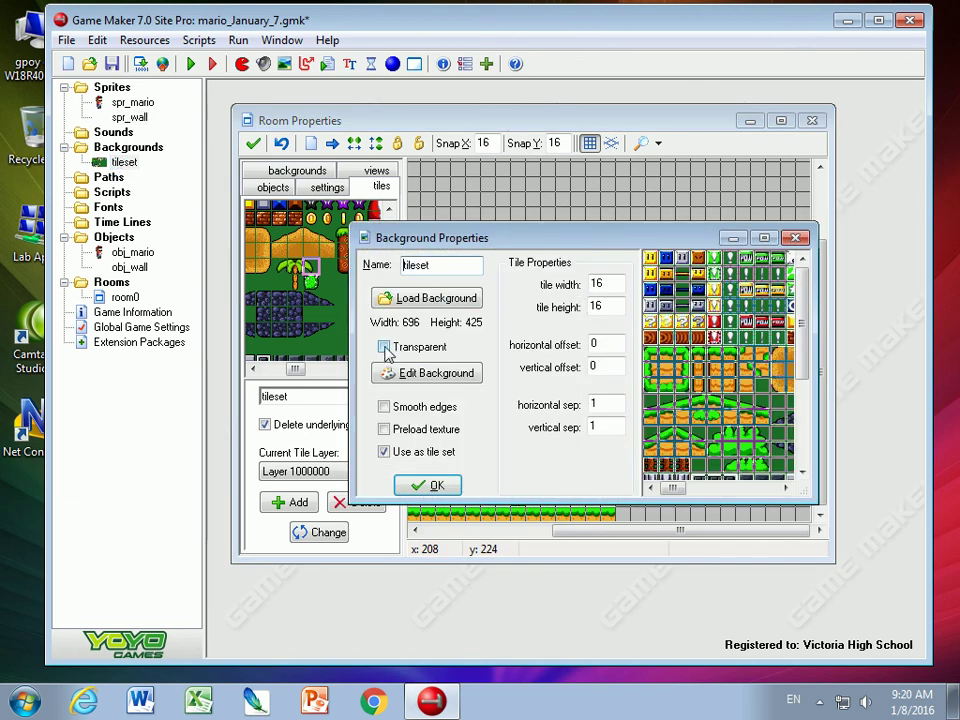
click(428, 487)
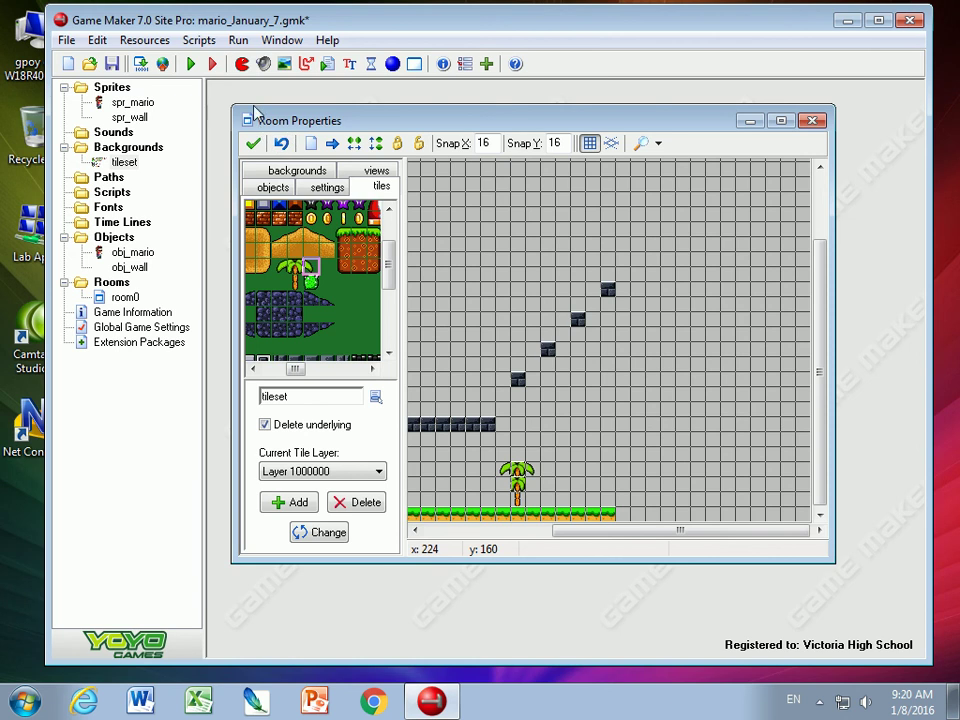
click(212, 64)
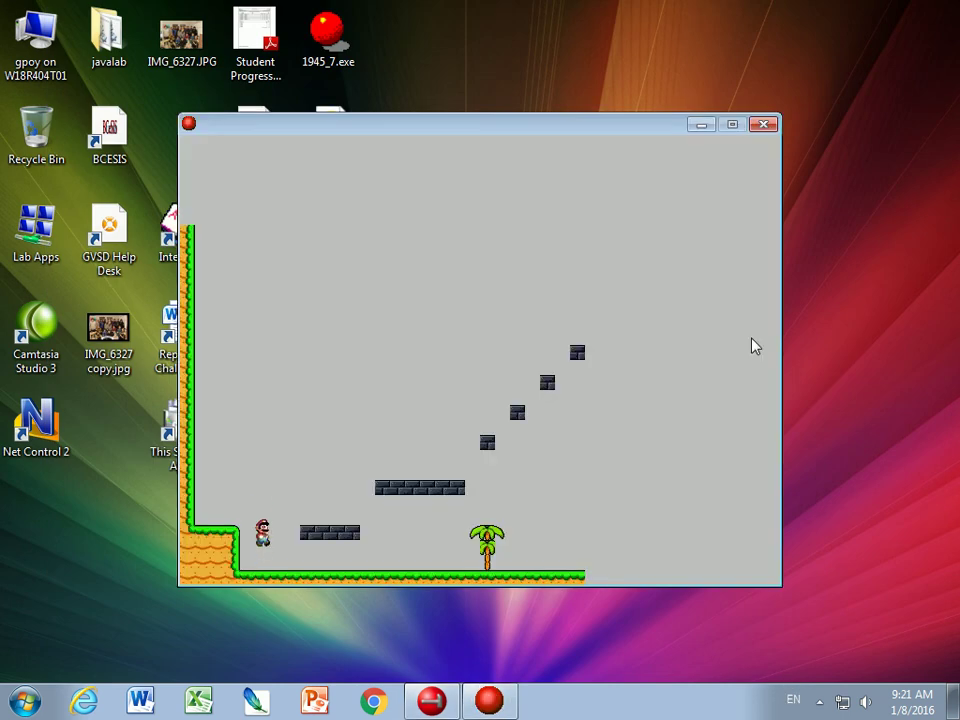
- Jump Mario off the left ledge and walk him right along the ground
key(Up)
key(Right)
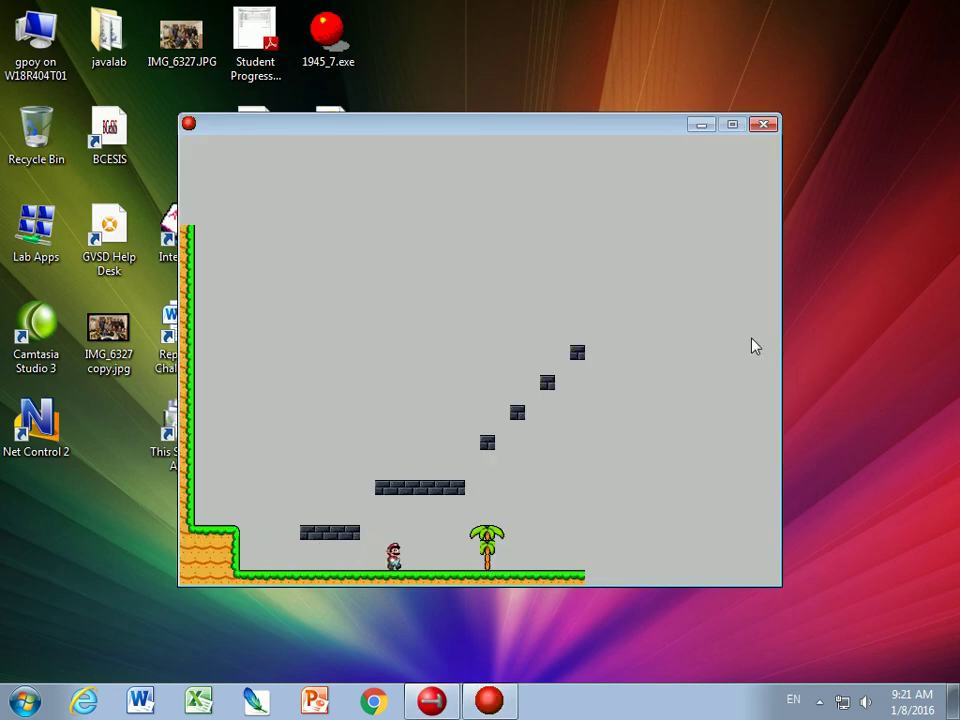